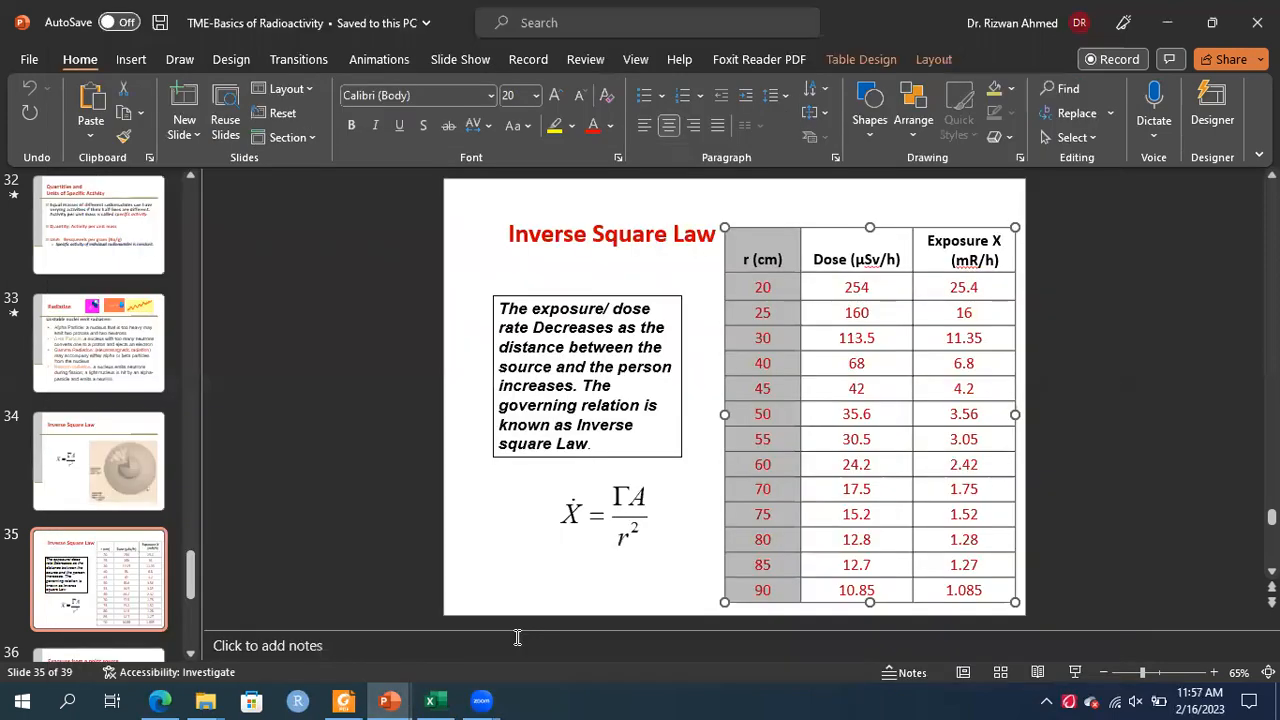
Select the Exposure X (mR/h) column of the slide's table, from the header down to the last value
click(950, 286)
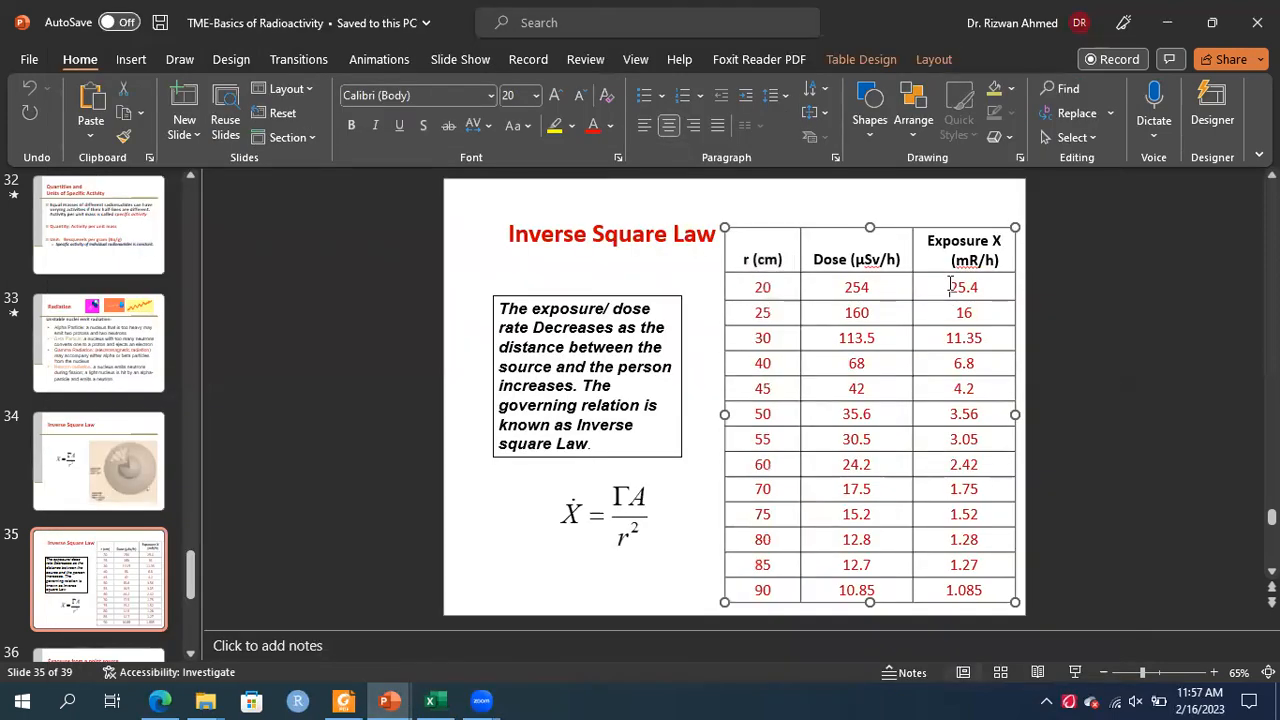
key(shift+Right)
key(shift+Right)
key(Up)
key(shift+Down)
key(shift+Down)
key(shift+Down)
key(shift+Down)
key(shift+Down)
key(shift+Down)
key(shift+Down)
key(shift+Down)
key(shift+Down)
key(shift+Down)
key(shift+Down)
key(shift+Down)
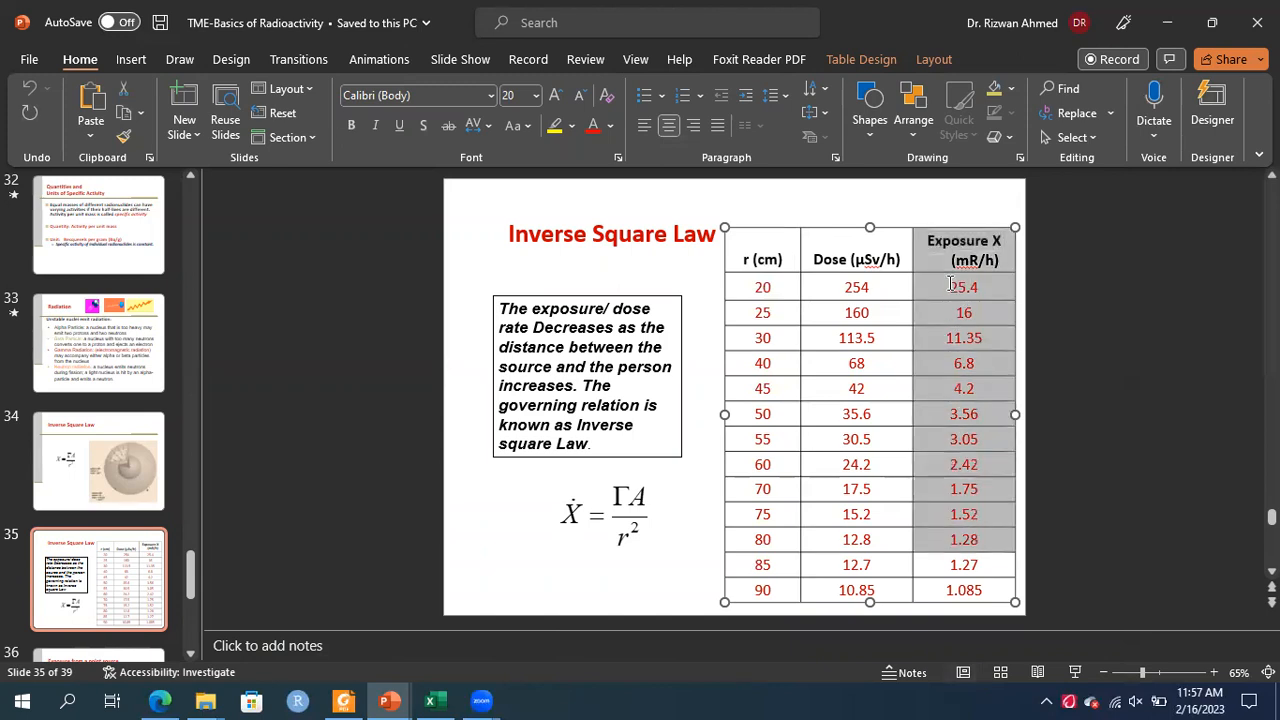
key(shift+Down)
key(shift+Down)
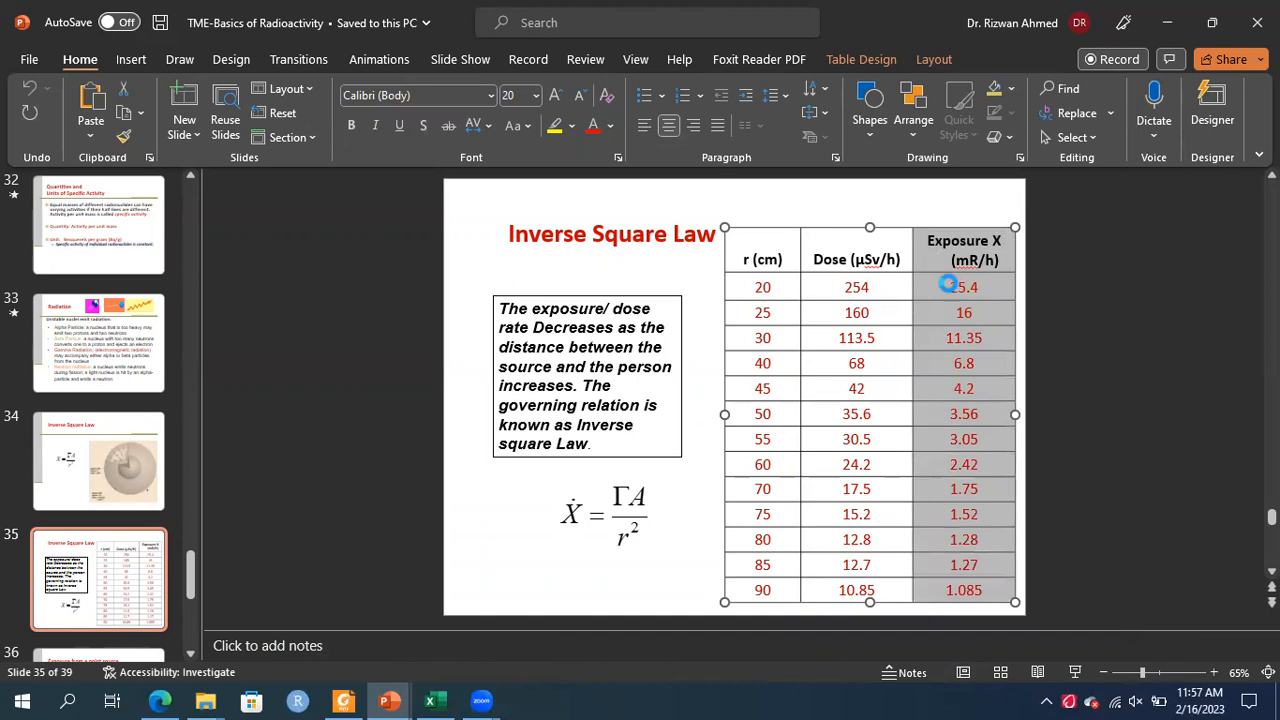
Switch to Excel and paste the exposure column into C1 of Sheet2, matching the destination formatting
click(433, 700)
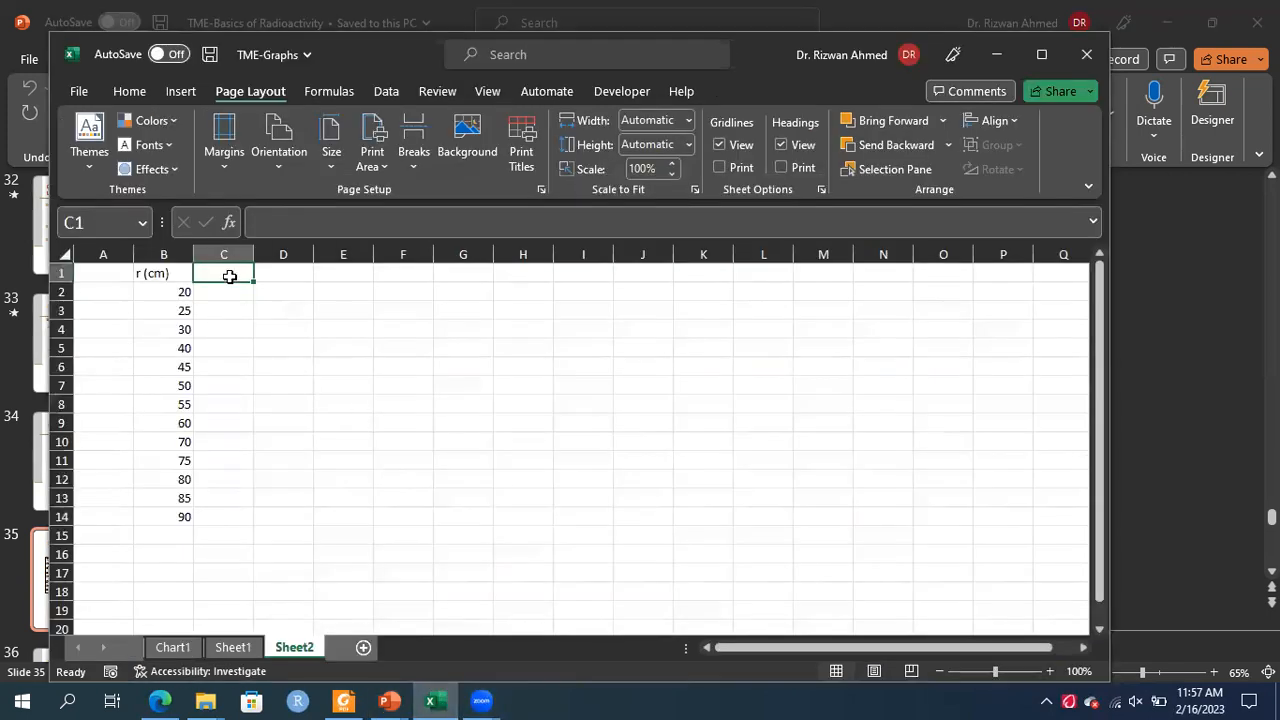
key(ctrl+v)
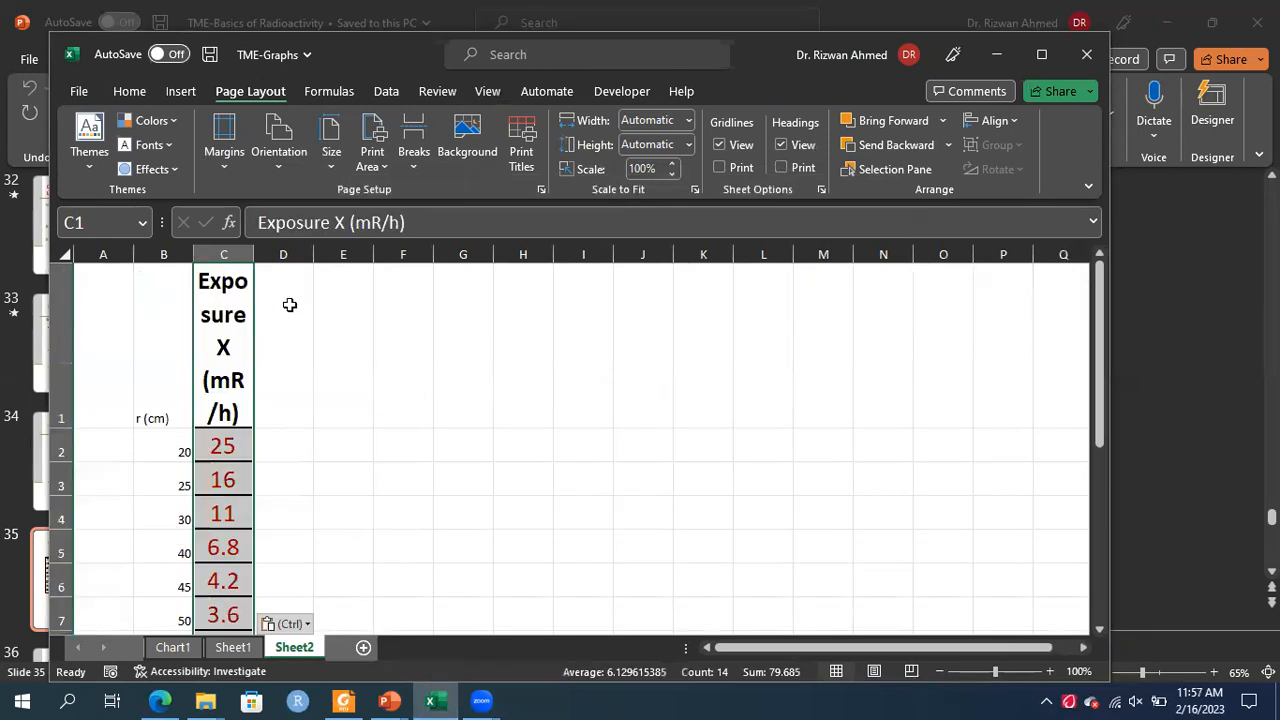
click(286, 623)
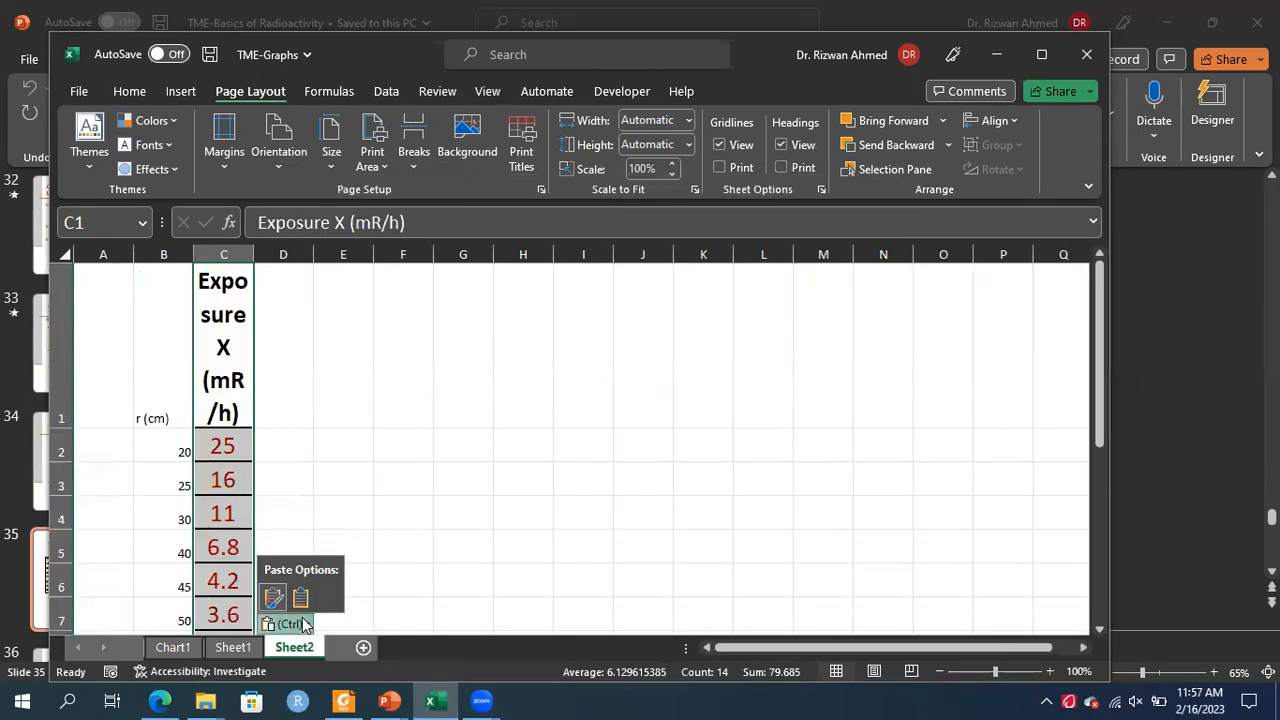
click(272, 597)
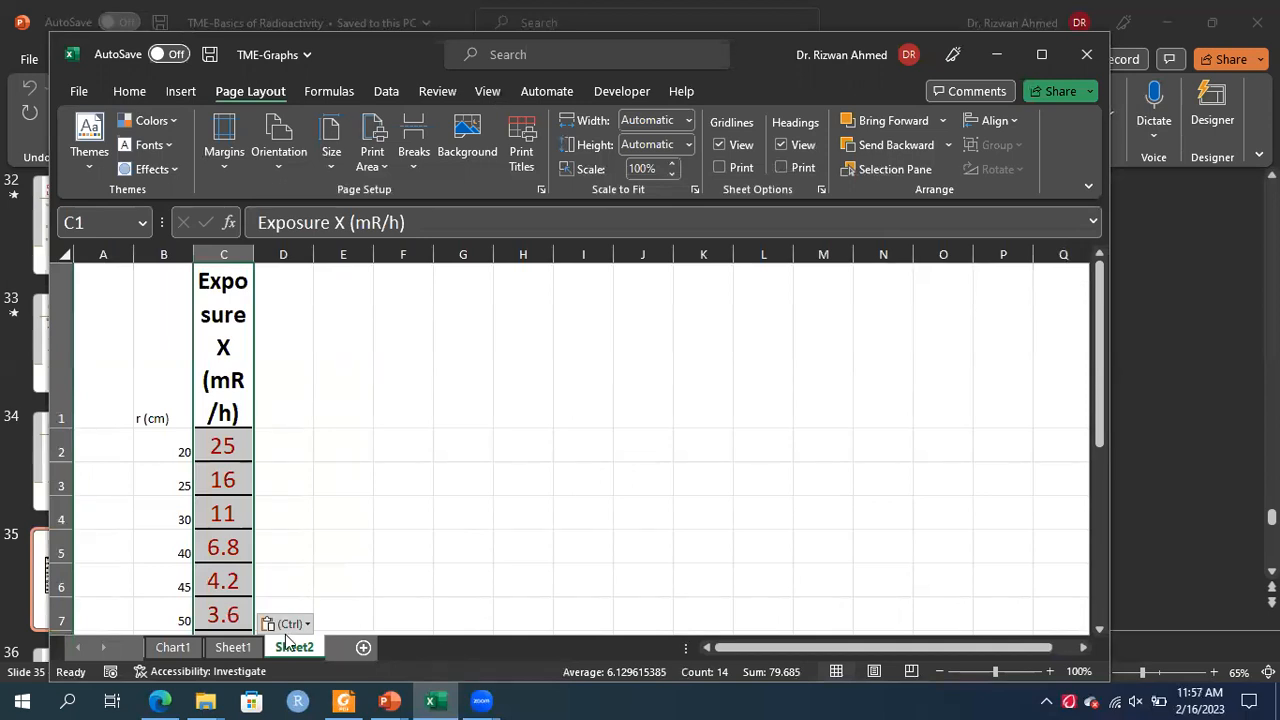
click(286, 624)
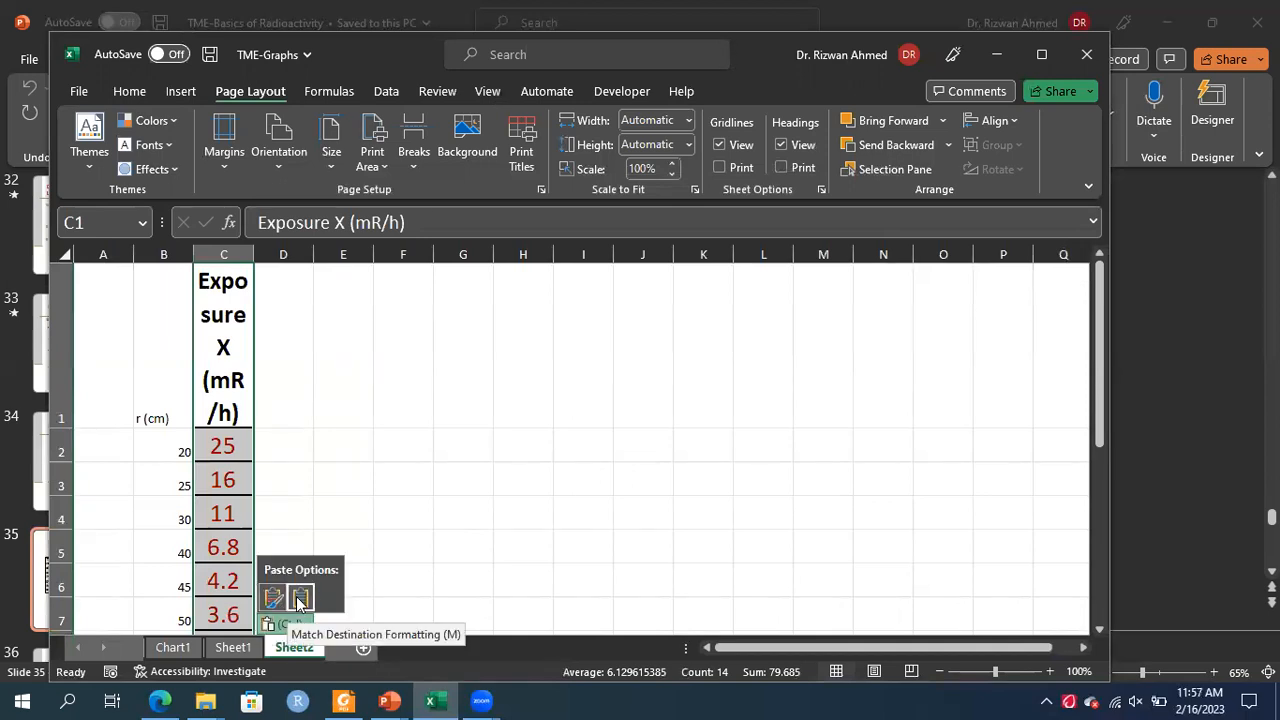
click(300, 597)
Widen column C to fit its header and set the whole sheet's font size to 16
click(300, 328)
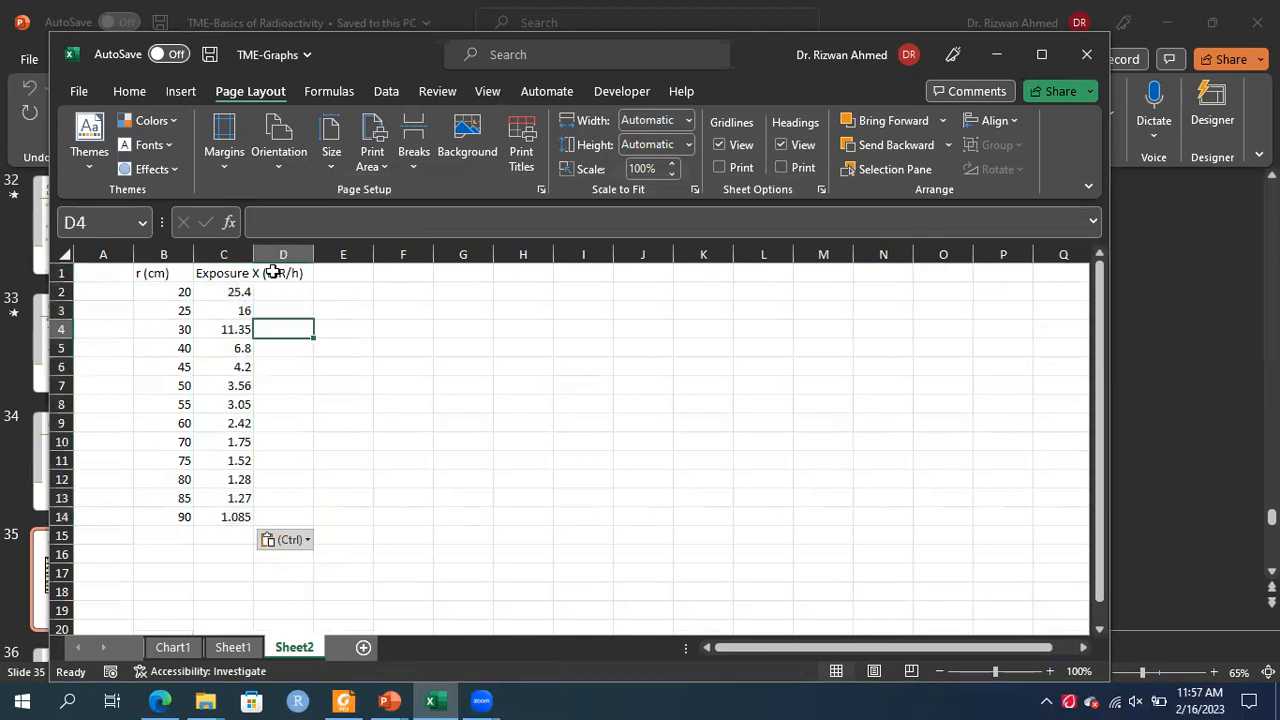
drag(253, 254, 307, 256)
key(ctrl+a)
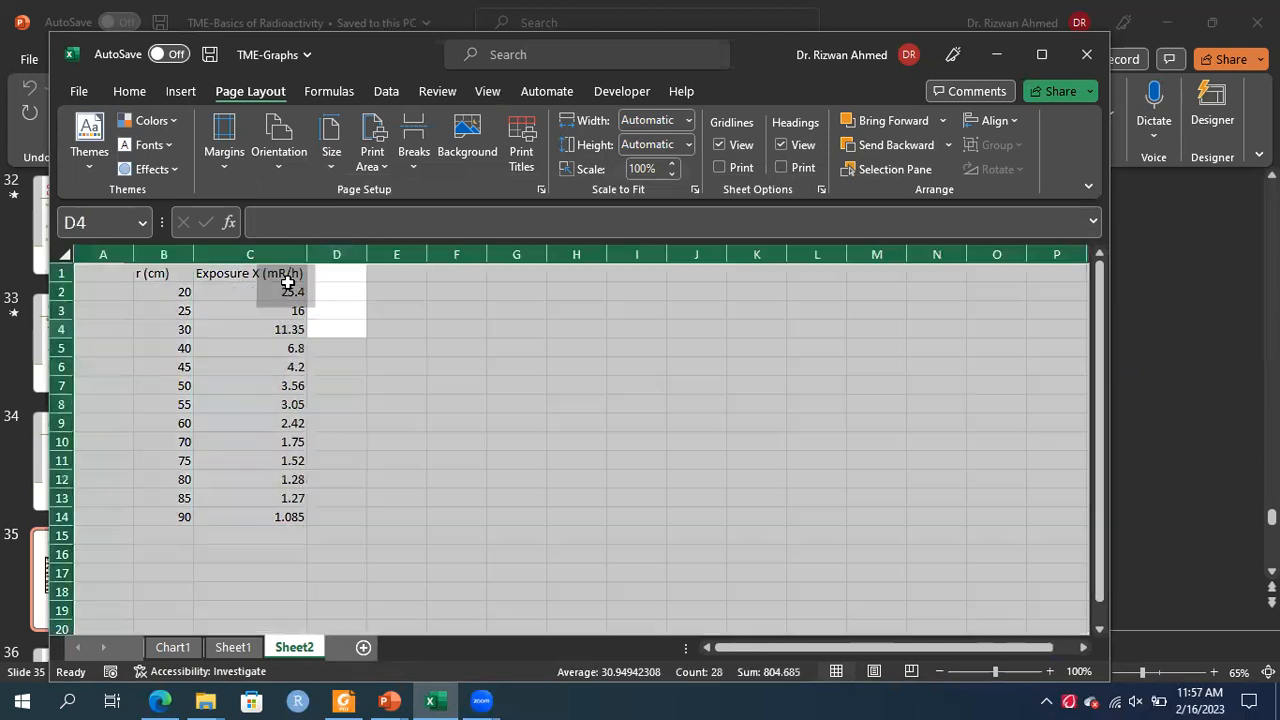
click(133, 90)
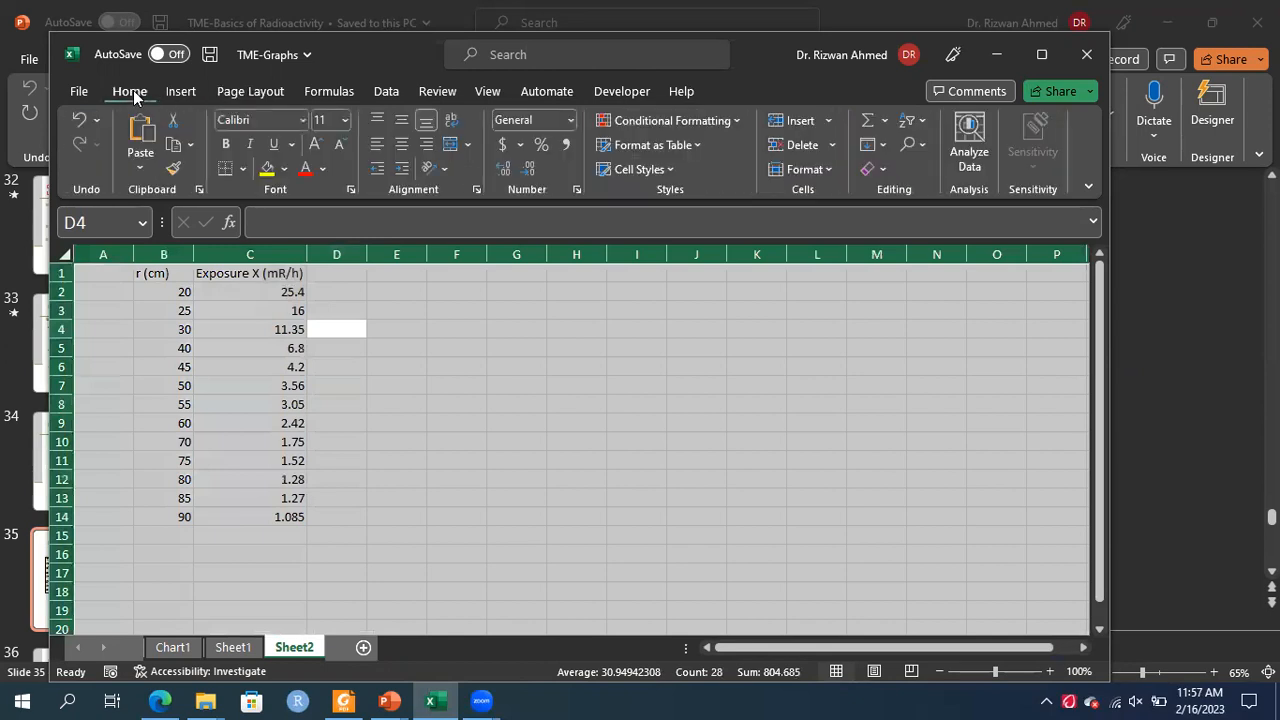
click(344, 119)
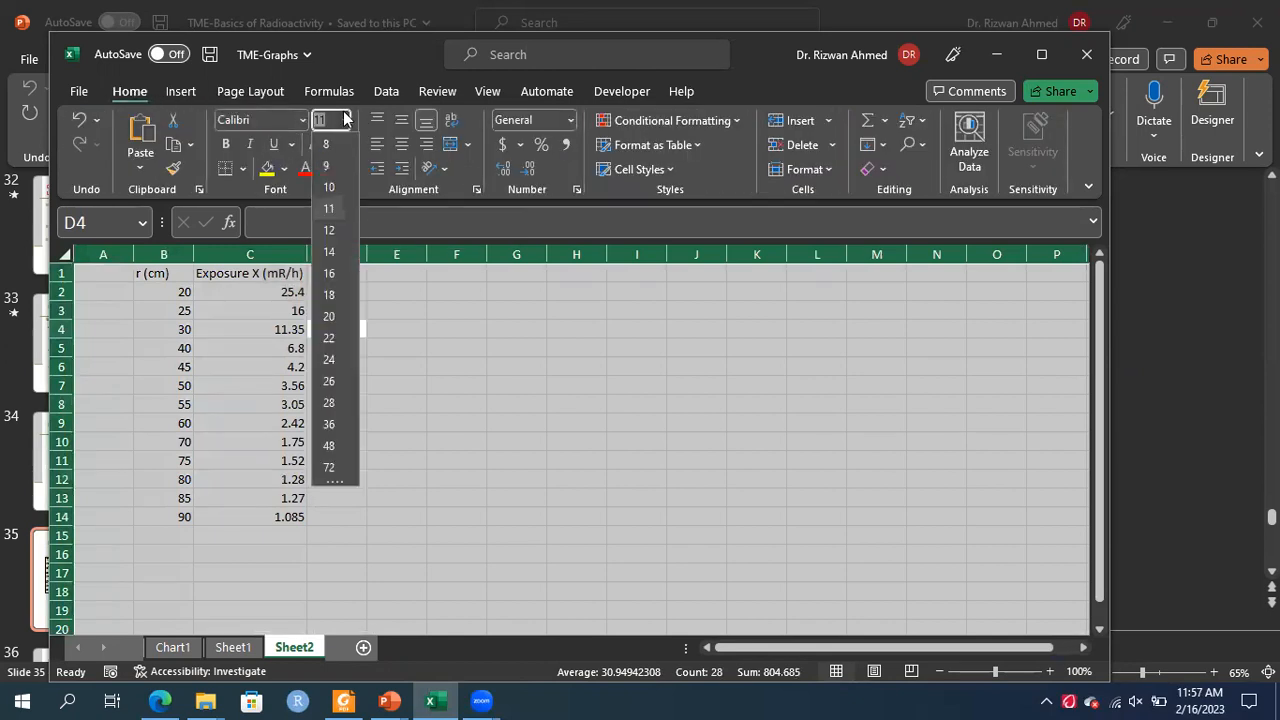
click(330, 273)
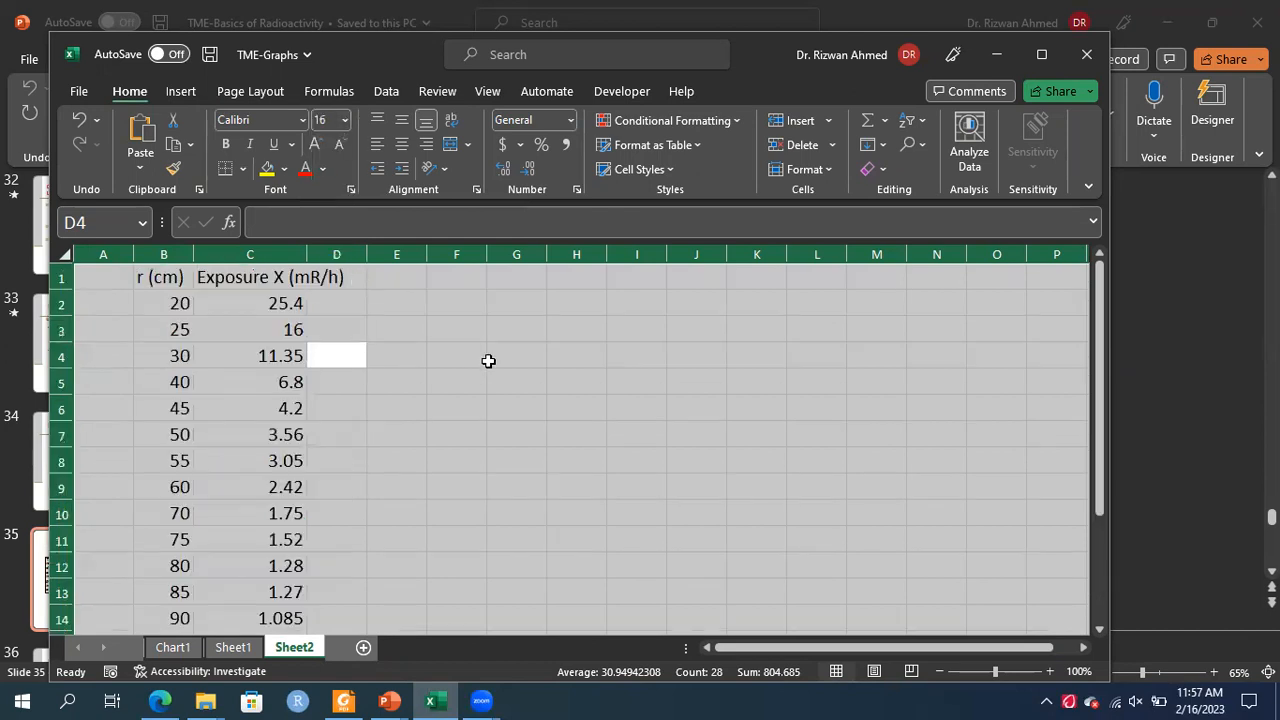
click(552, 404)
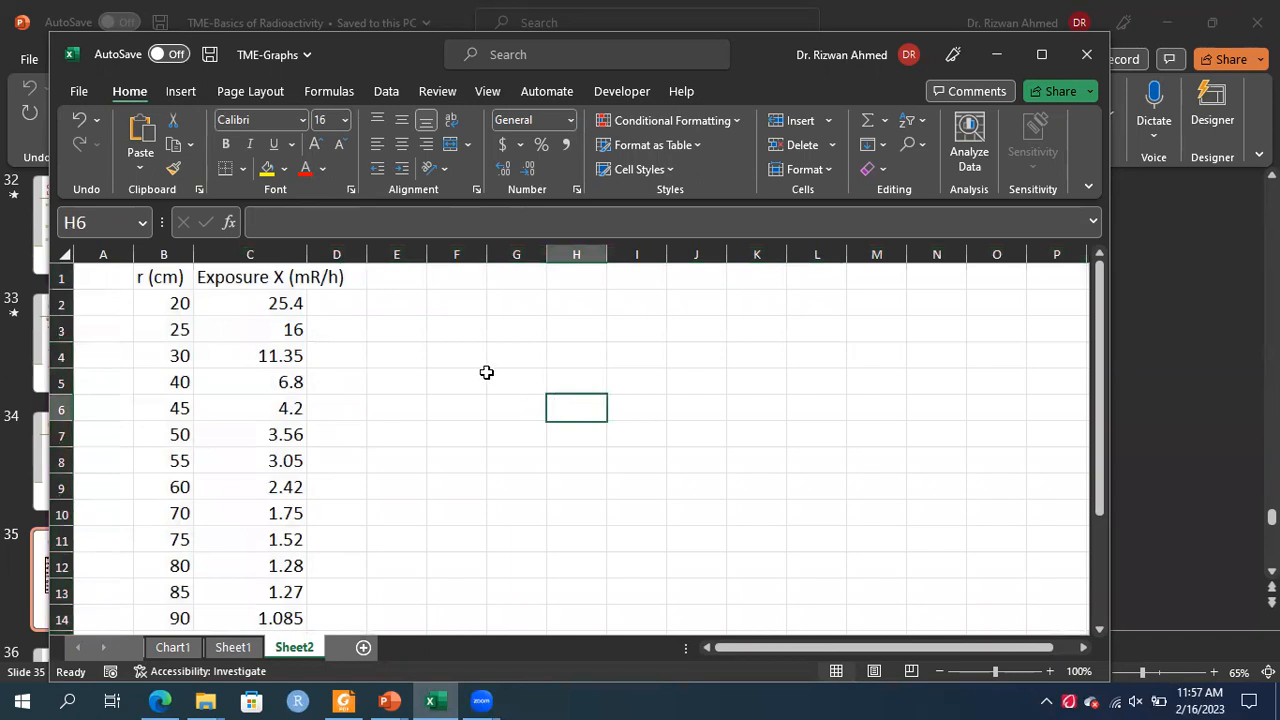
Insert a plain scatter chart and move it beside the data table
click(181, 92)
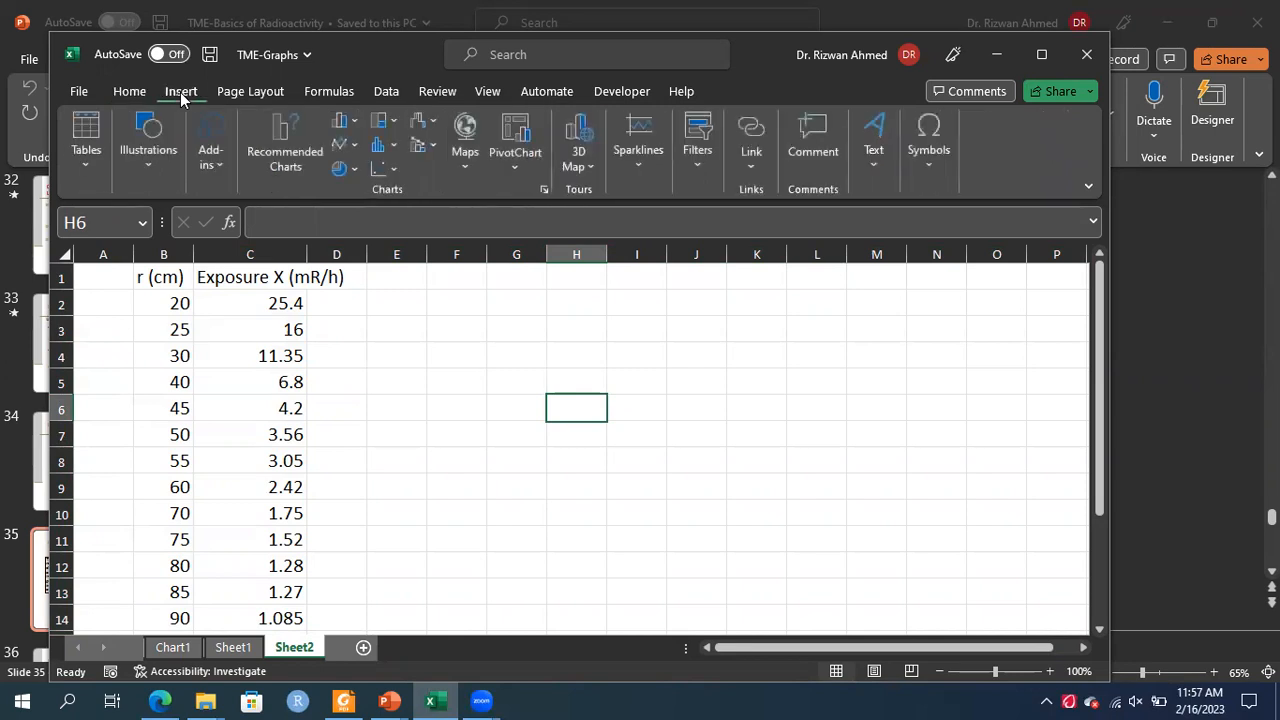
click(392, 172)
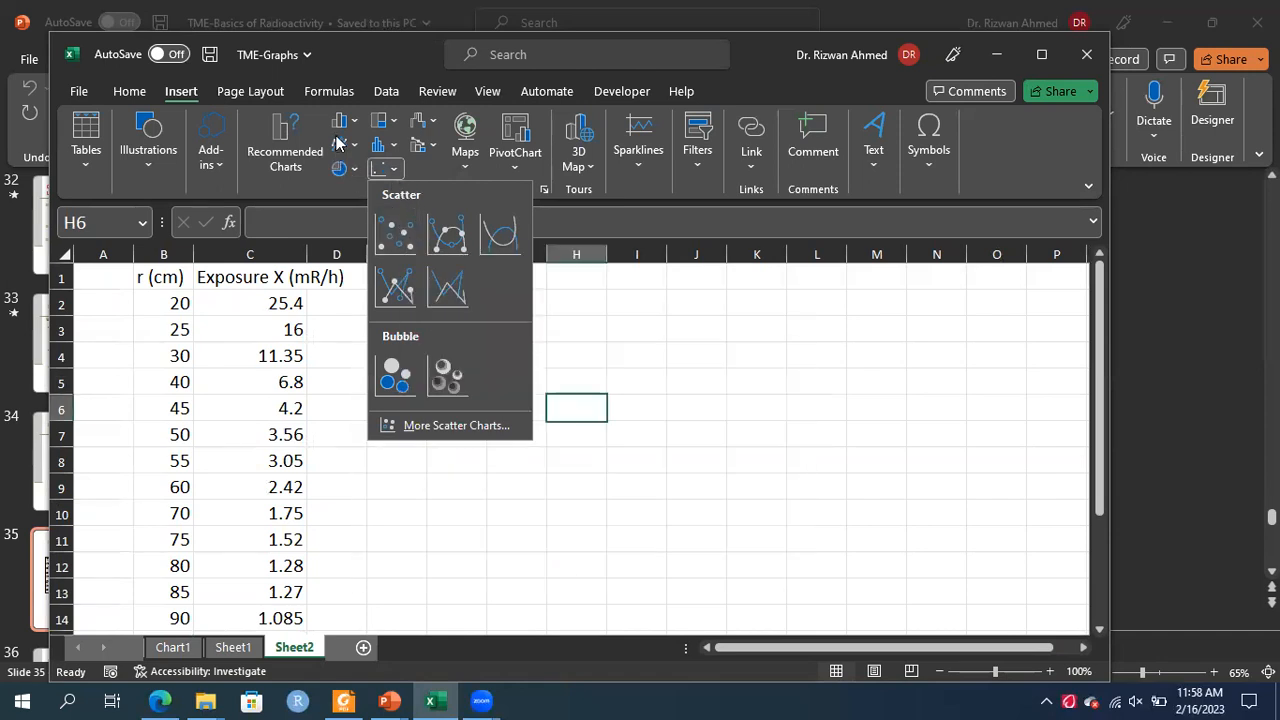
click(397, 236)
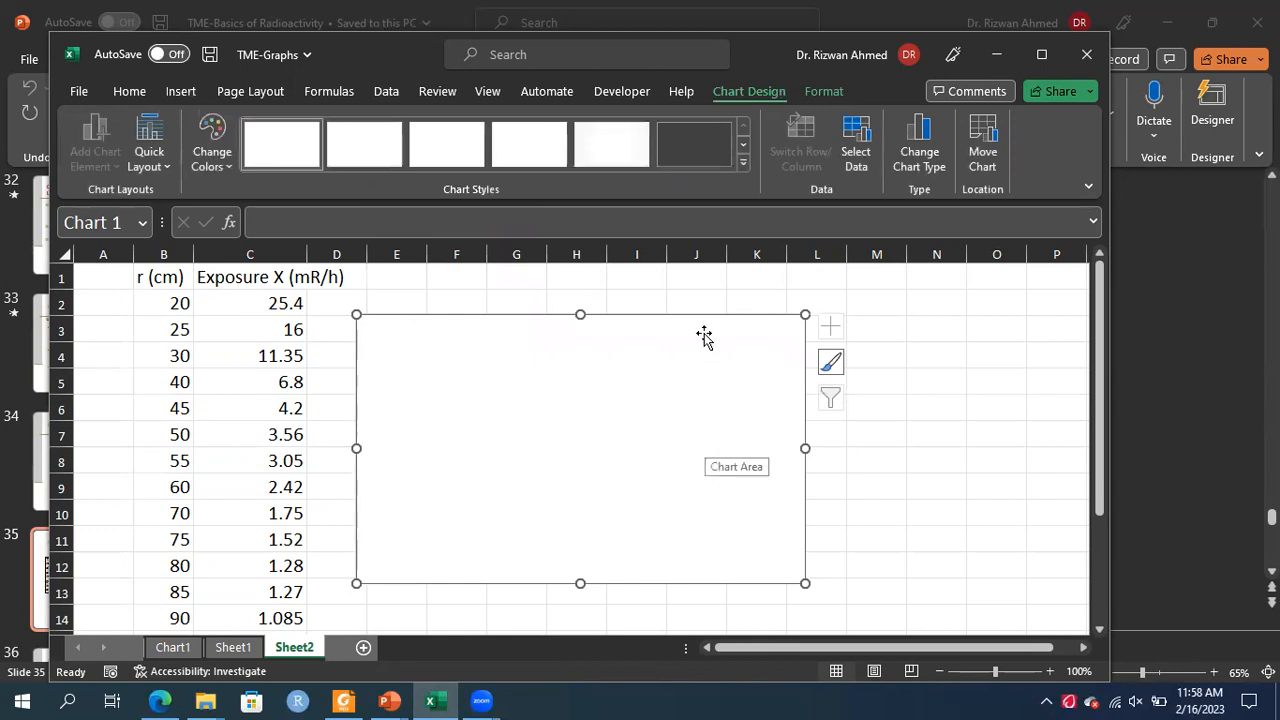
drag(765, 329, 800, 303)
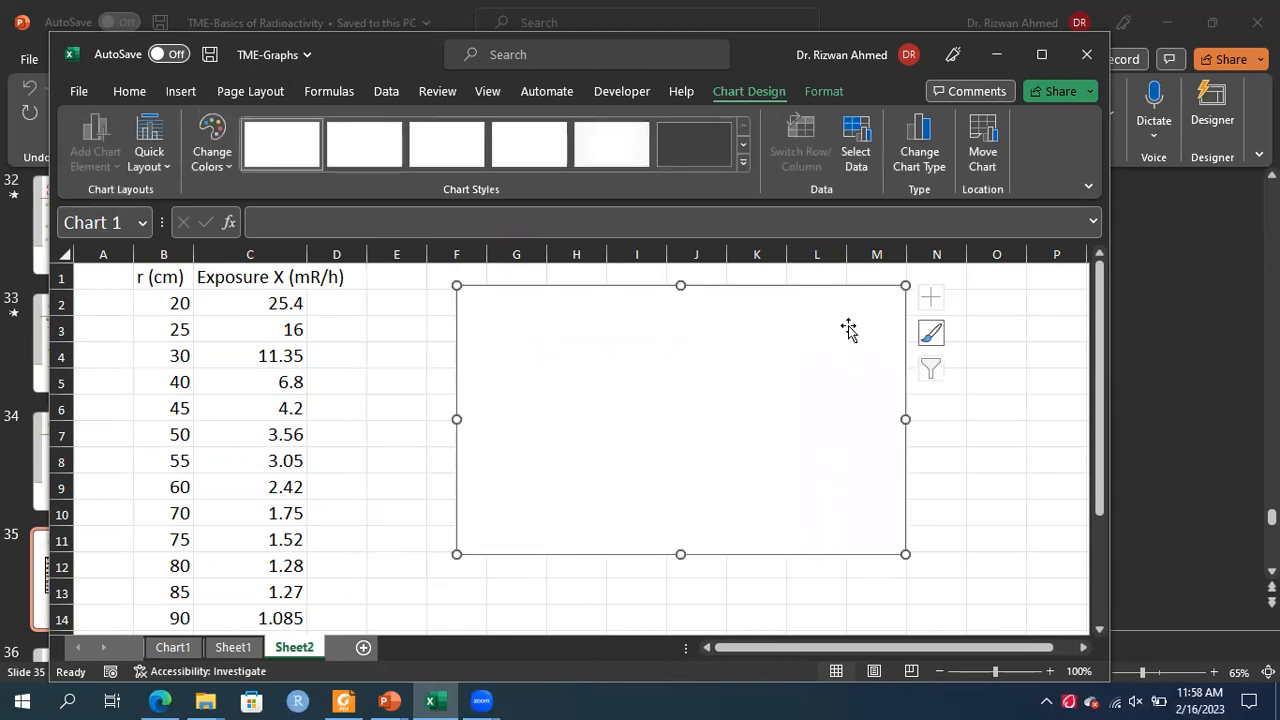
Add a chart series using the distances in B2:B14 as its X values
click(858, 147)
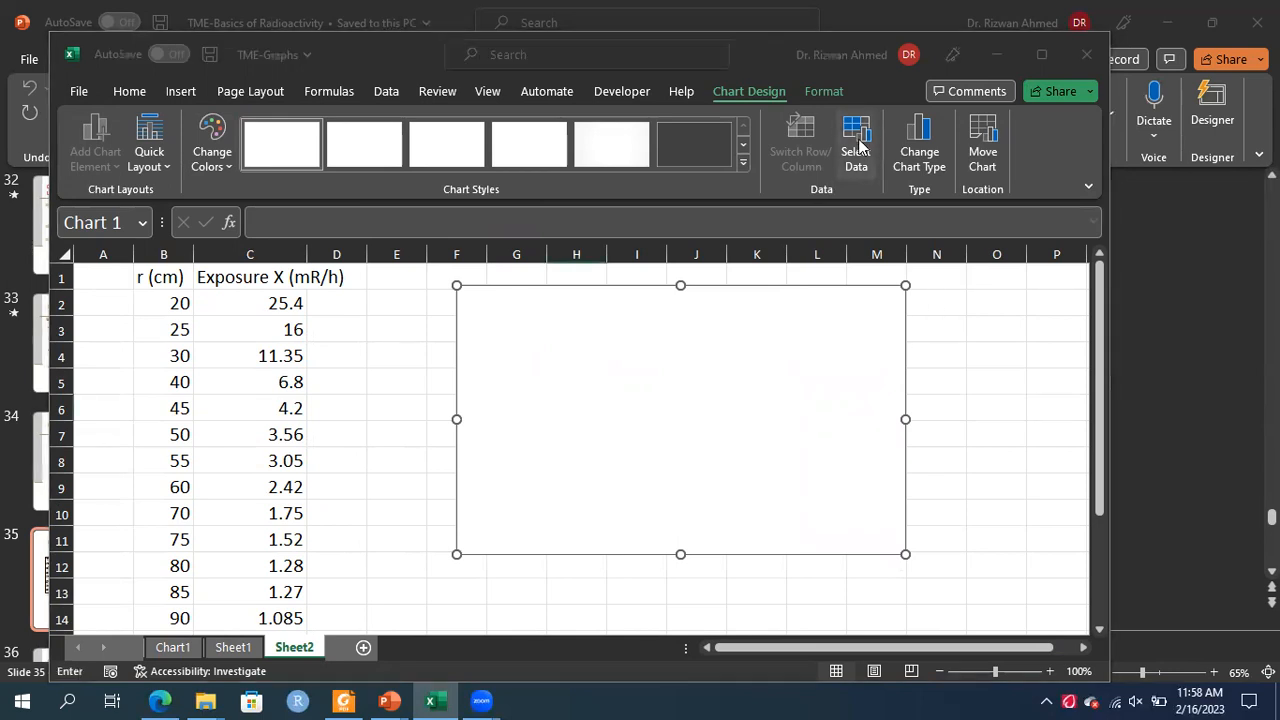
click(453, 396)
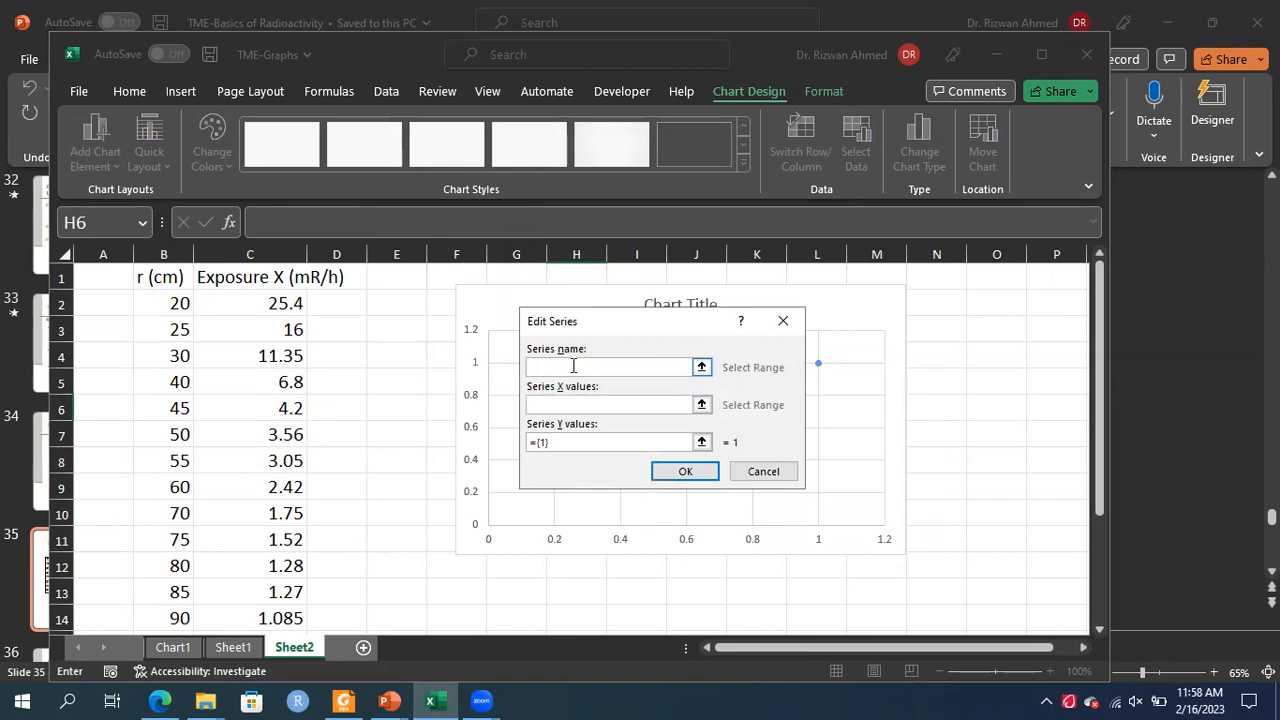
click(702, 405)
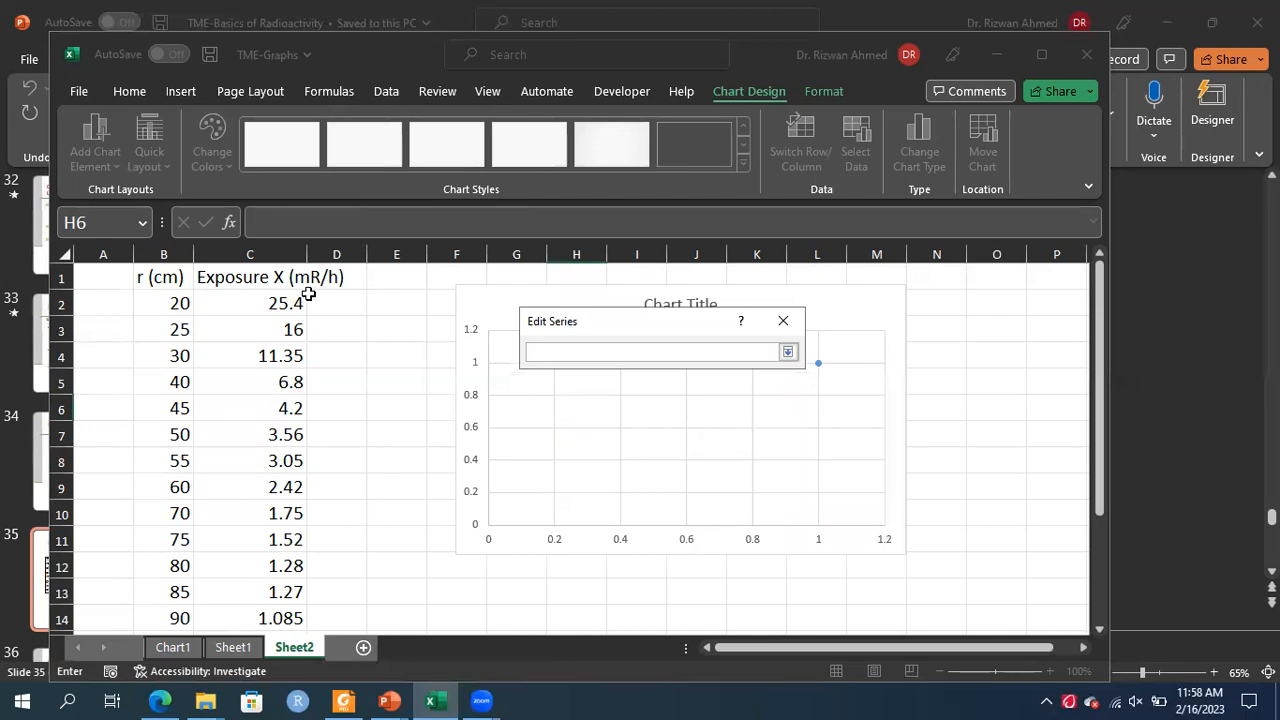
click(164, 302)
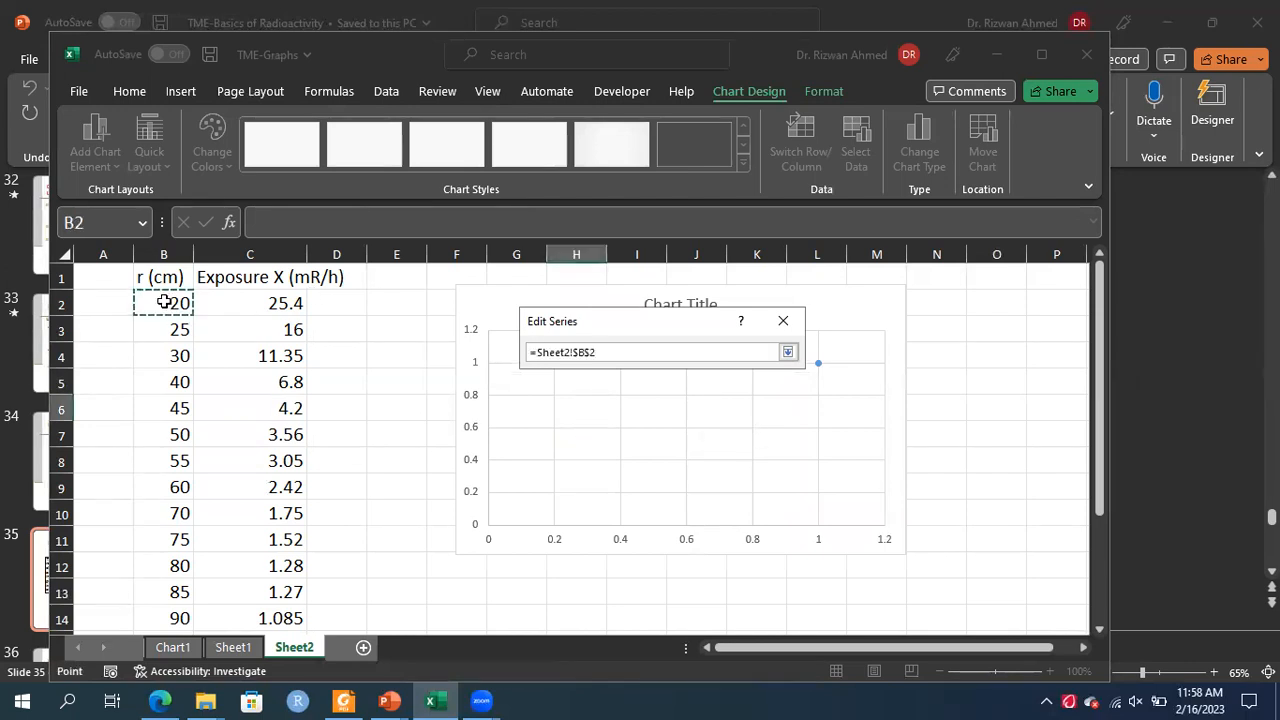
key(shift+Down)
key(shift+Down)
key(shift+Down)
key(shift+Down)
key(shift+Down)
key(shift+Down)
key(shift+Down)
key(shift+Down)
key(shift+Down)
key(shift+Down)
key(shift+Down)
key(shift+Down)
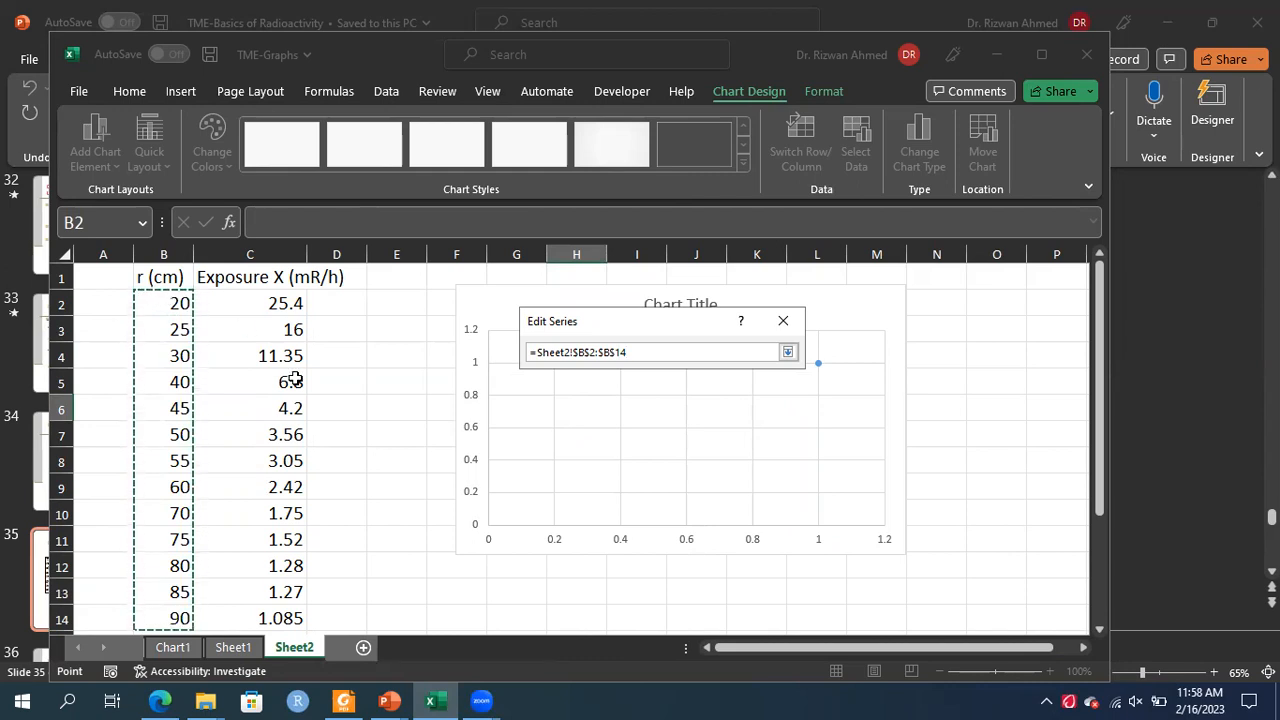
click(788, 354)
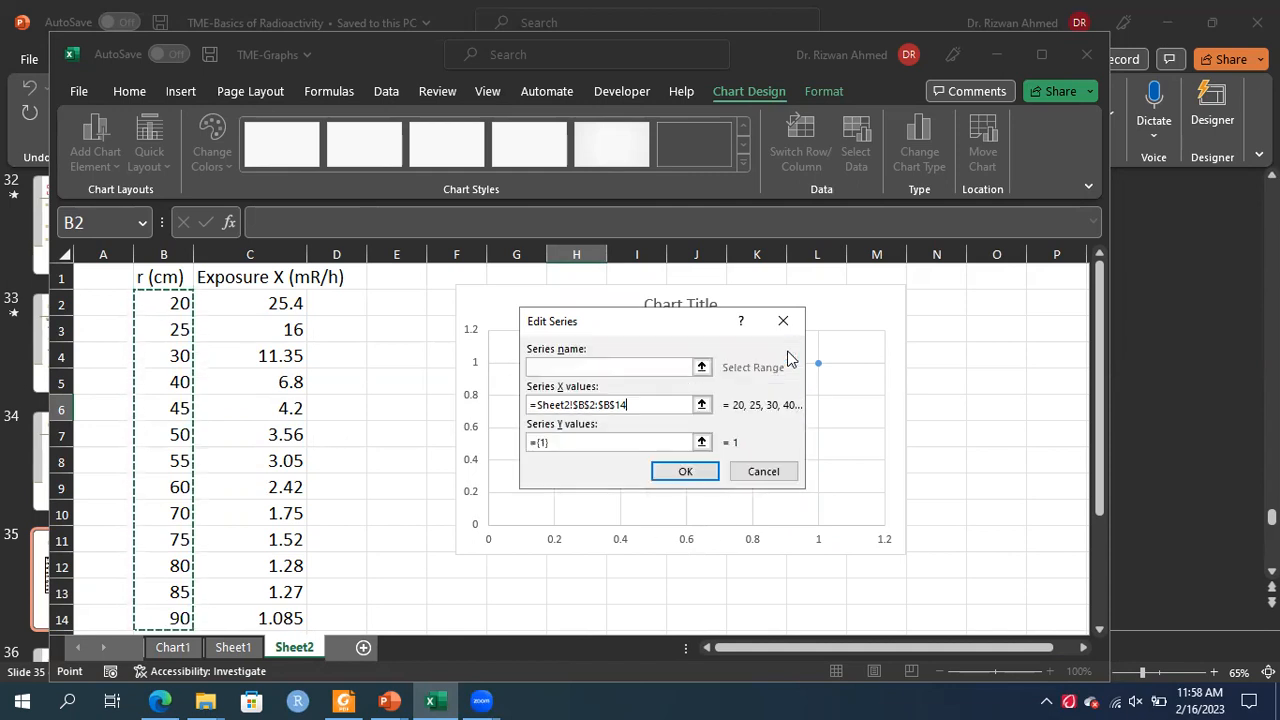
Set the series' Y values to the exposures in C2:C14 and confirm the chart data
click(702, 443)
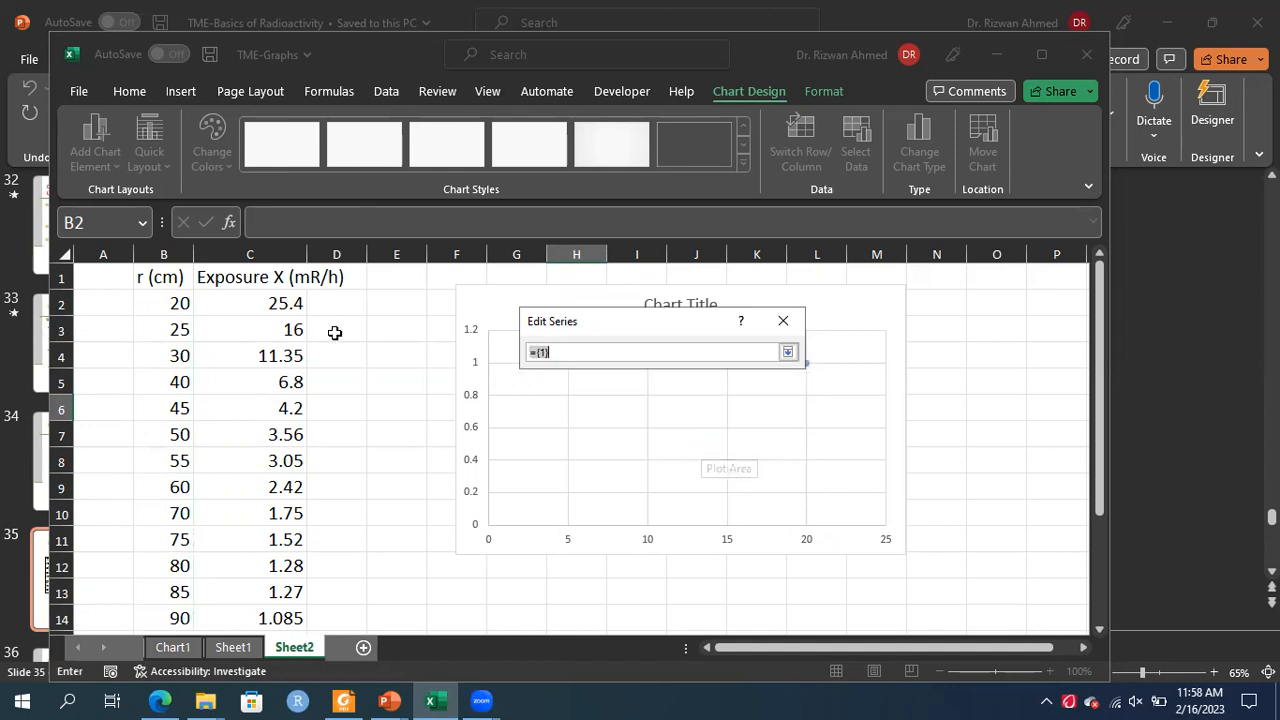
click(277, 303)
key(shift+Down)
key(shift+Down)
key(shift+Down)
key(shift+Down)
key(shift+Down)
key(shift+Down)
key(shift+Down)
key(shift+Down)
key(shift+Down)
key(shift+Down)
key(shift+Down)
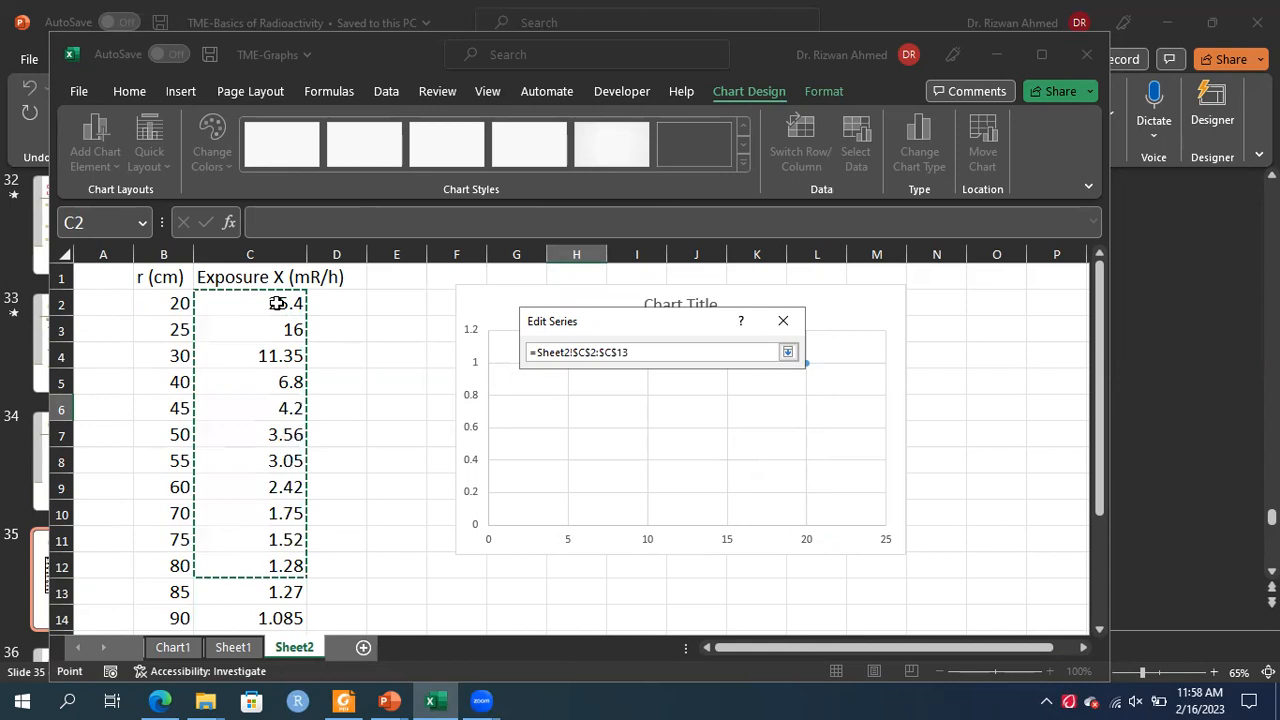
key(shift+Down)
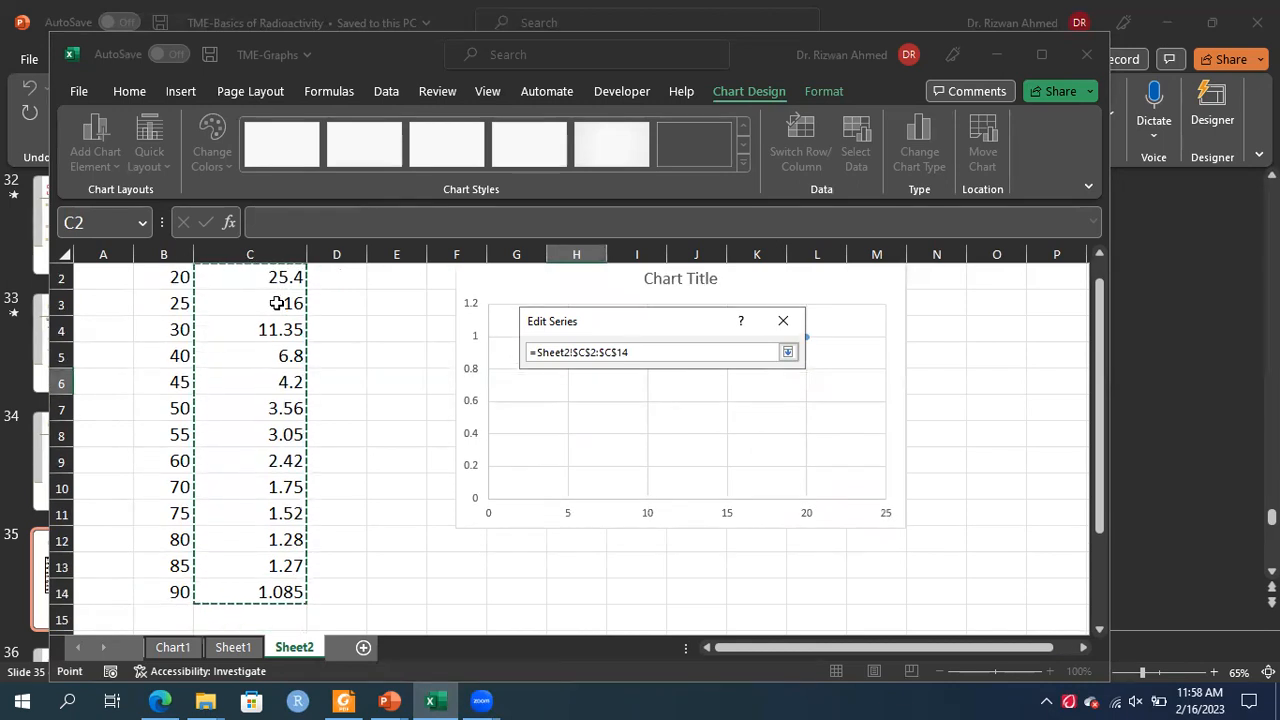
click(789, 353)
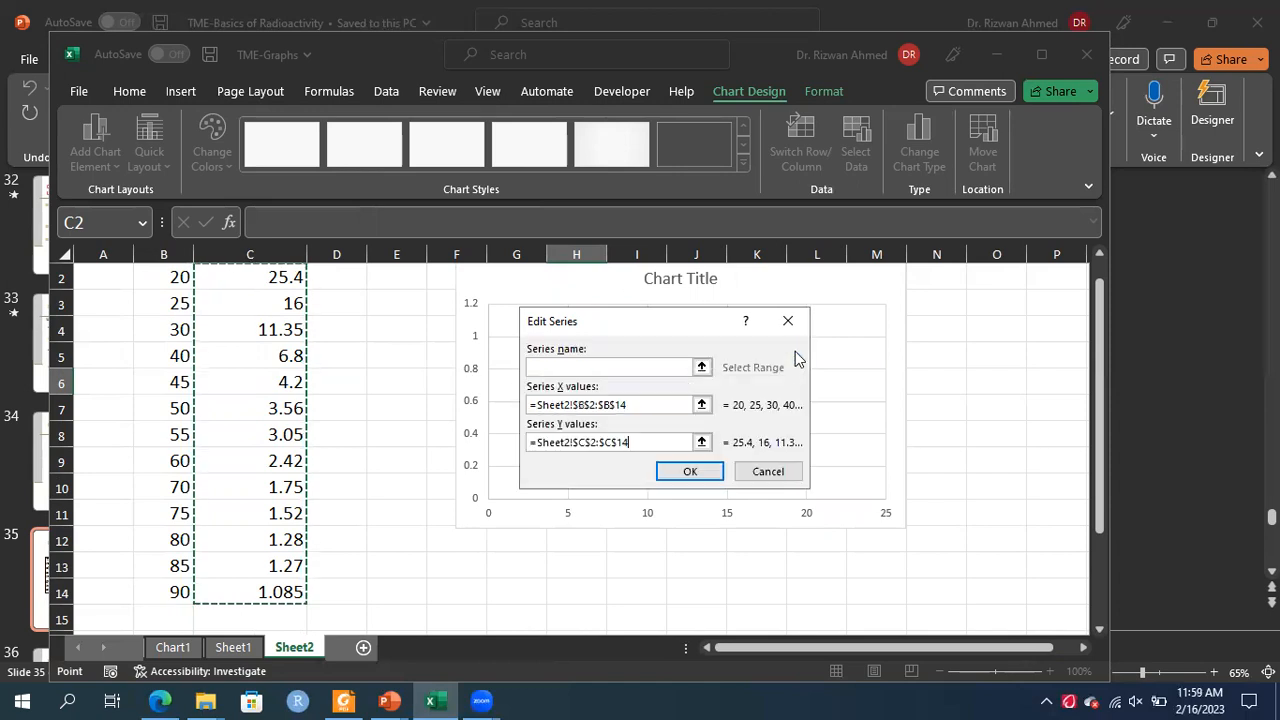
click(684, 474)
click(815, 532)
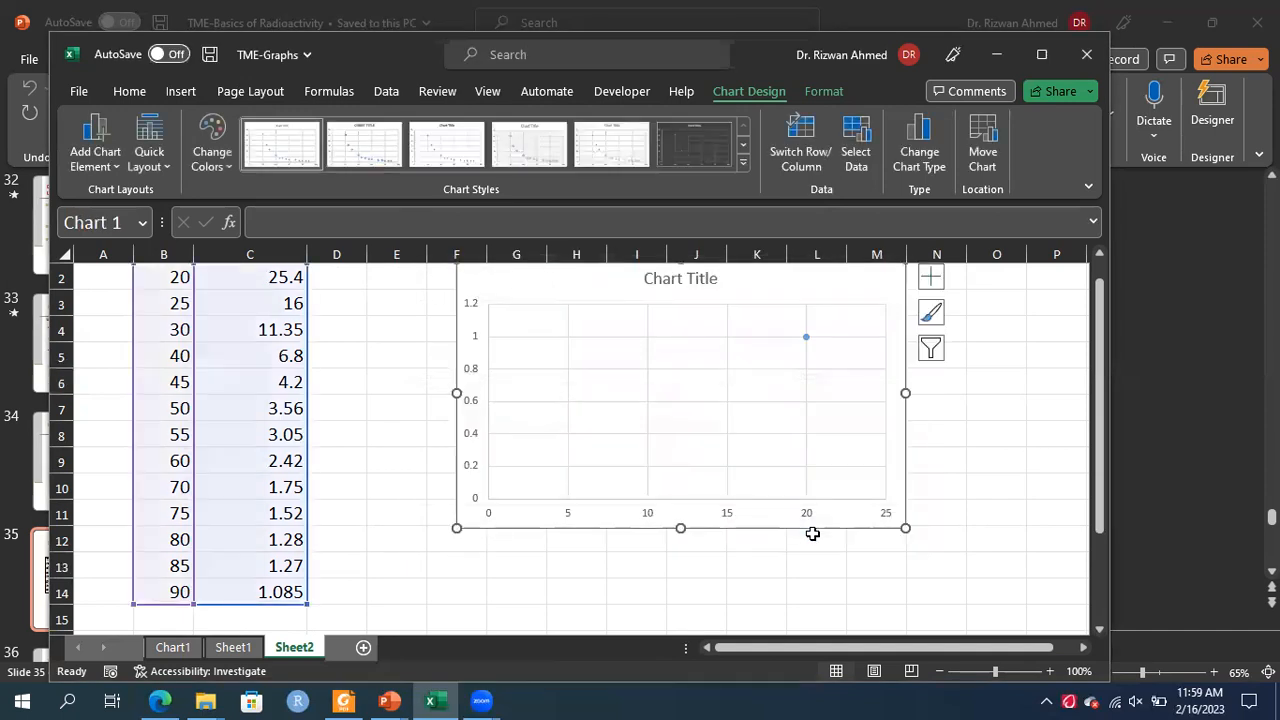
Open the chart's data source, remove the existing series and start adding a new one
click(1099, 258)
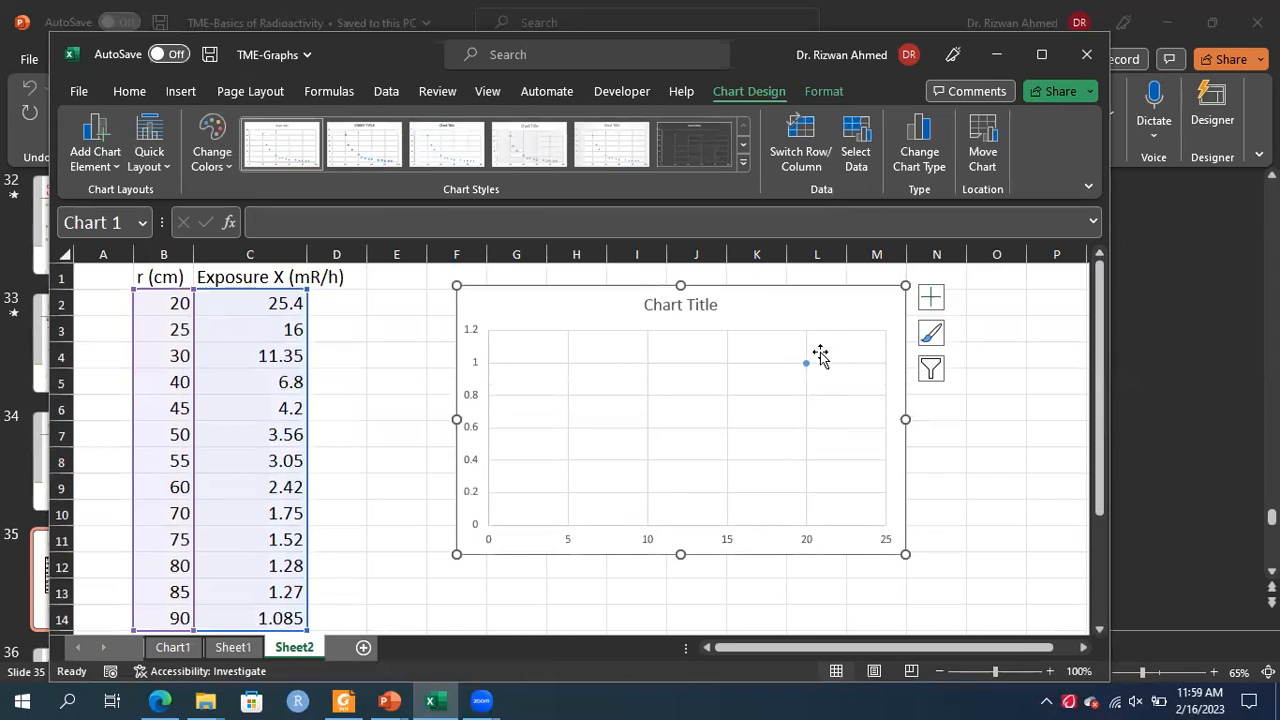
click(856, 140)
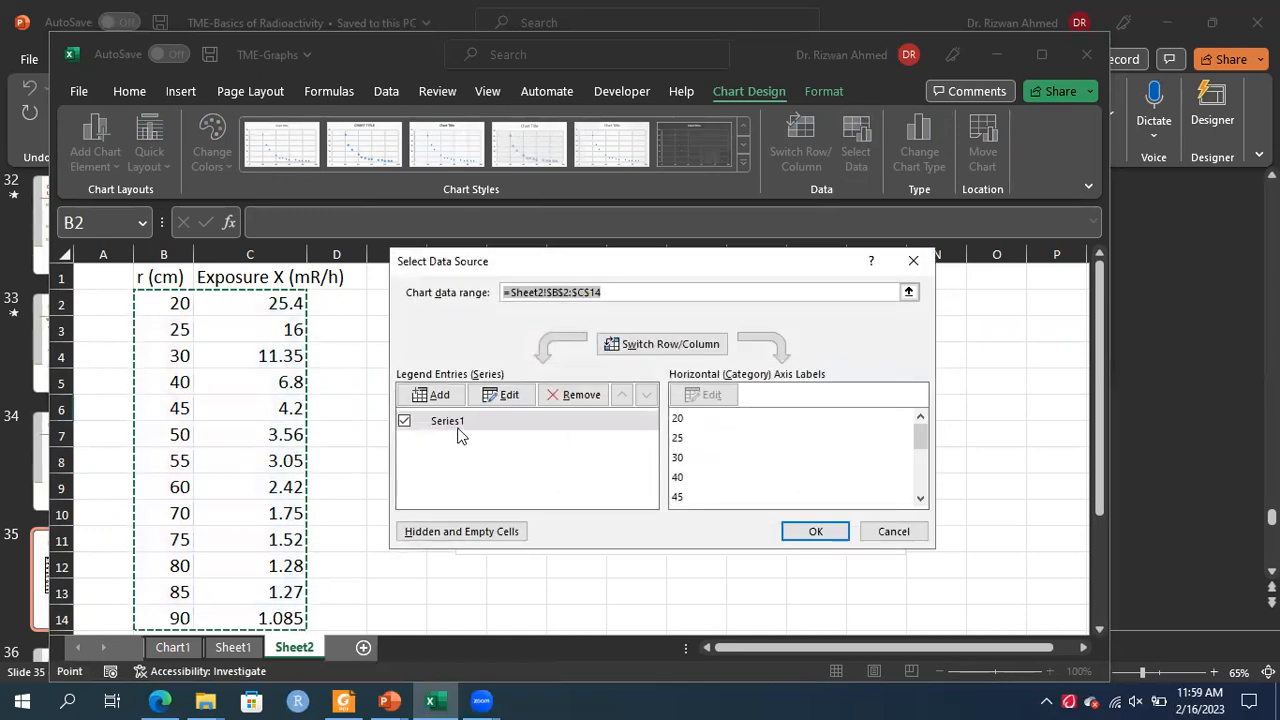
click(455, 426)
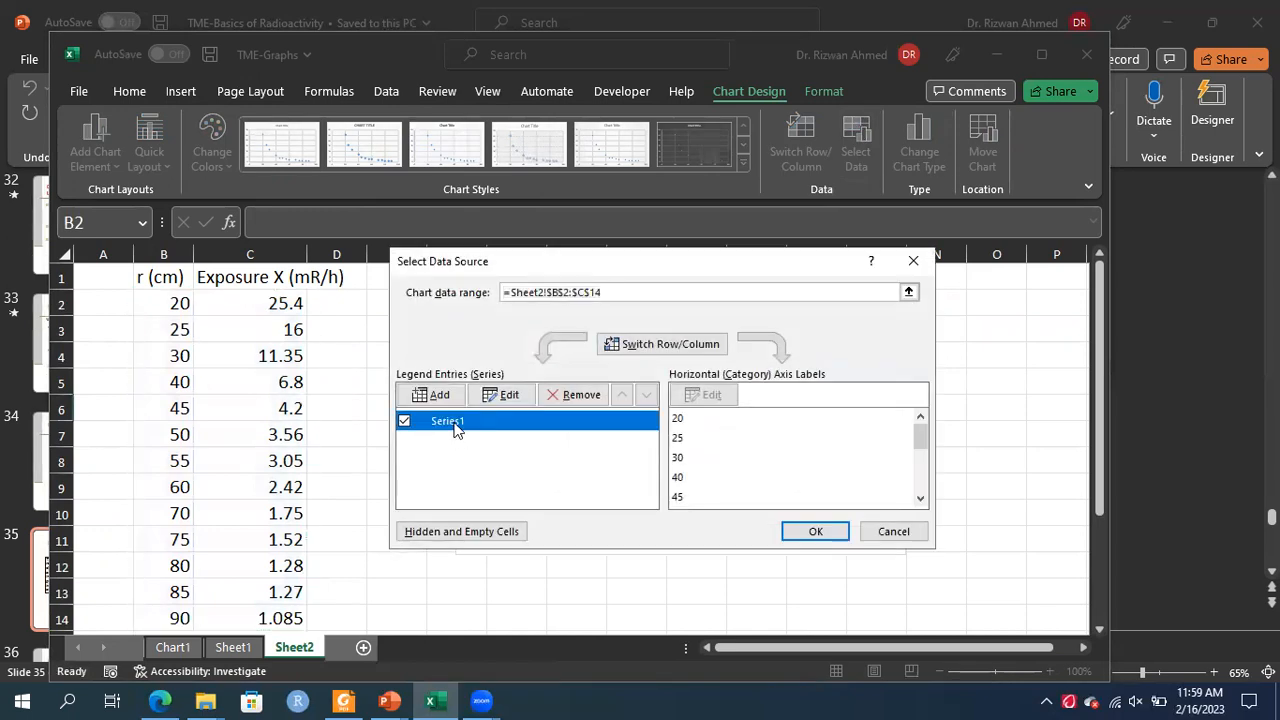
click(557, 396)
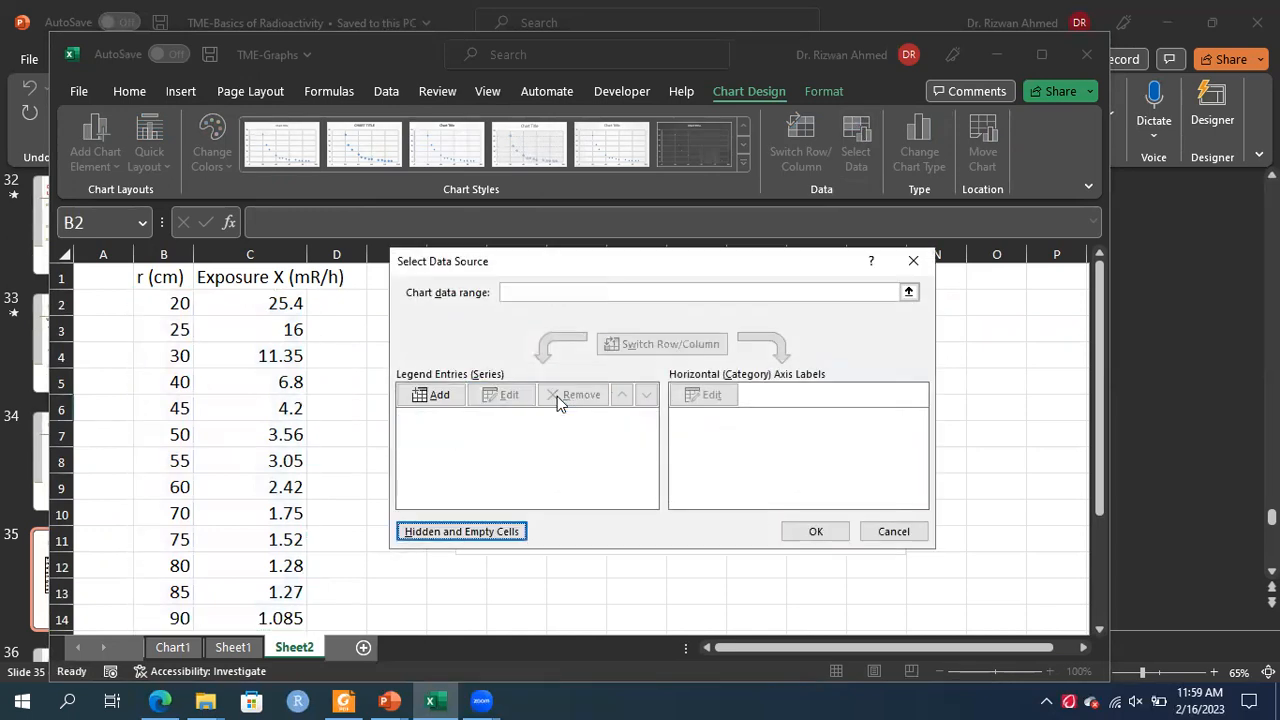
click(436, 396)
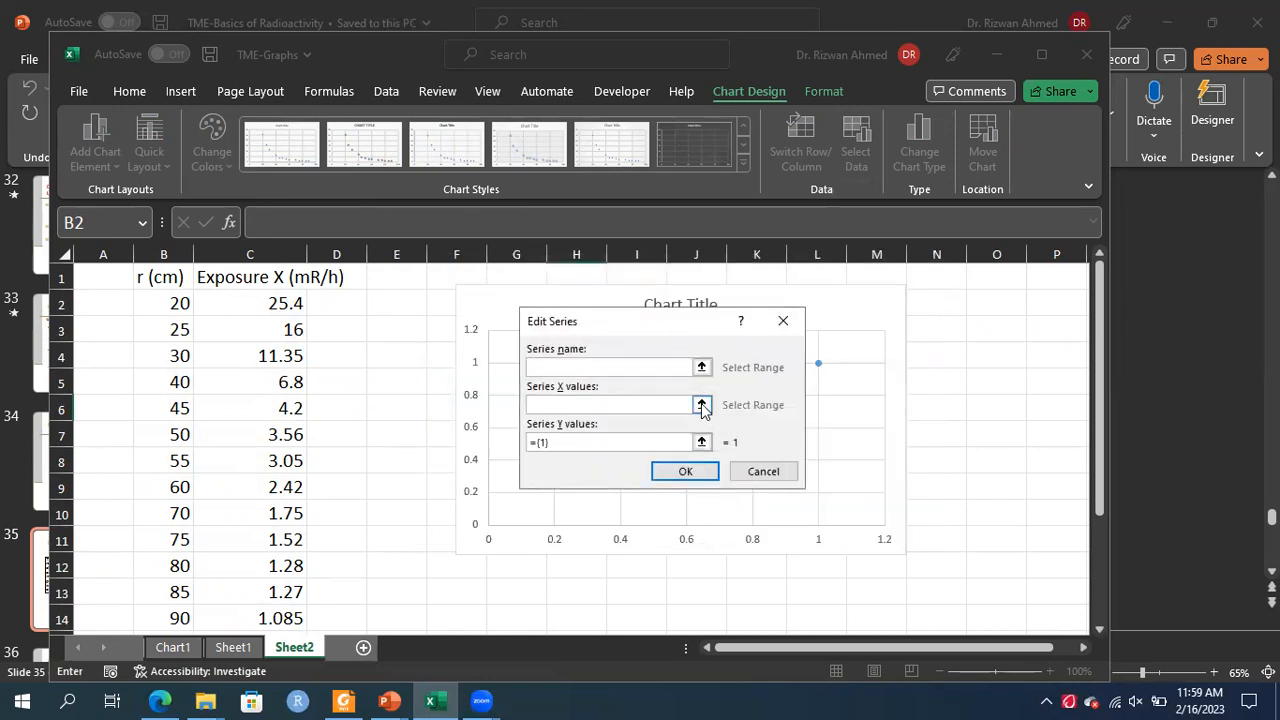
Set the new series' X values to the distances in B2:B14
click(701, 405)
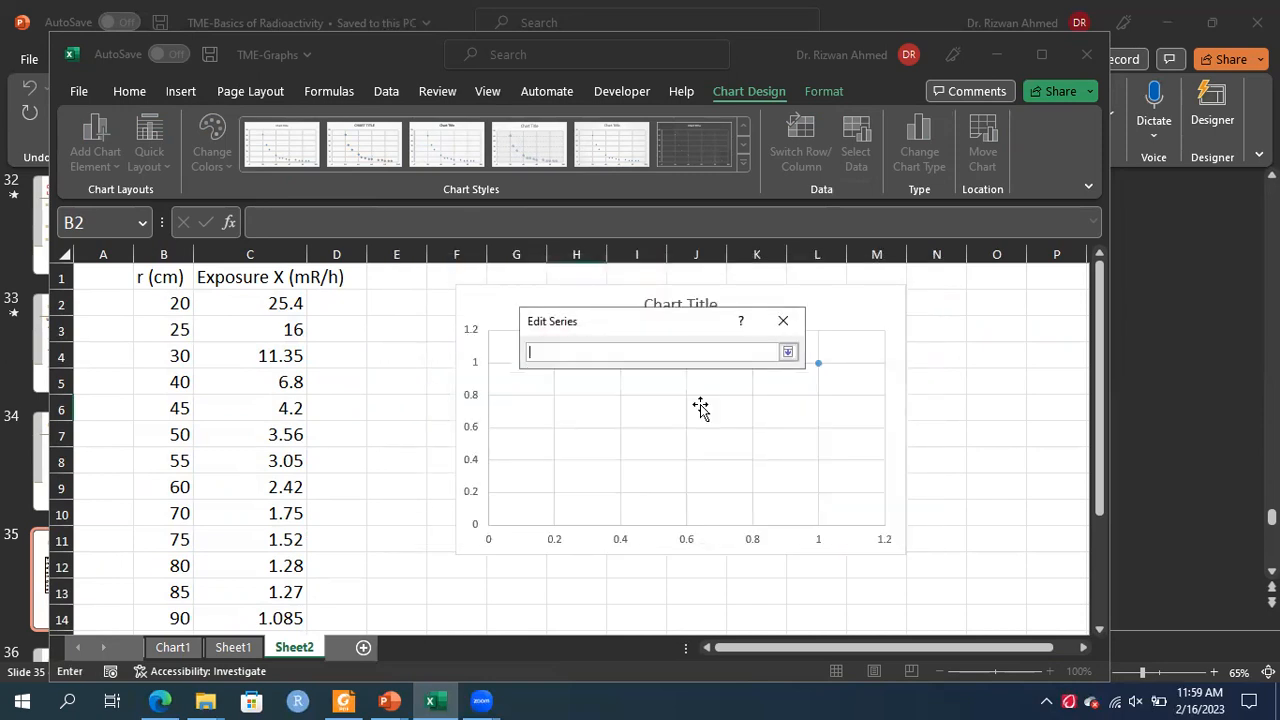
click(155, 301)
key(shift+Down)
key(shift+Down)
key(shift+Down)
key(shift+Down)
key(shift+Down)
key(shift+Down)
key(shift+Down)
key(shift+Down)
key(shift+Down)
key(shift+Down)
key(shift+Down)
key(shift+Down)
key(shift+Down)
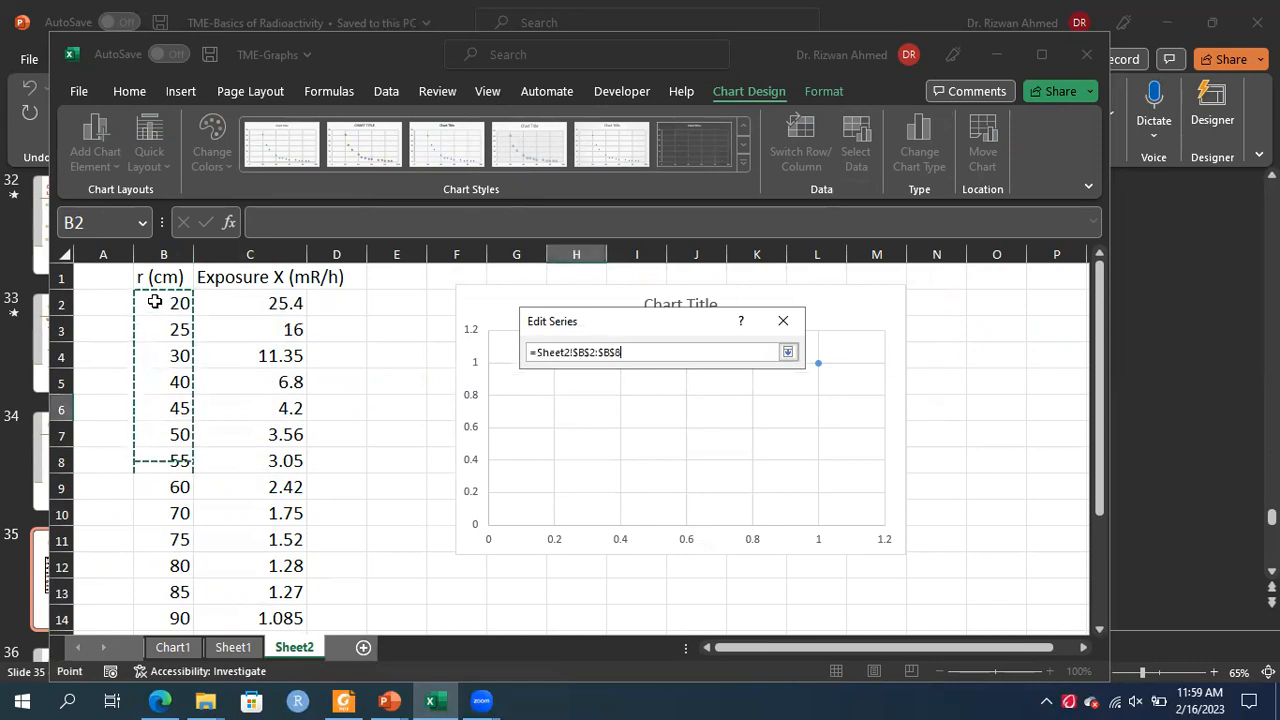
key(shift+Up)
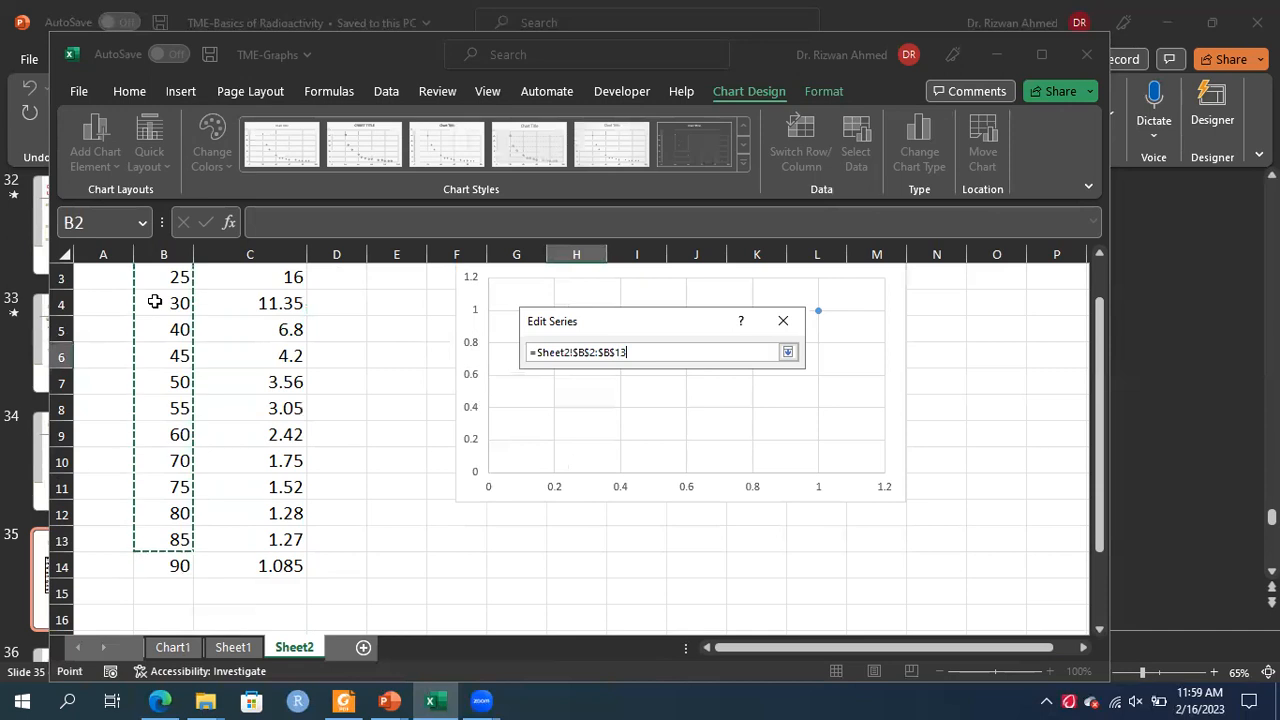
click(788, 352)
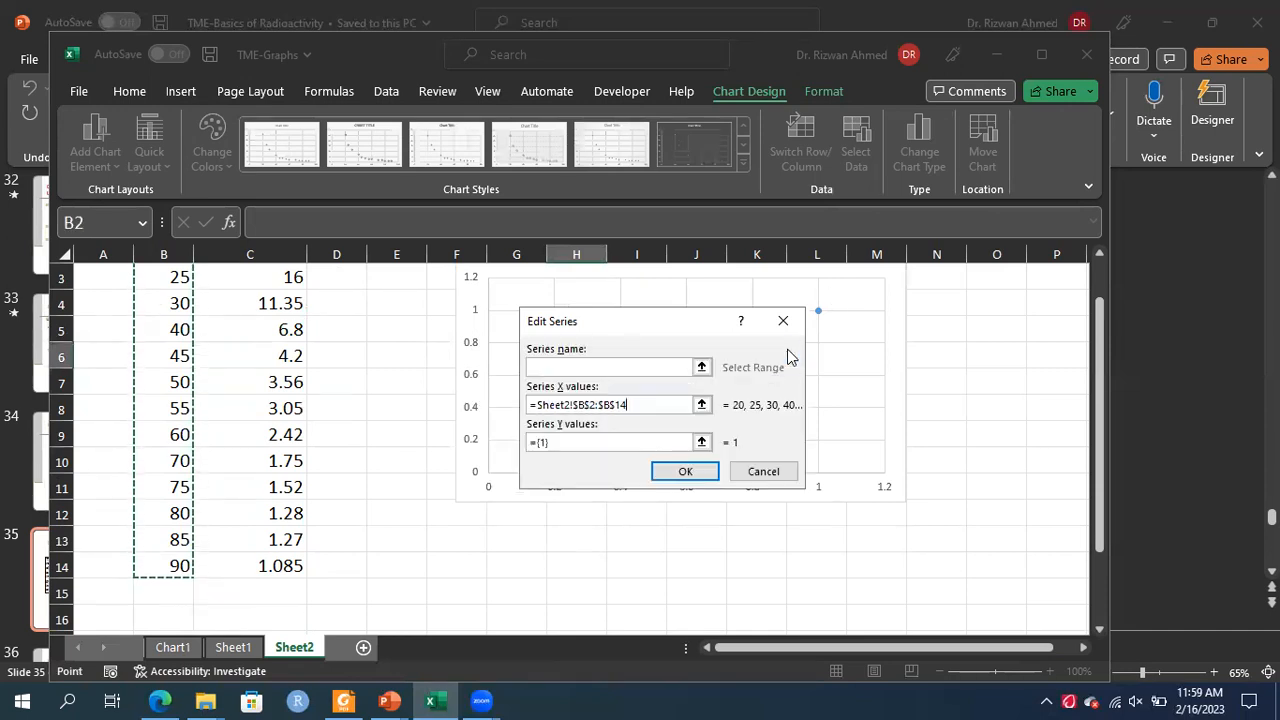
Set the new series' Y values to the exposures in C2:C14 and close both data dialogs
click(701, 444)
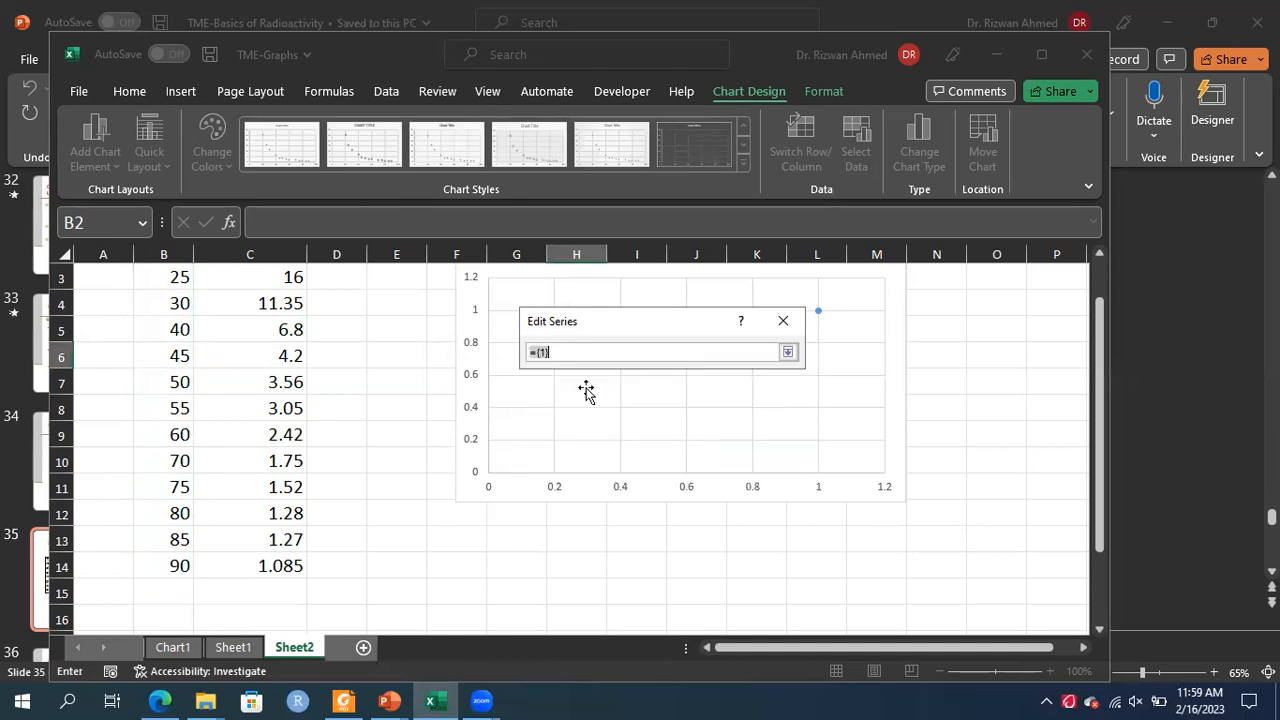
click(283, 275)
key(Up)
key(Up)
key(Down)
key(shift+Down)
key(shift+Down)
key(shift+Down)
key(shift+Down)
key(shift+Down)
key(shift+Down)
key(shift+Down)
key(shift+Down)
key(shift+Down)
key(shift+Down)
key(shift+Down)
key(shift+Down)
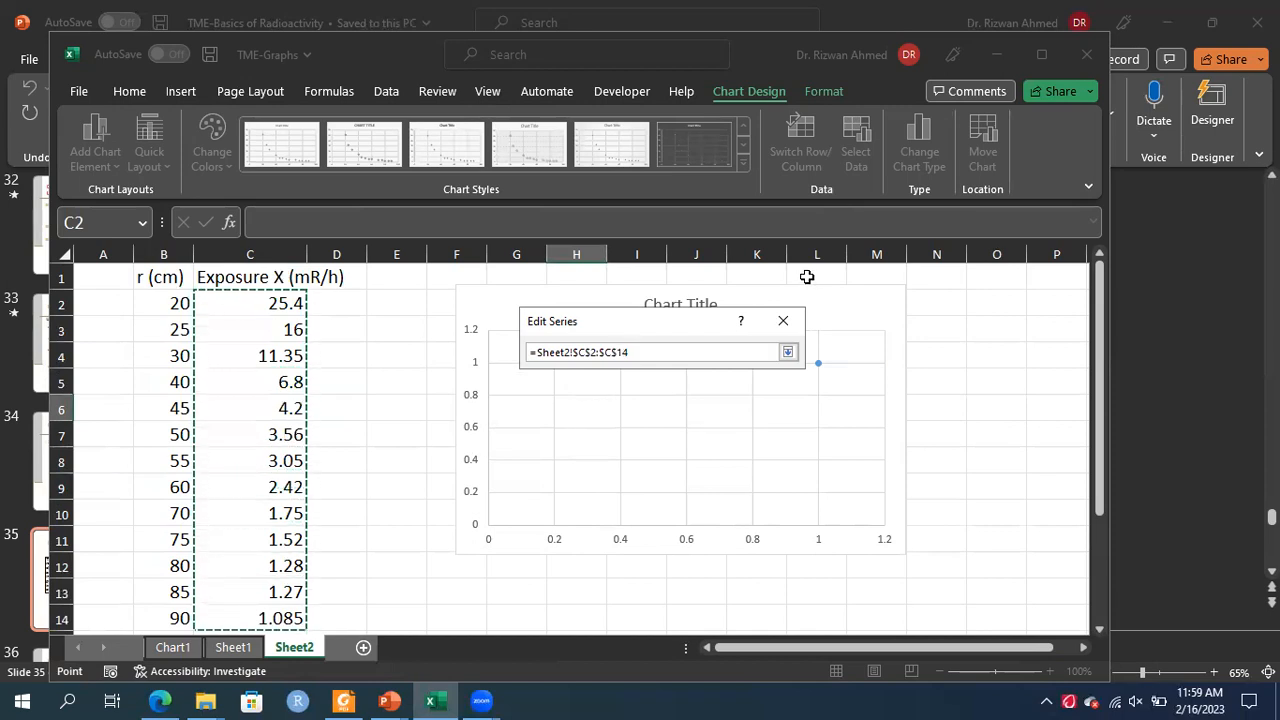
click(788, 352)
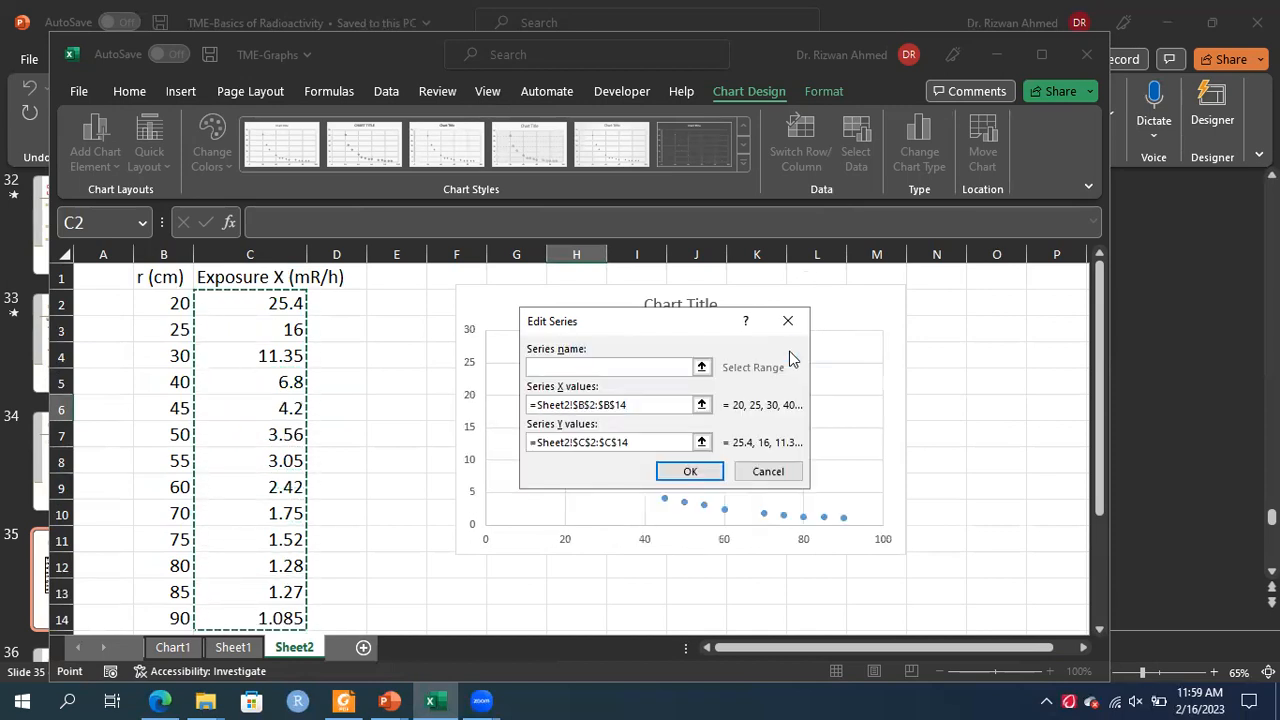
click(697, 464)
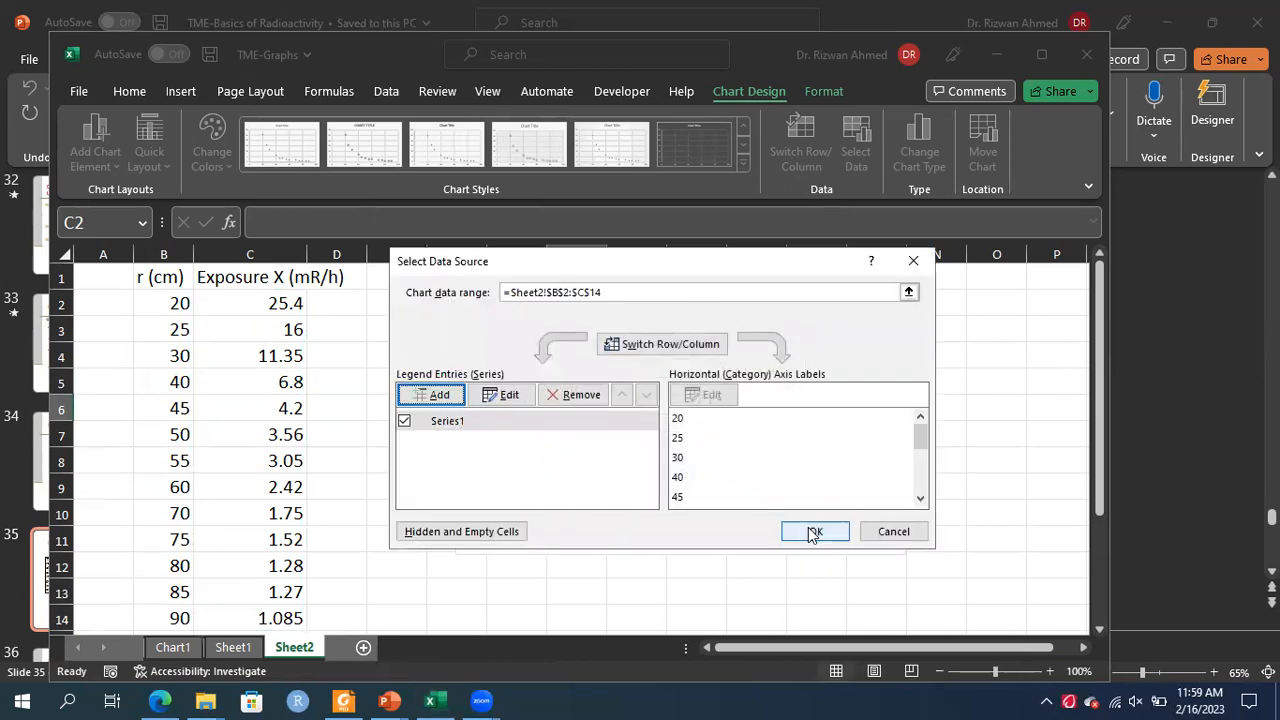
click(812, 533)
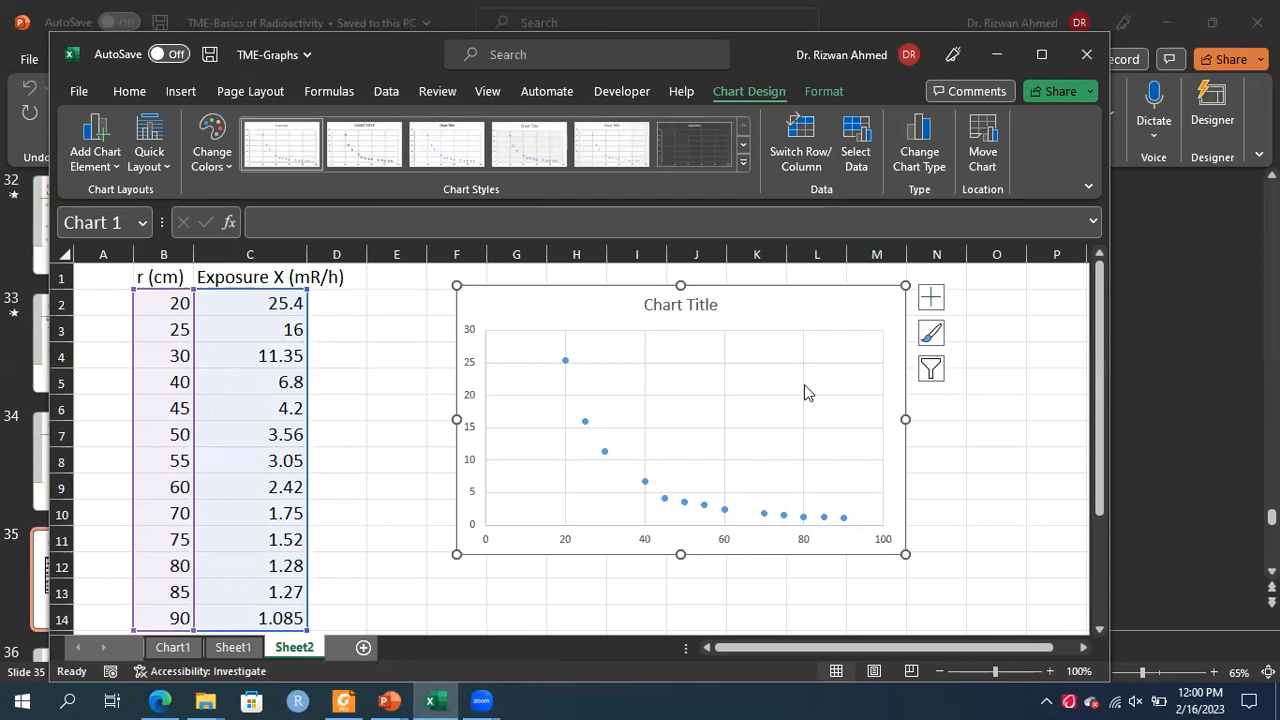
Nudge the chart slightly right and switch its vertical axis to a logarithmic scale
drag(764, 292, 814, 294)
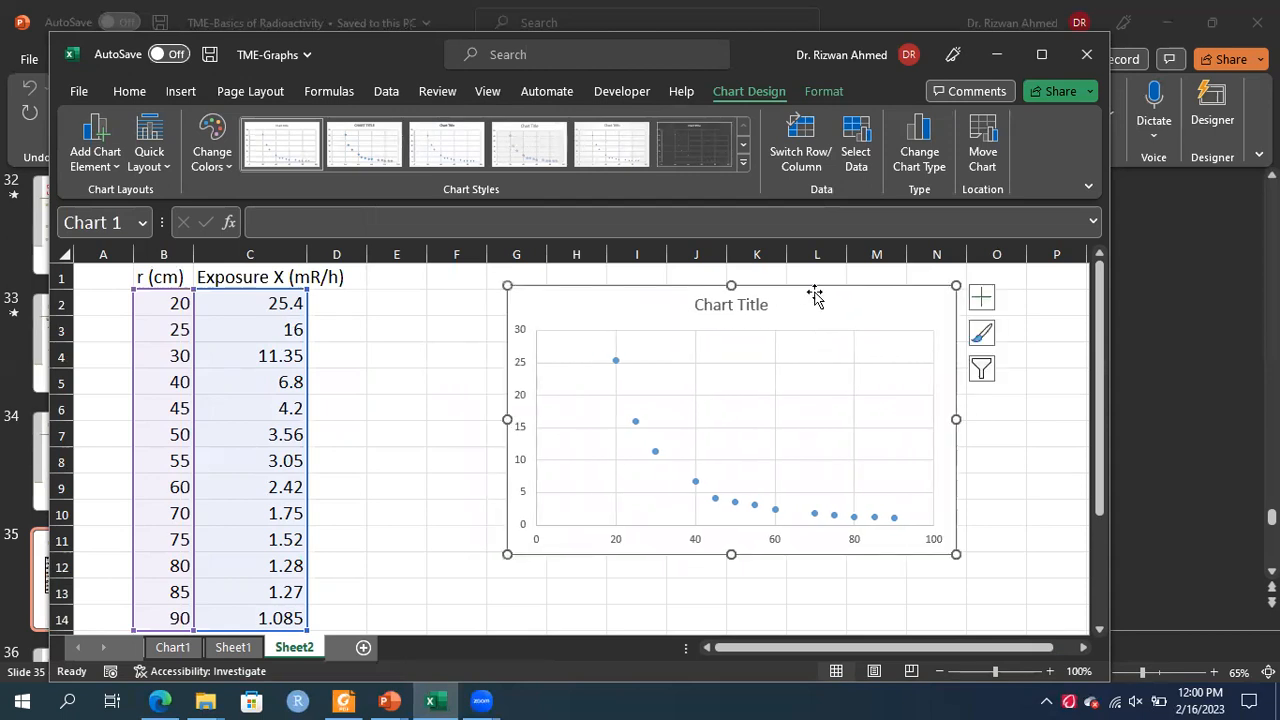
click(522, 404)
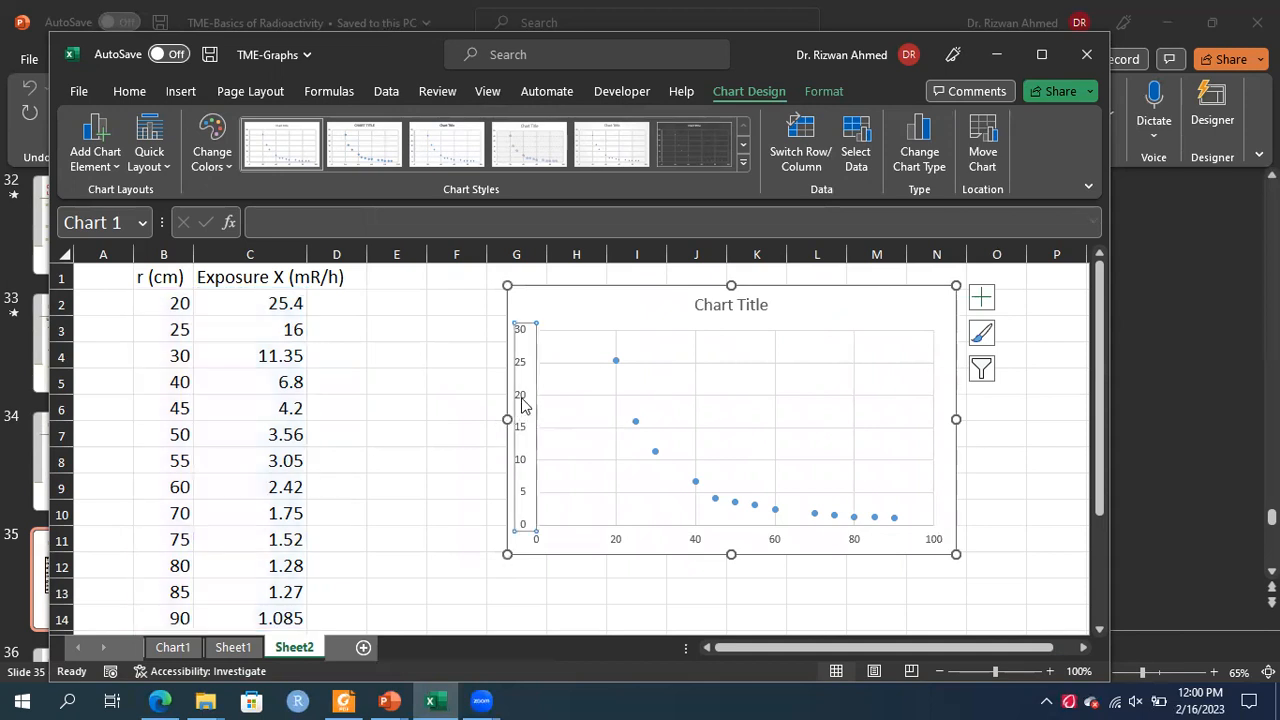
right_click(522, 404)
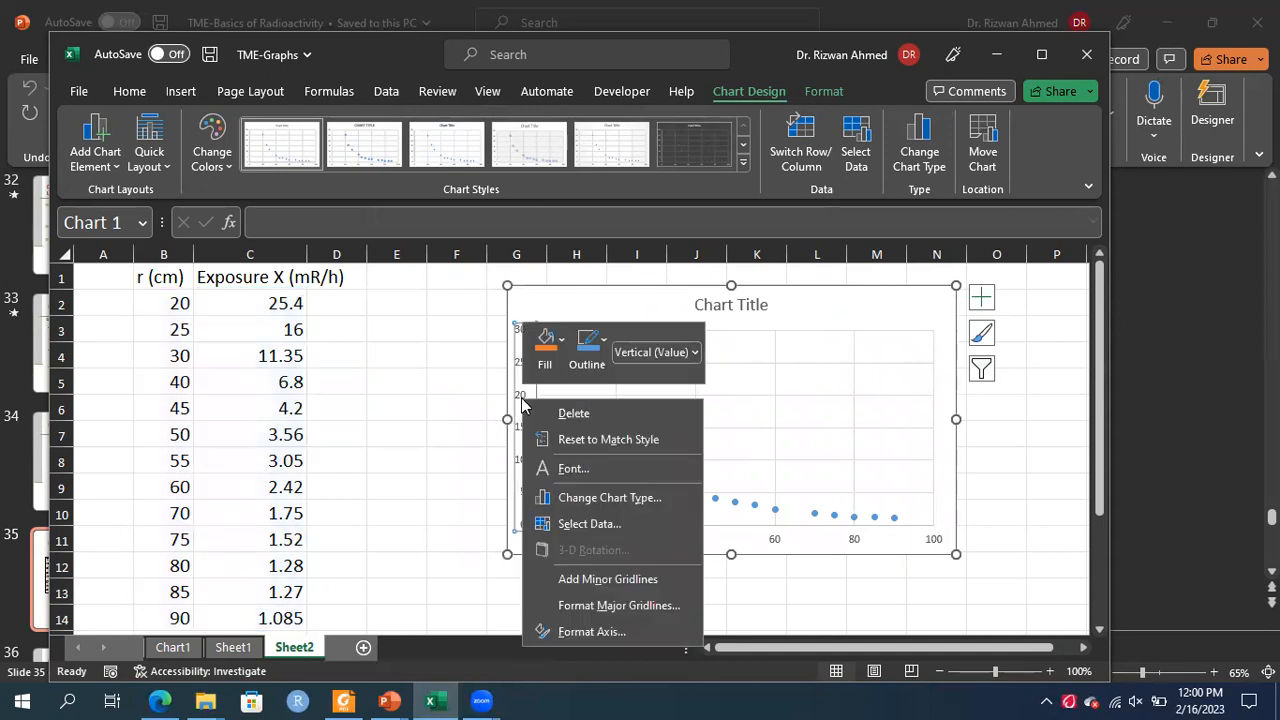
click(590, 632)
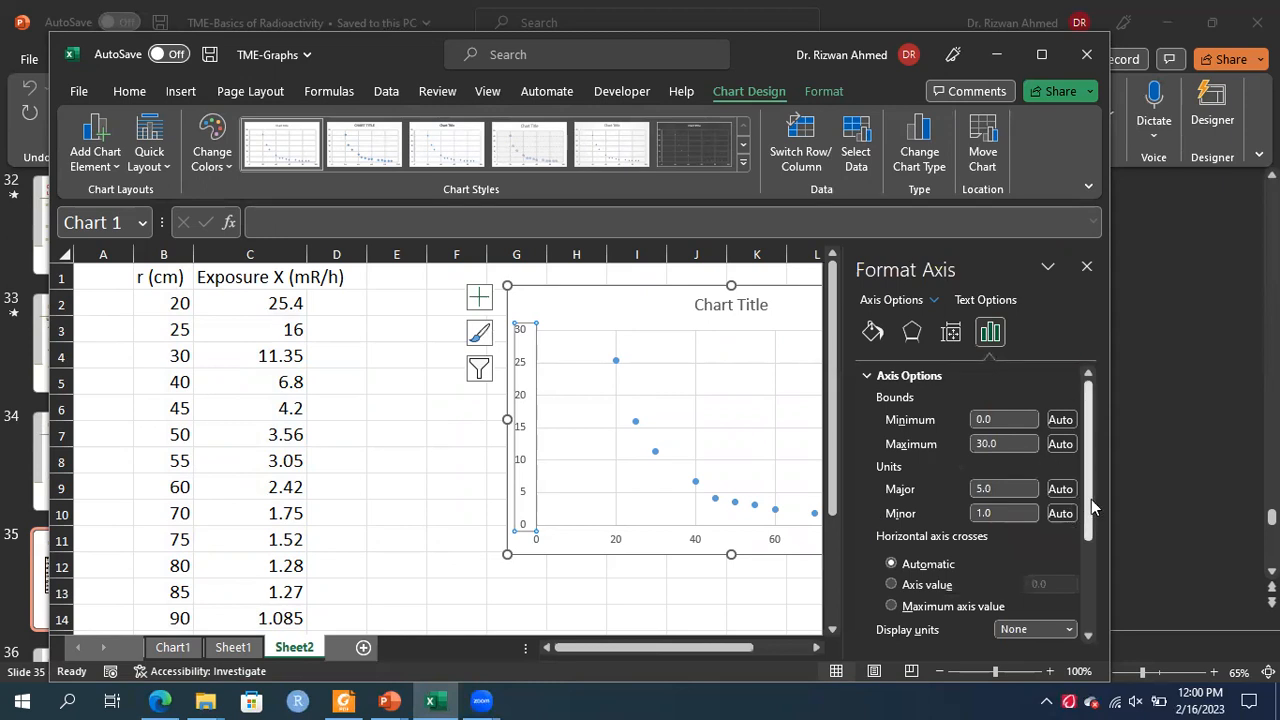
drag(1091, 499, 1081, 590)
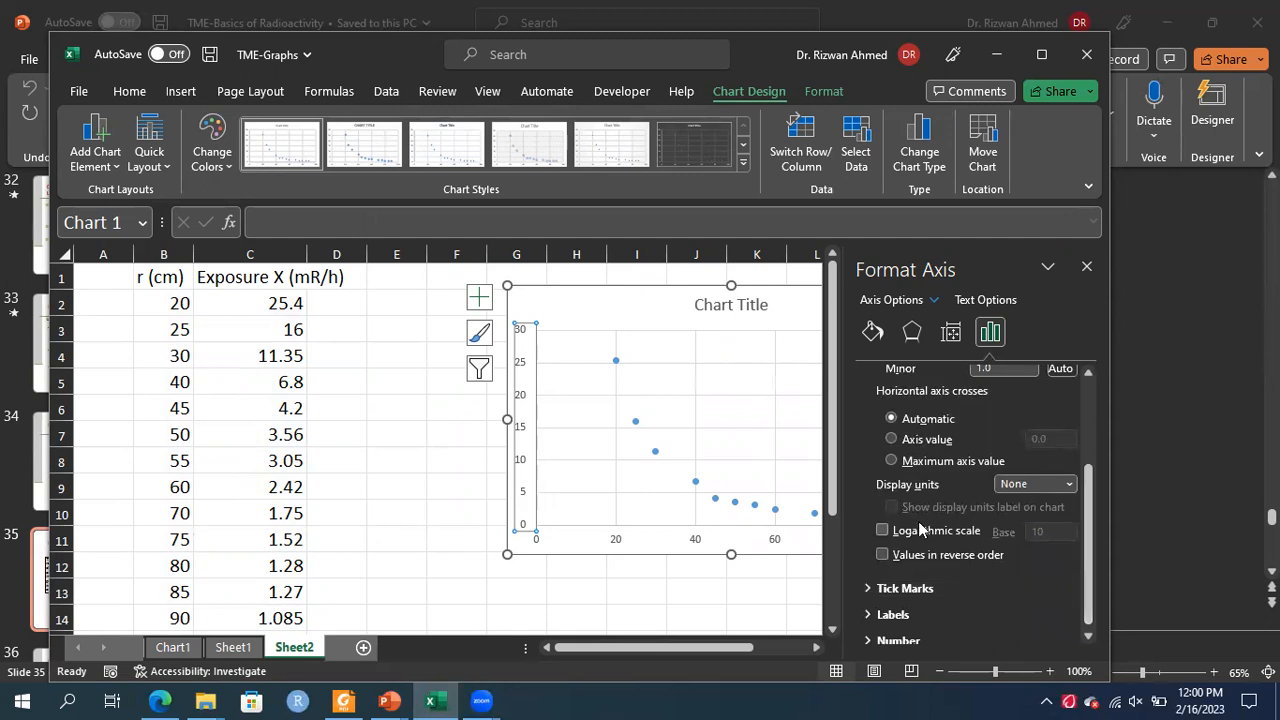
click(883, 532)
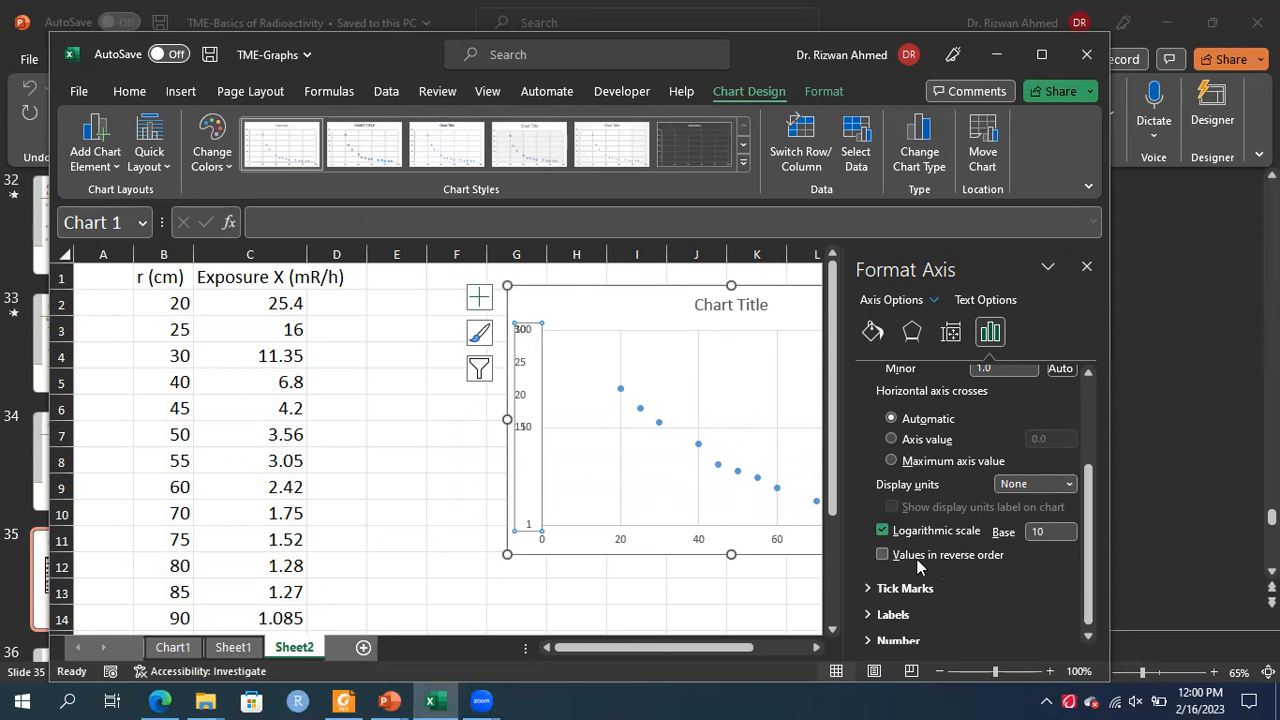
click(1089, 266)
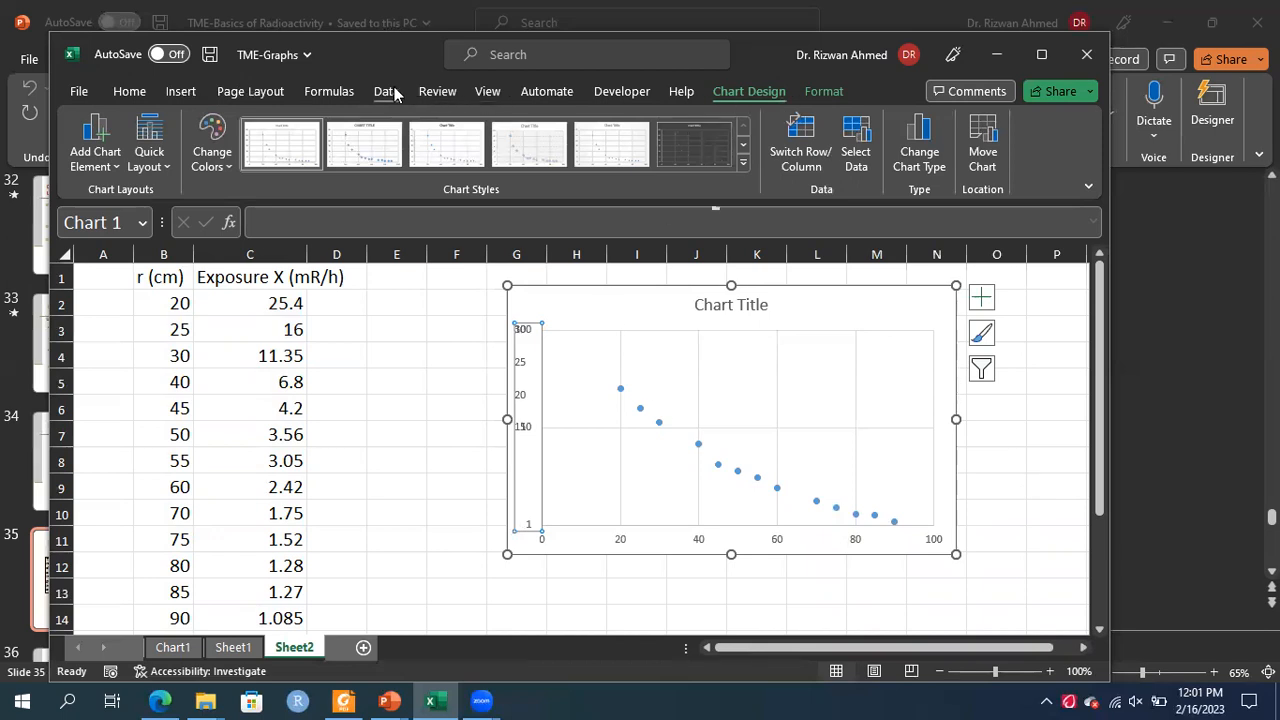
click(175, 91)
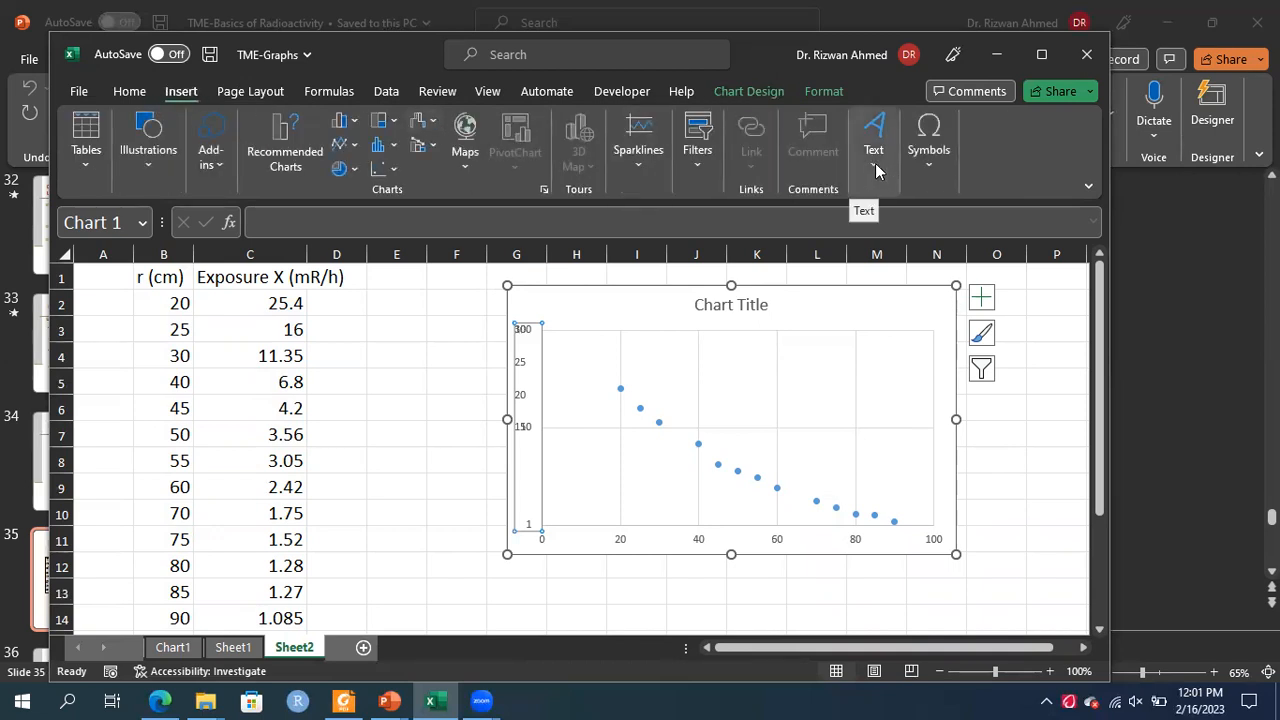
click(930, 160)
click(975, 224)
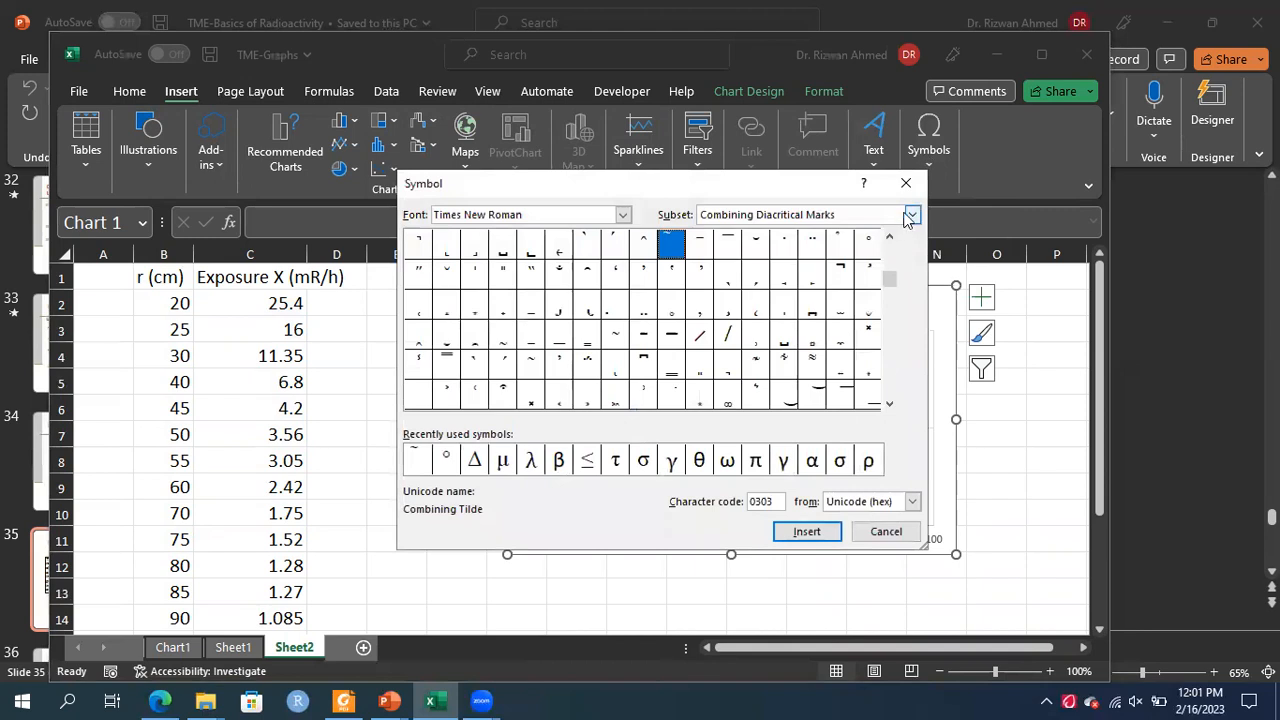
click(906, 185)
click(929, 175)
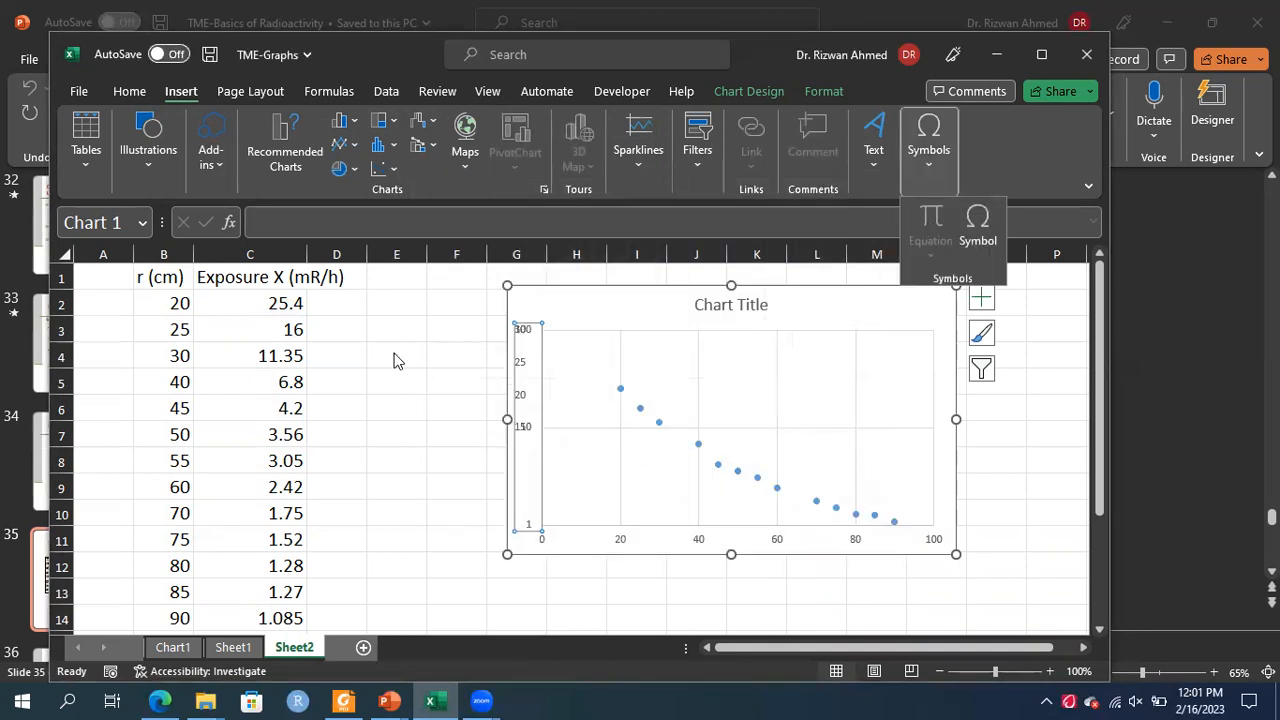
Insert a blank equation box and place it in column E beside the data table
click(393, 352)
click(393, 331)
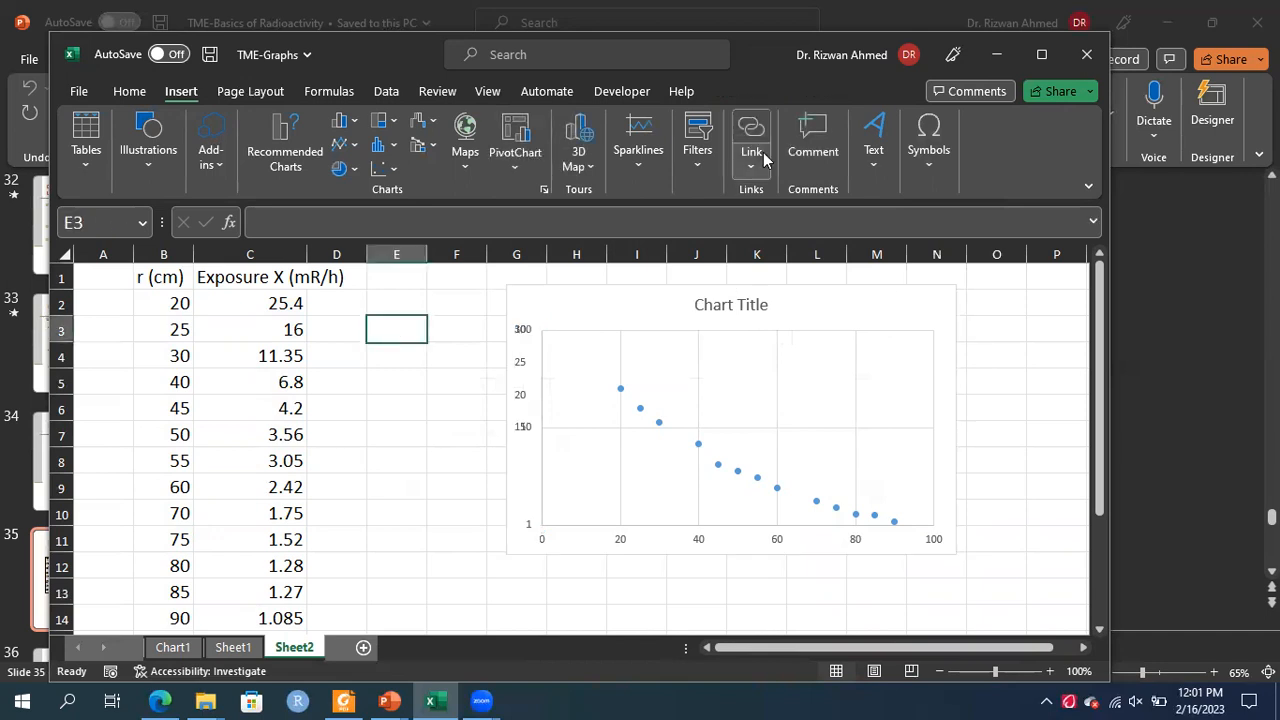
click(931, 166)
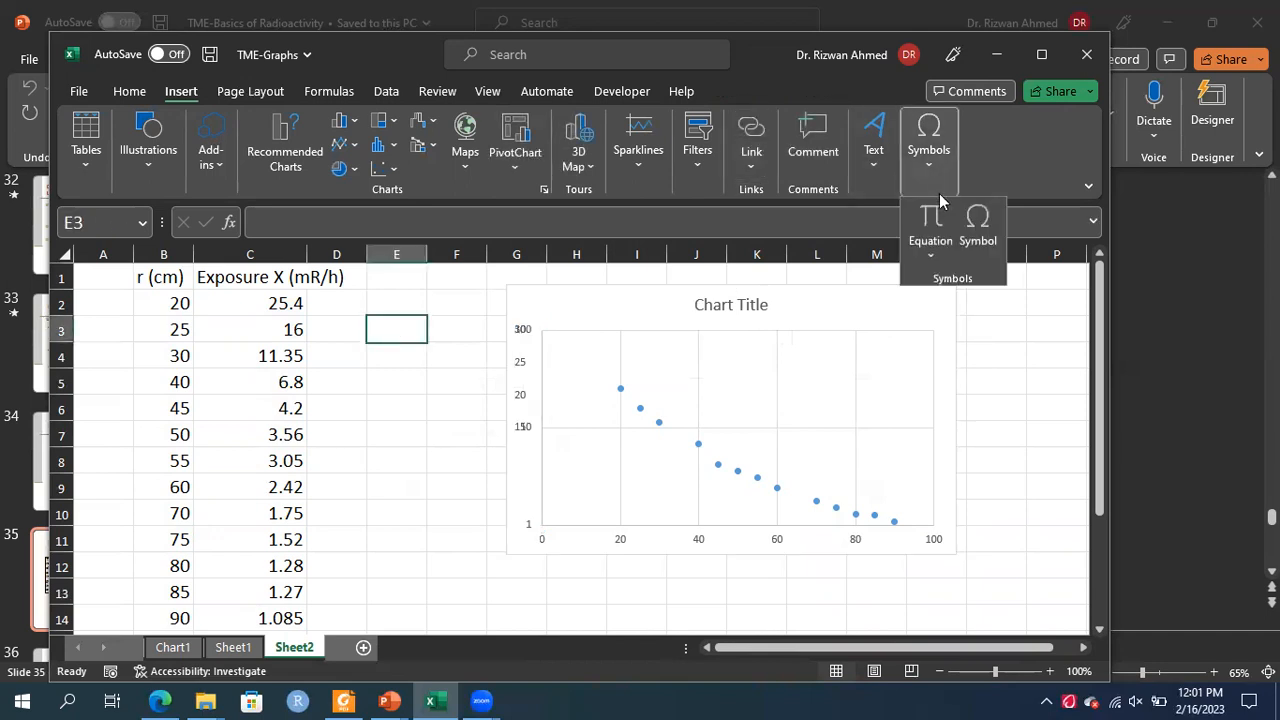
click(933, 222)
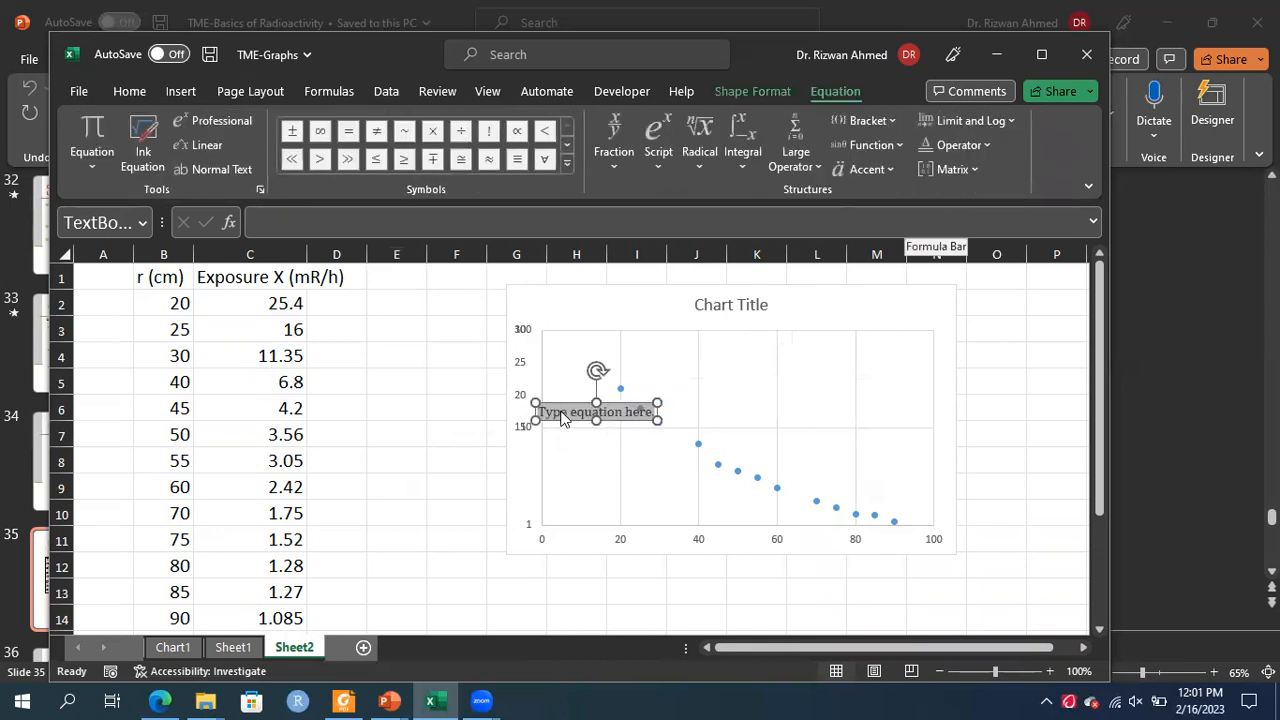
drag(567, 402, 402, 322)
click(387, 340)
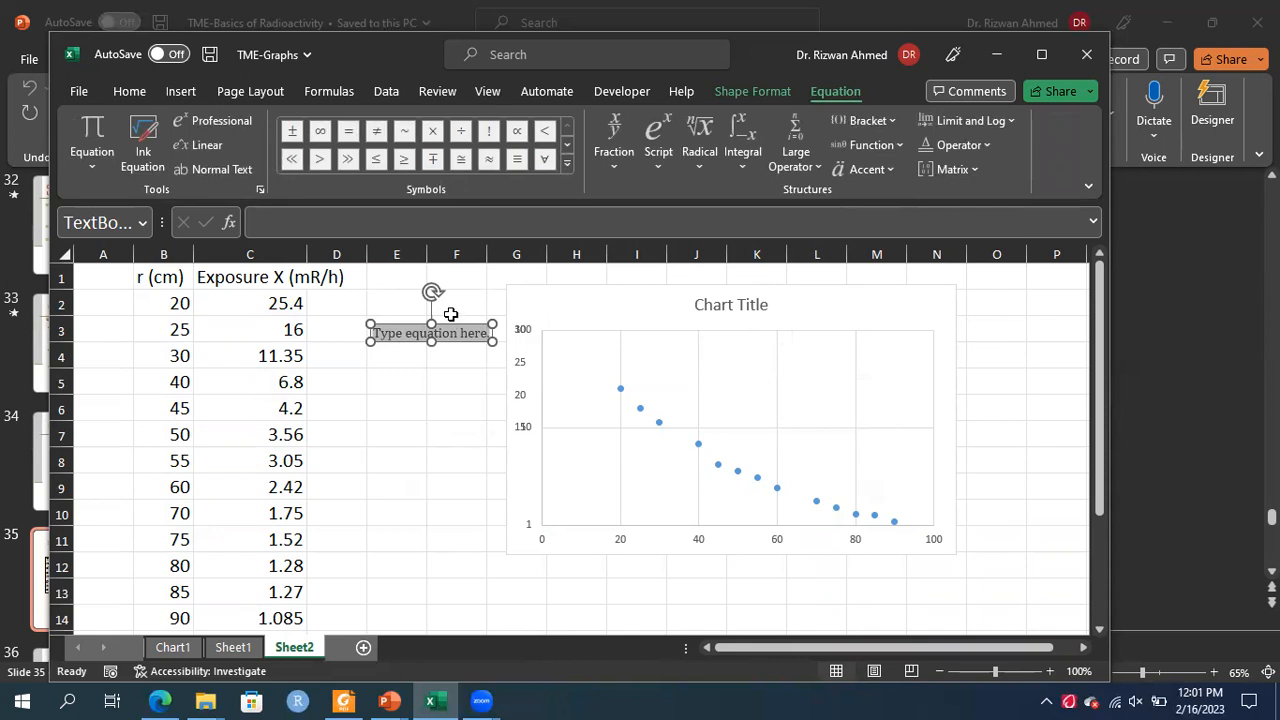
Write the equation y = ae^(bx) in the box, with bx as a superscript of e
text(y)
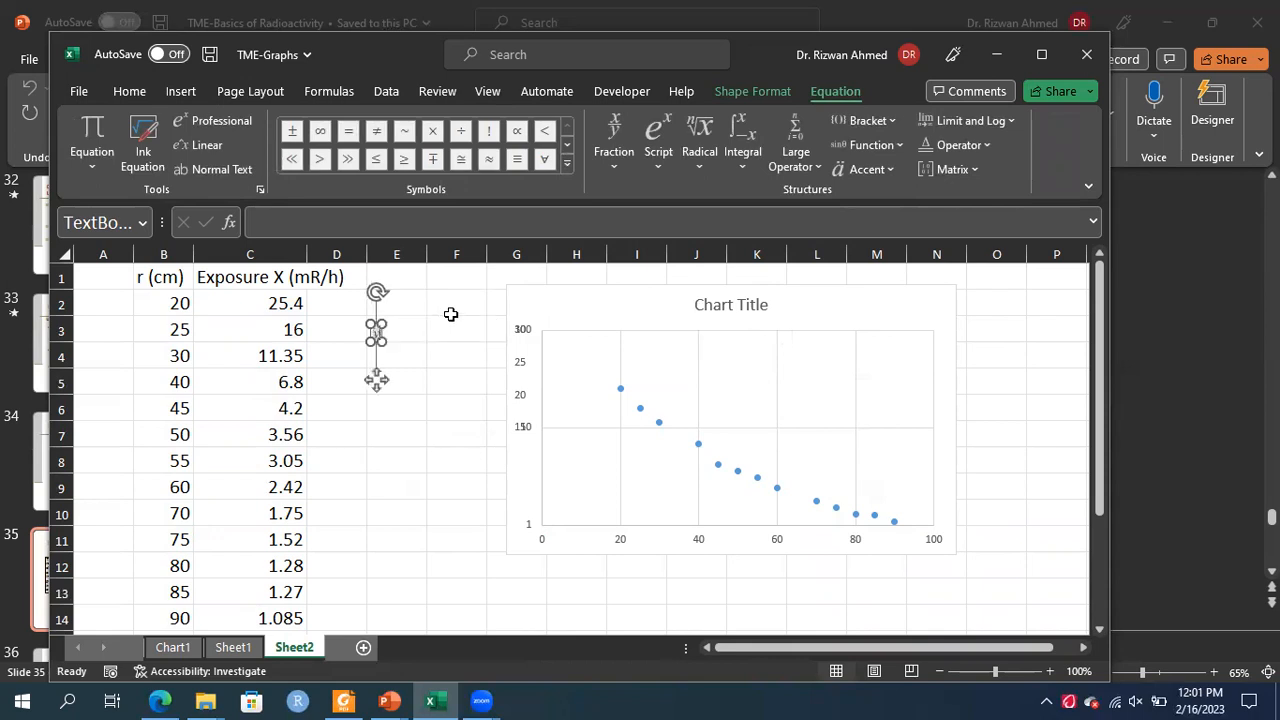
text(=a)
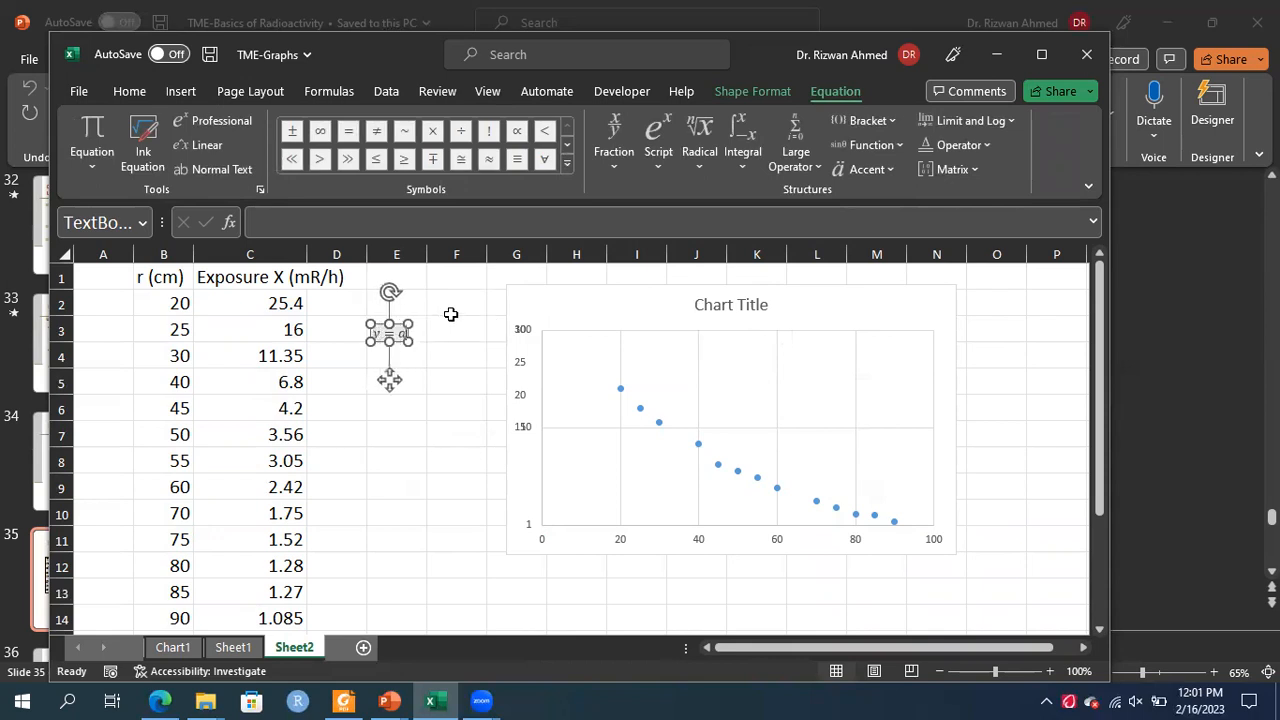
click(656, 163)
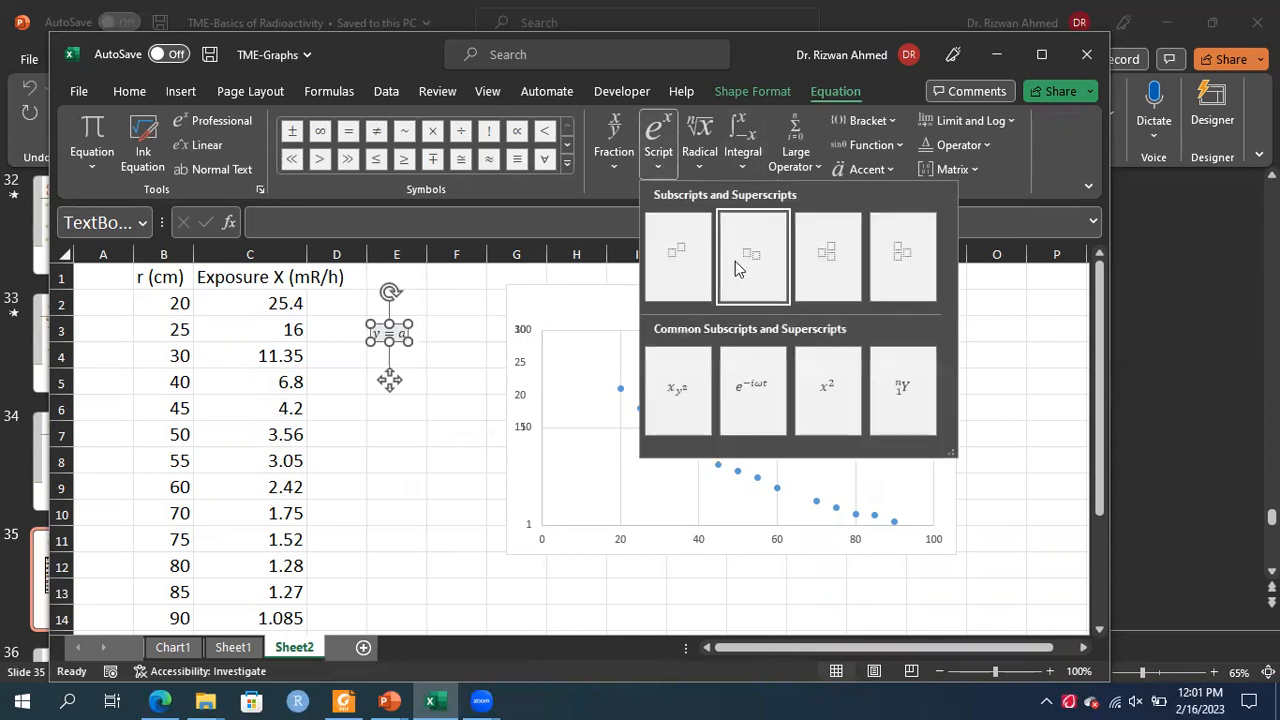
click(695, 256)
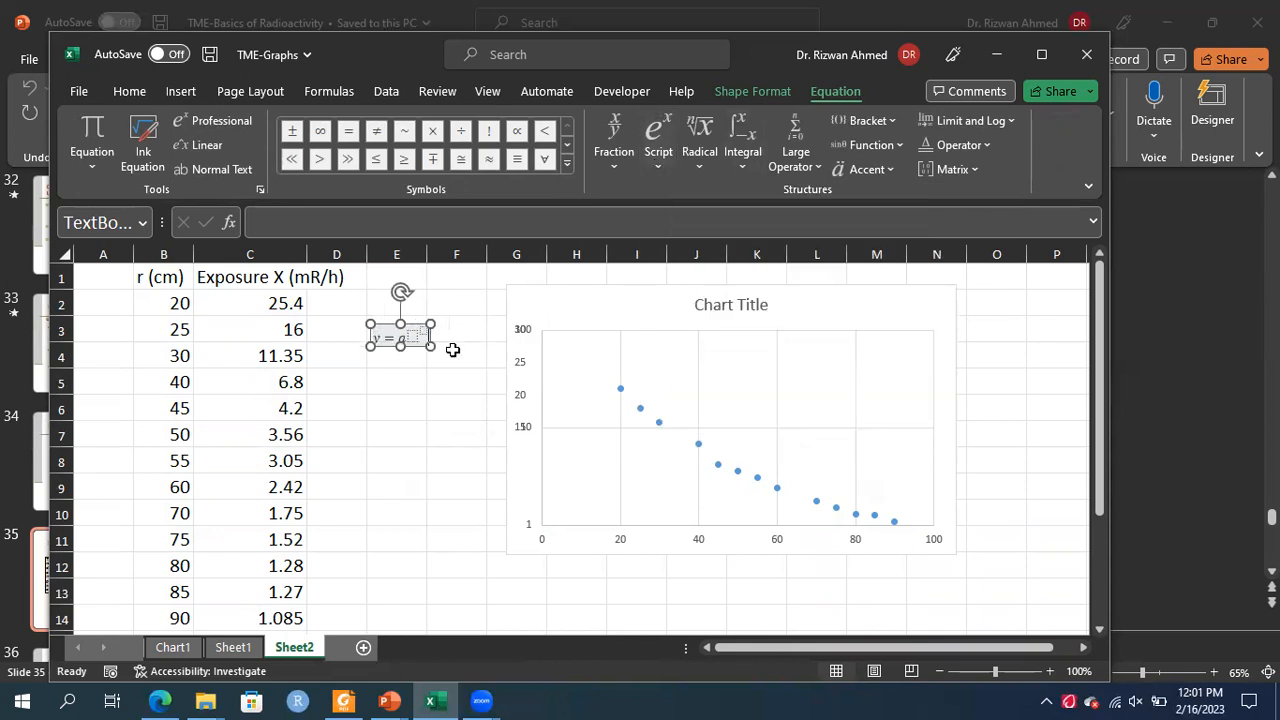
click(415, 337)
text(e)
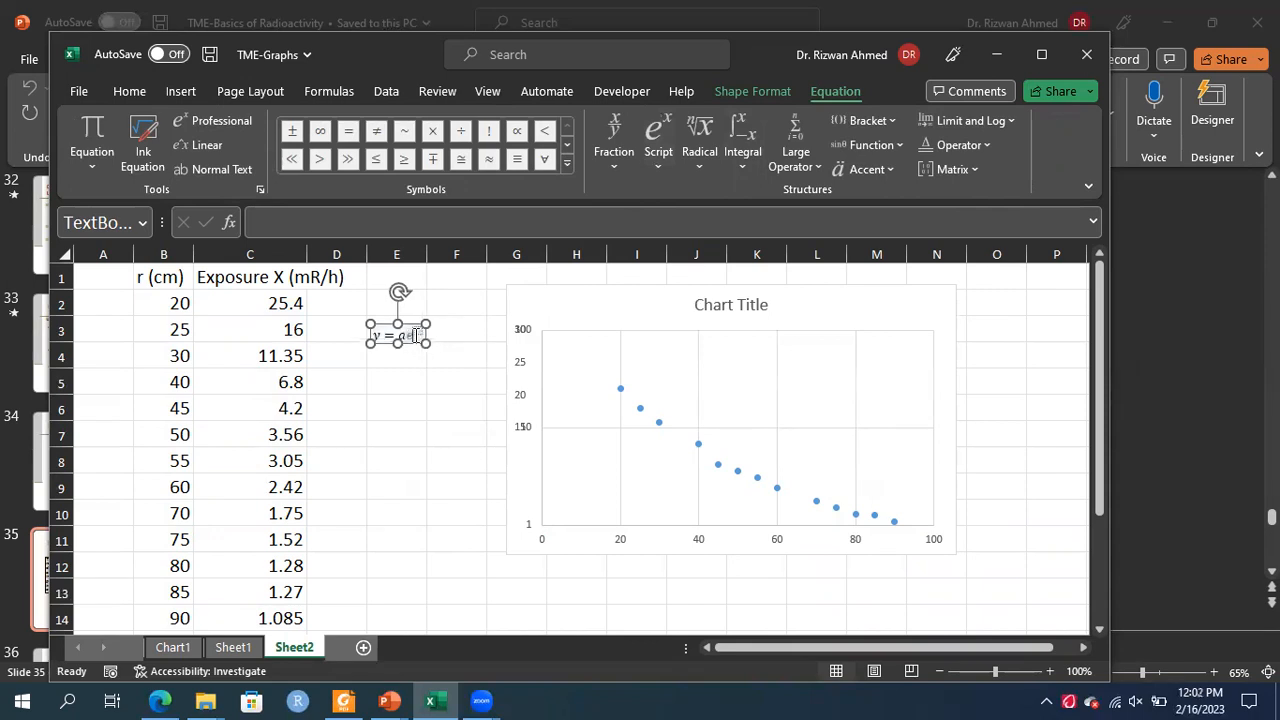
click(420, 336)
text(bx)
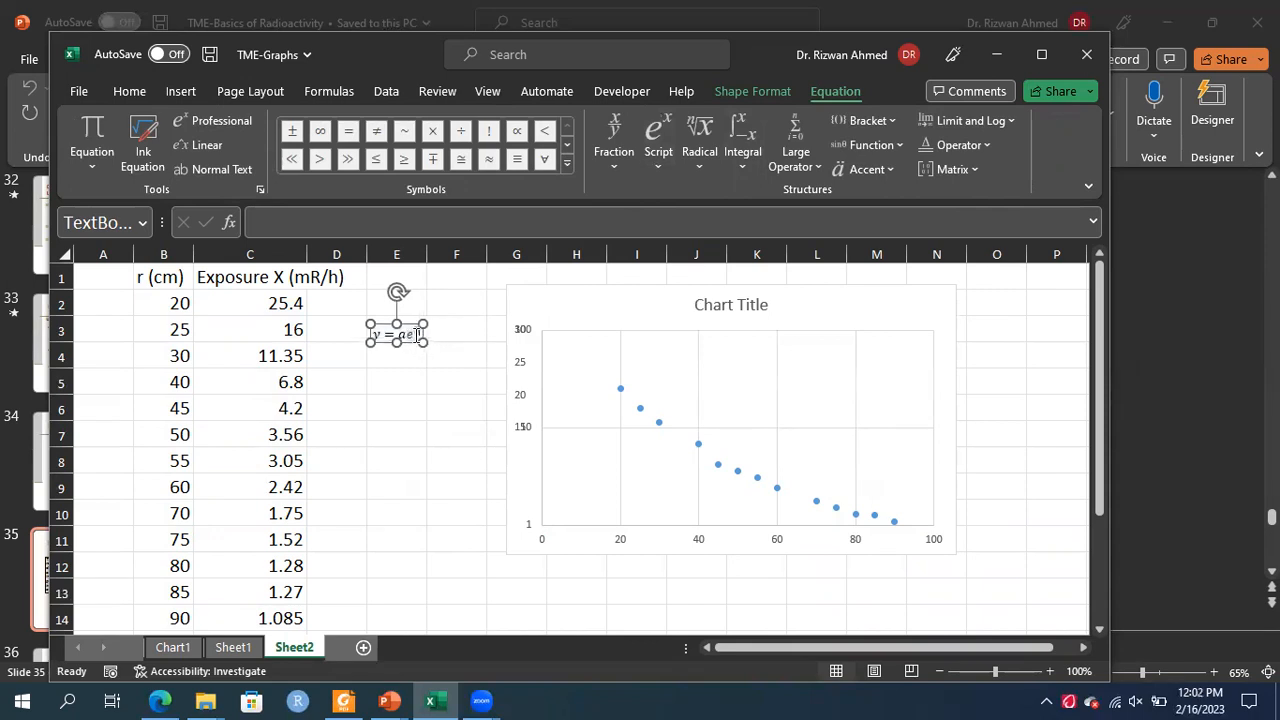
click(443, 434)
click(395, 325)
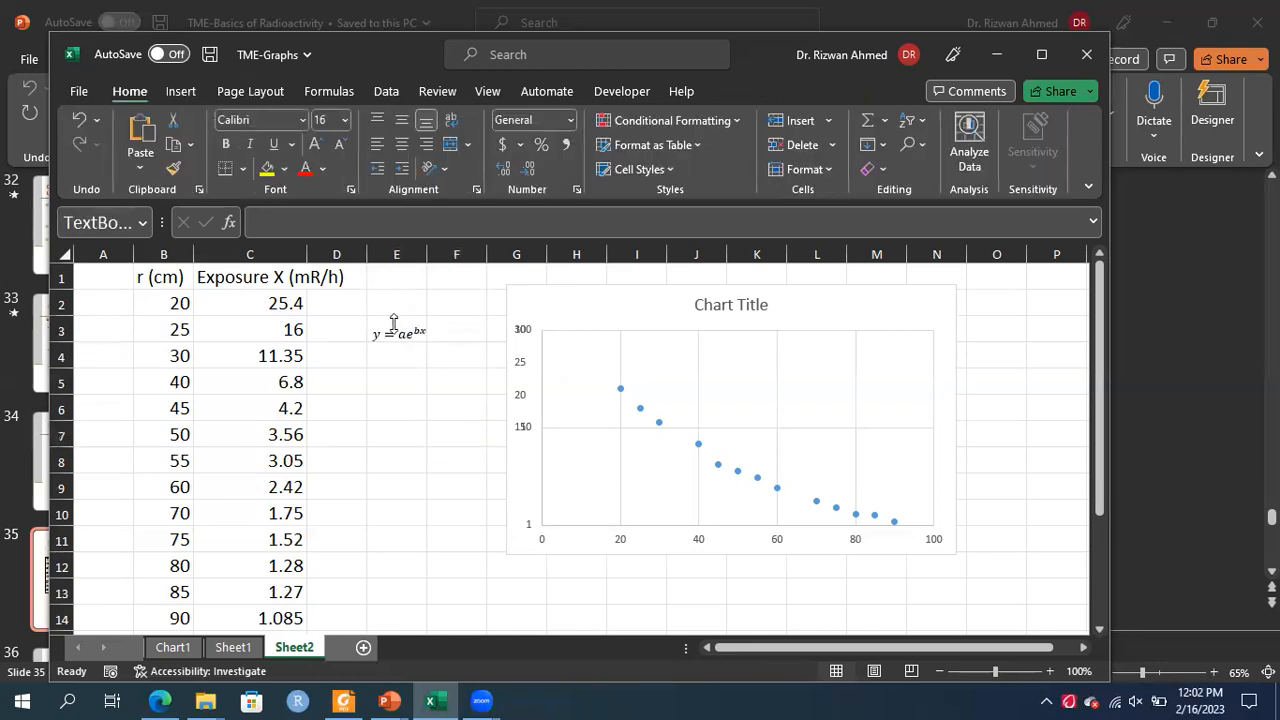
Enlarge the equation y = ae^(bx) to font size 20
click(387, 325)
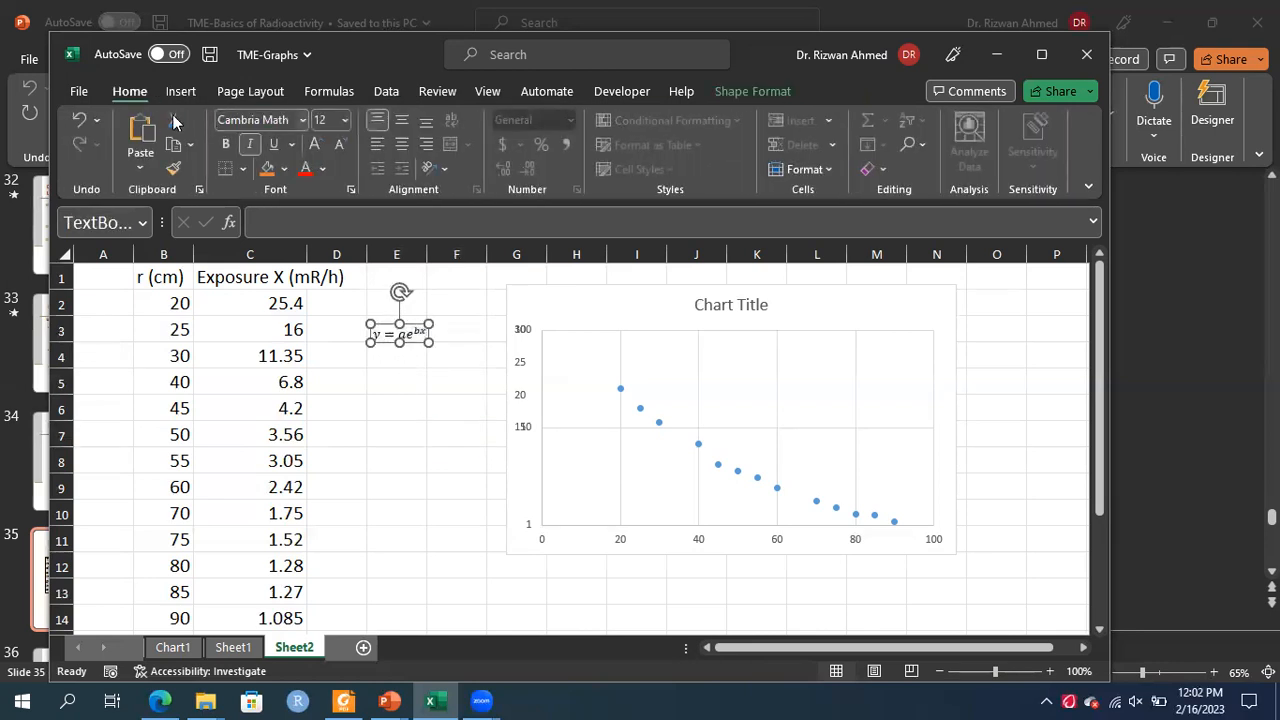
click(343, 120)
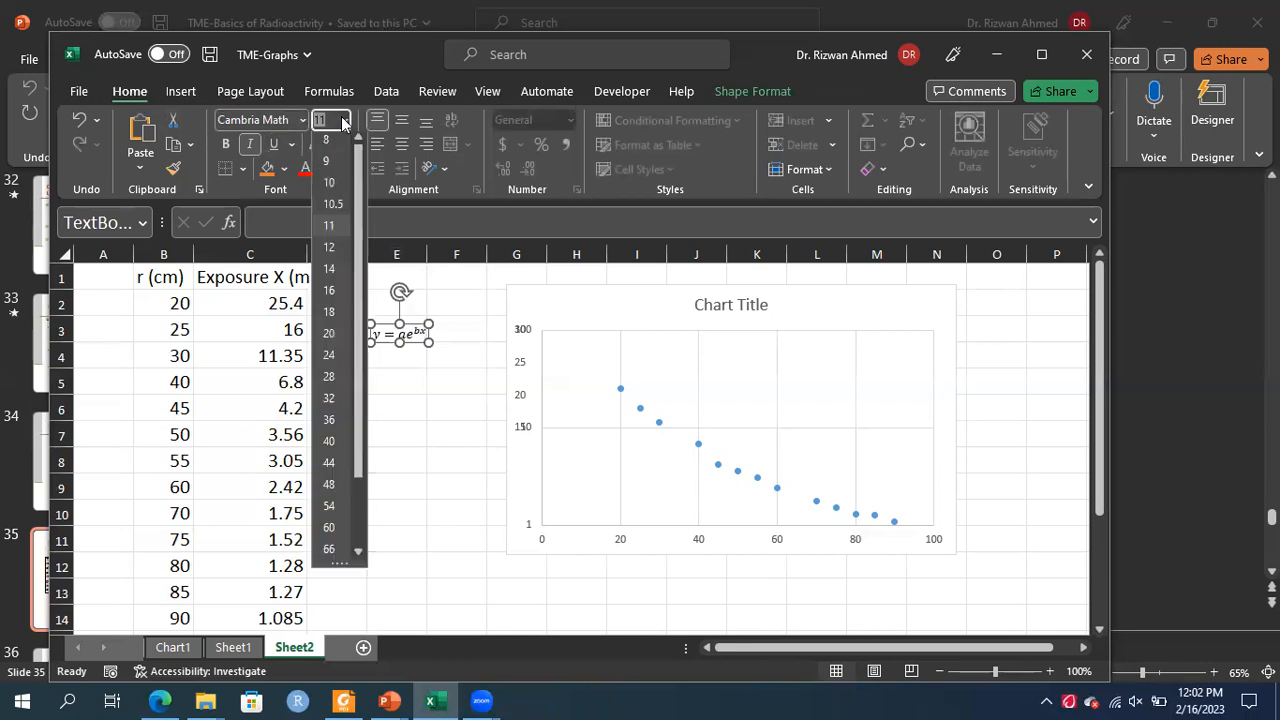
click(329, 338)
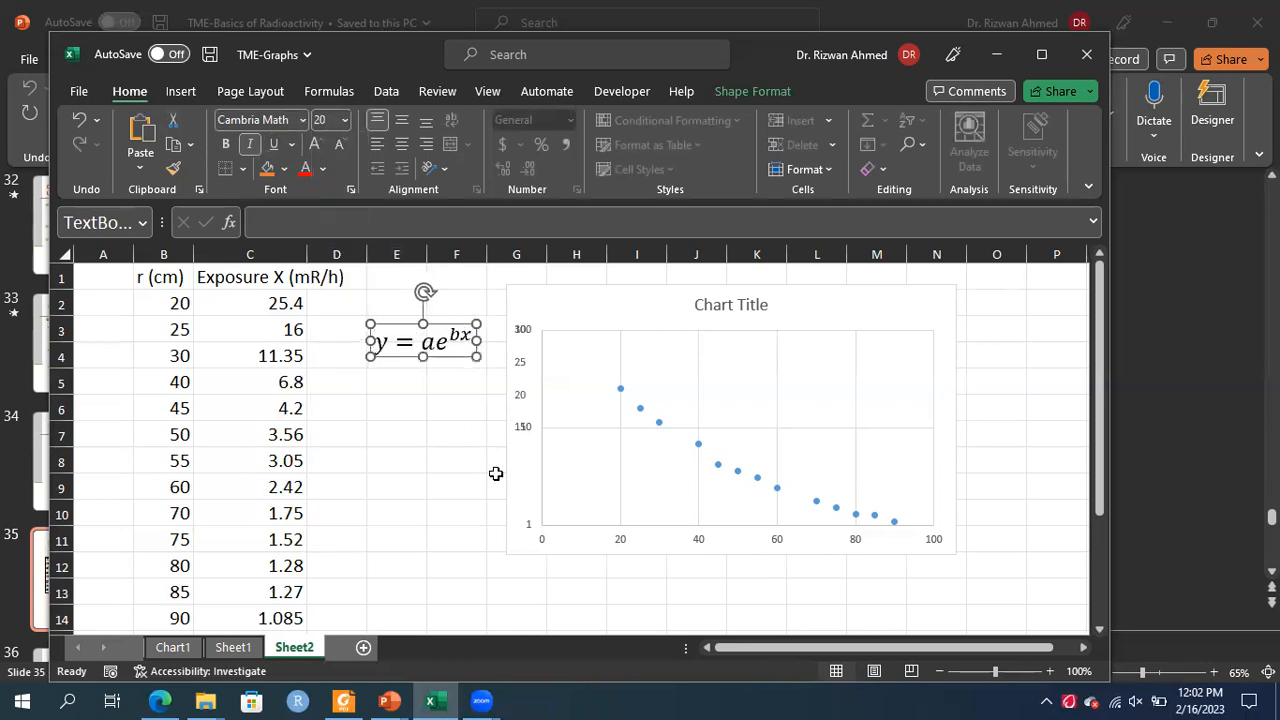
click(546, 597)
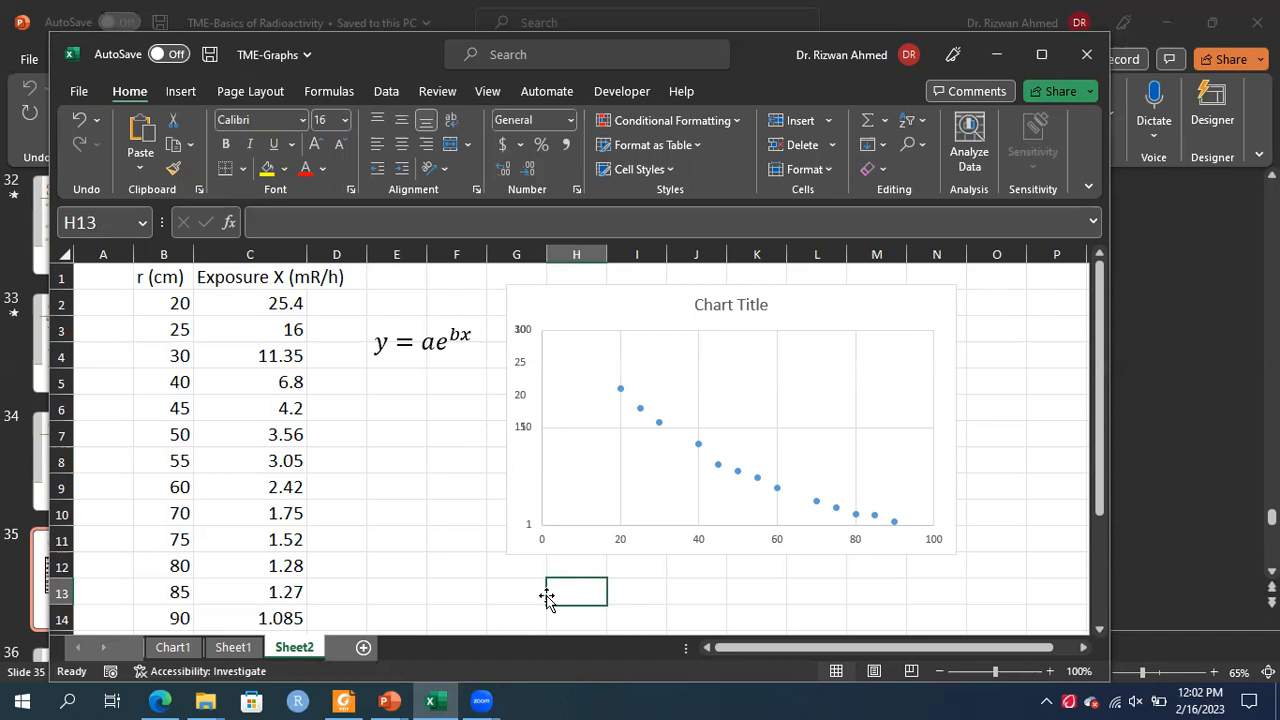
Switch the chart's horizontal axis to a logarithmic scale and close the formatting pane
click(1020, 534)
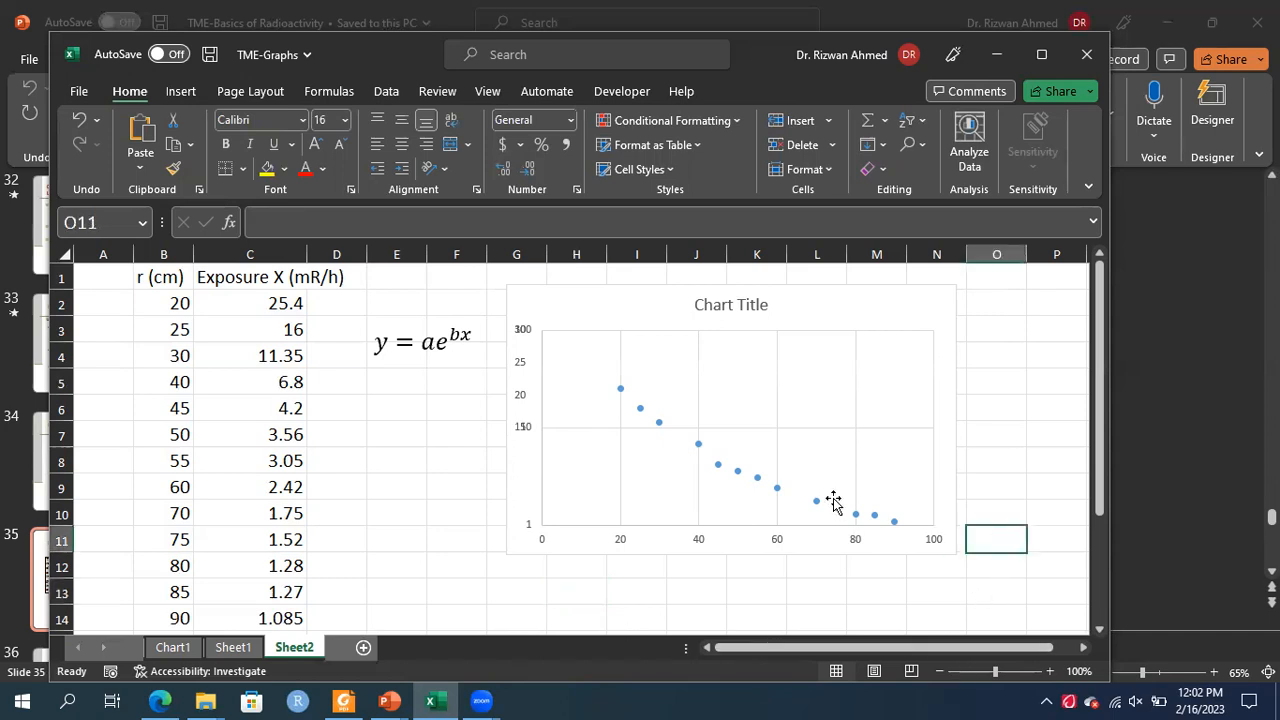
click(737, 473)
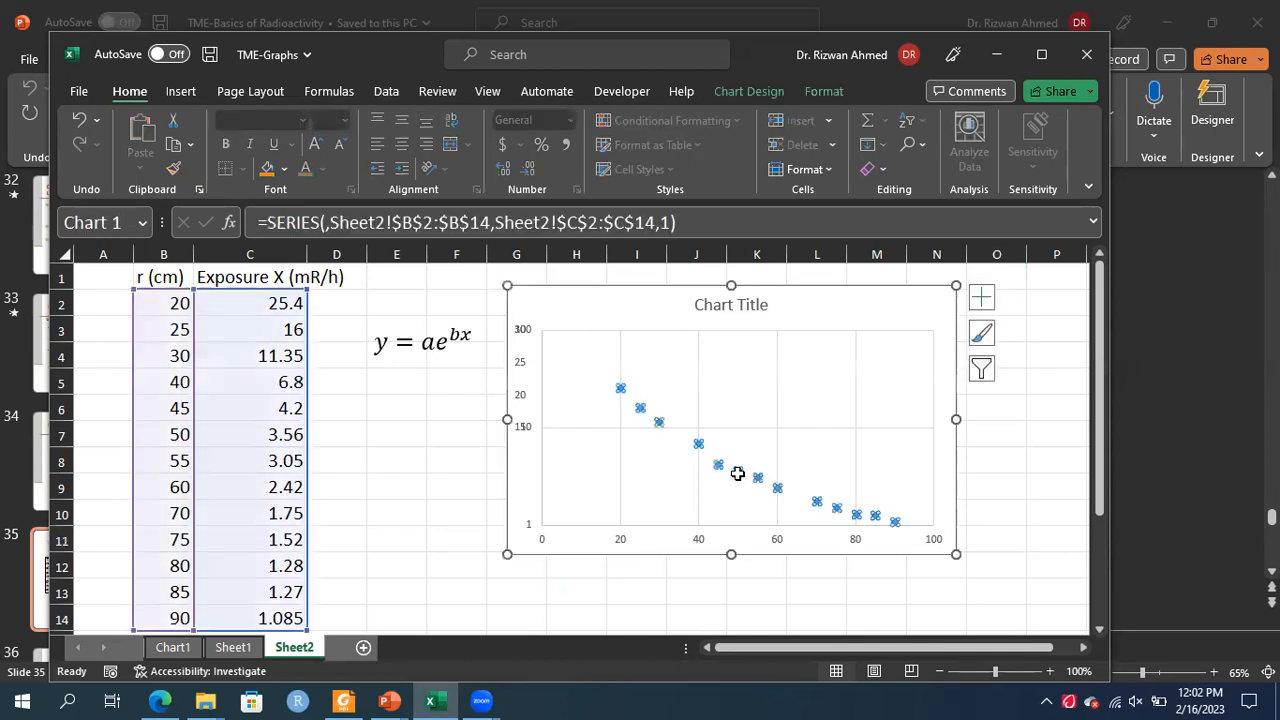
click(699, 541)
right_click(699, 541)
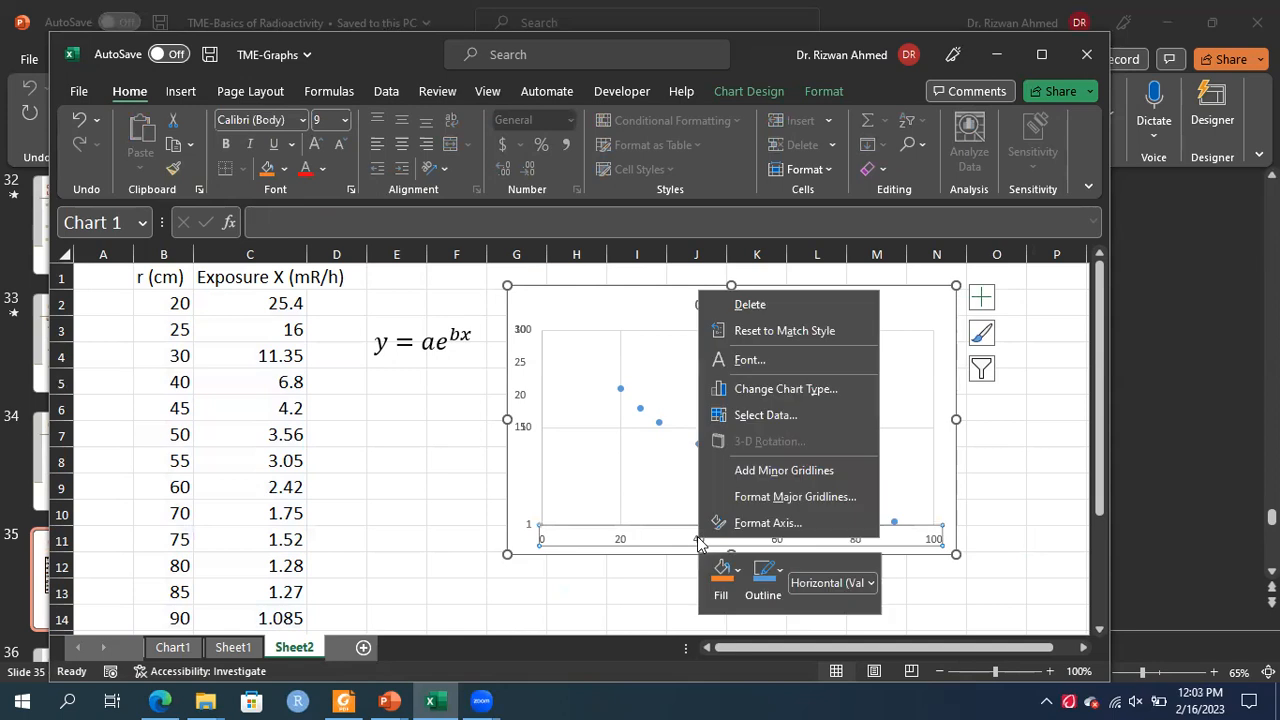
click(750, 530)
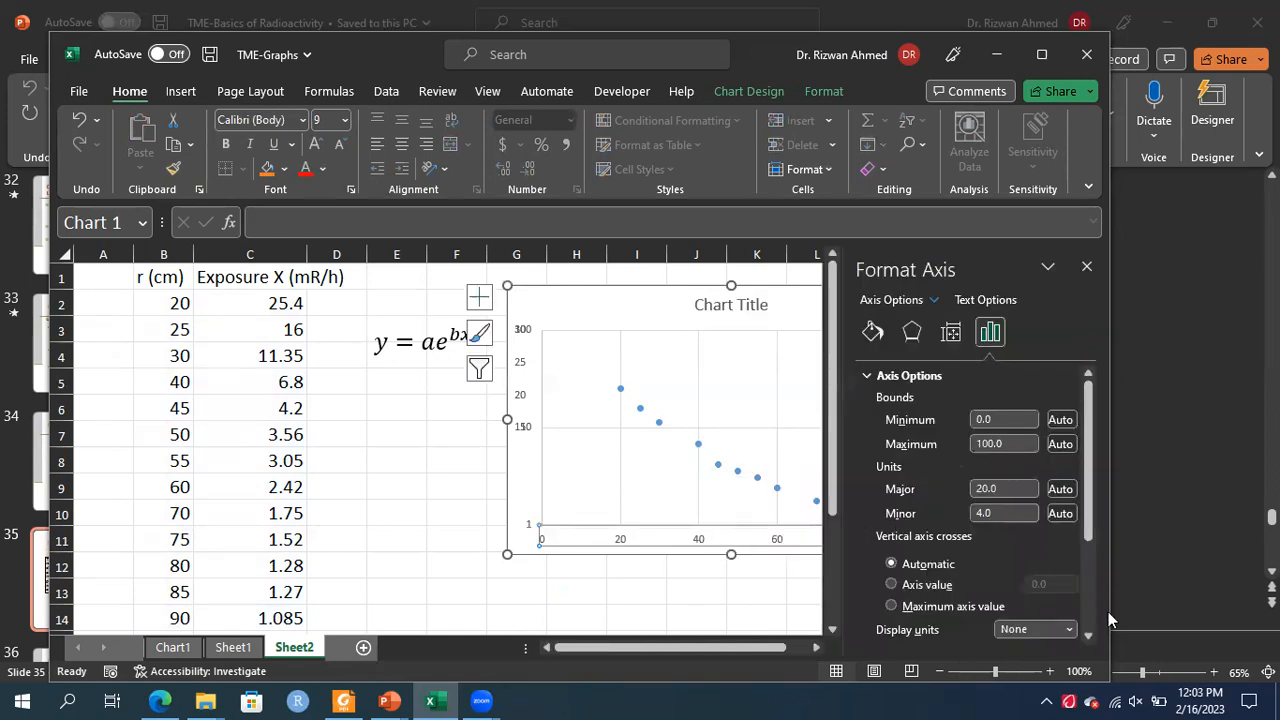
click(1088, 636)
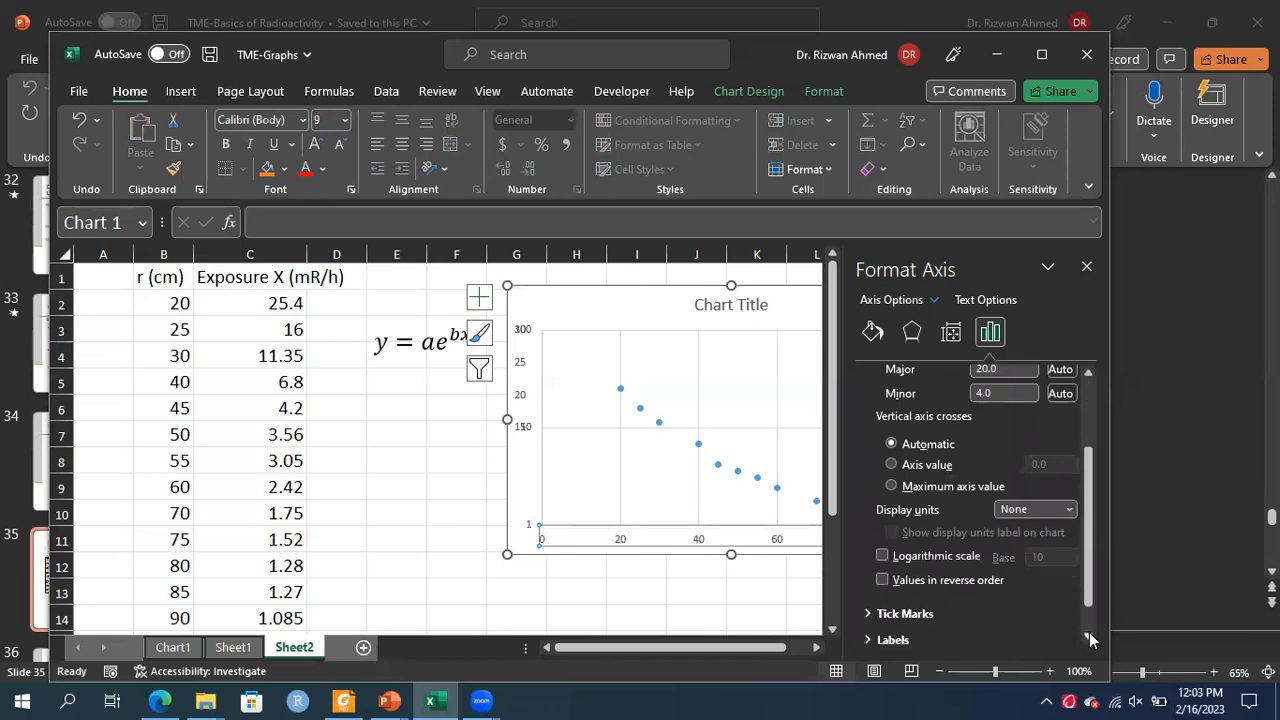
click(883, 540)
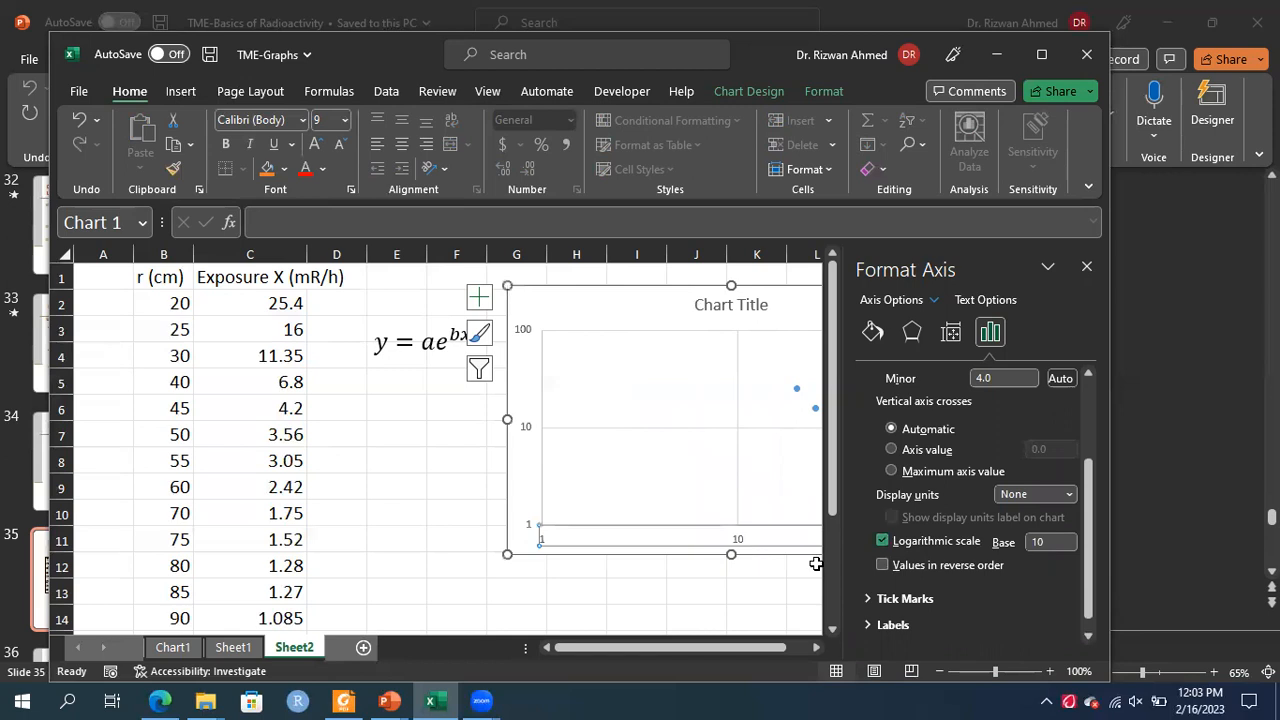
click(775, 586)
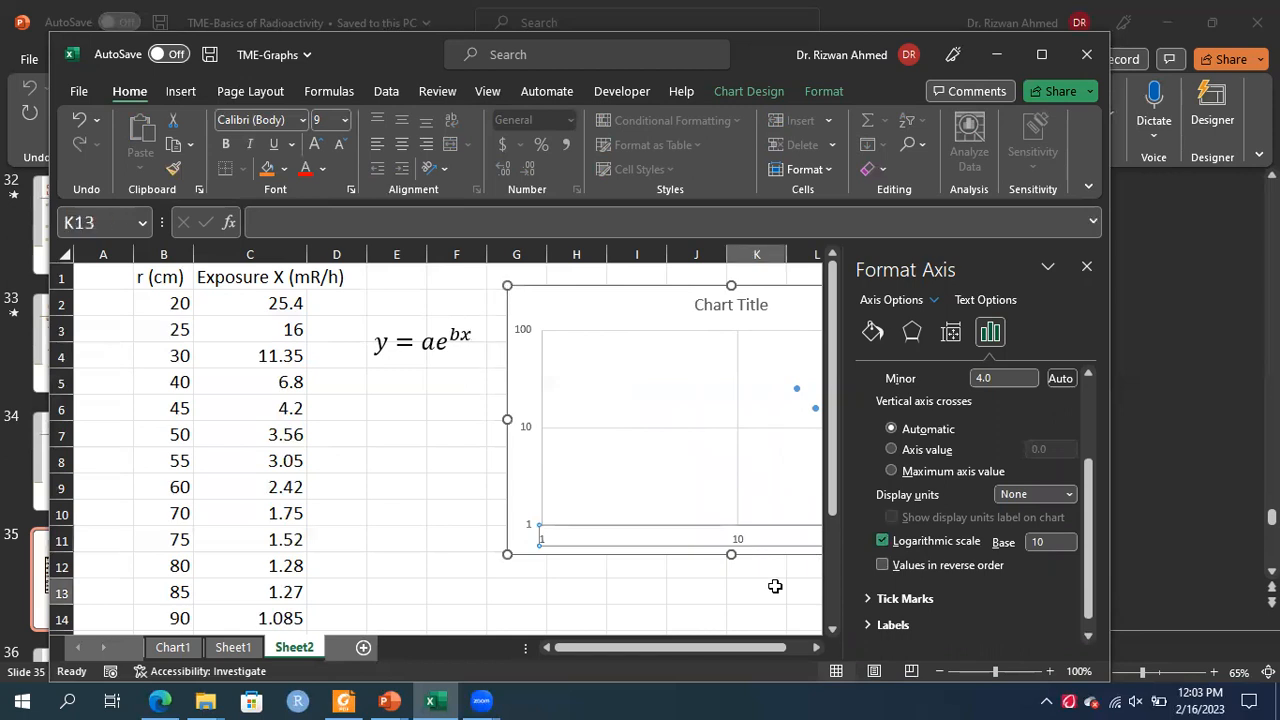
click(1087, 268)
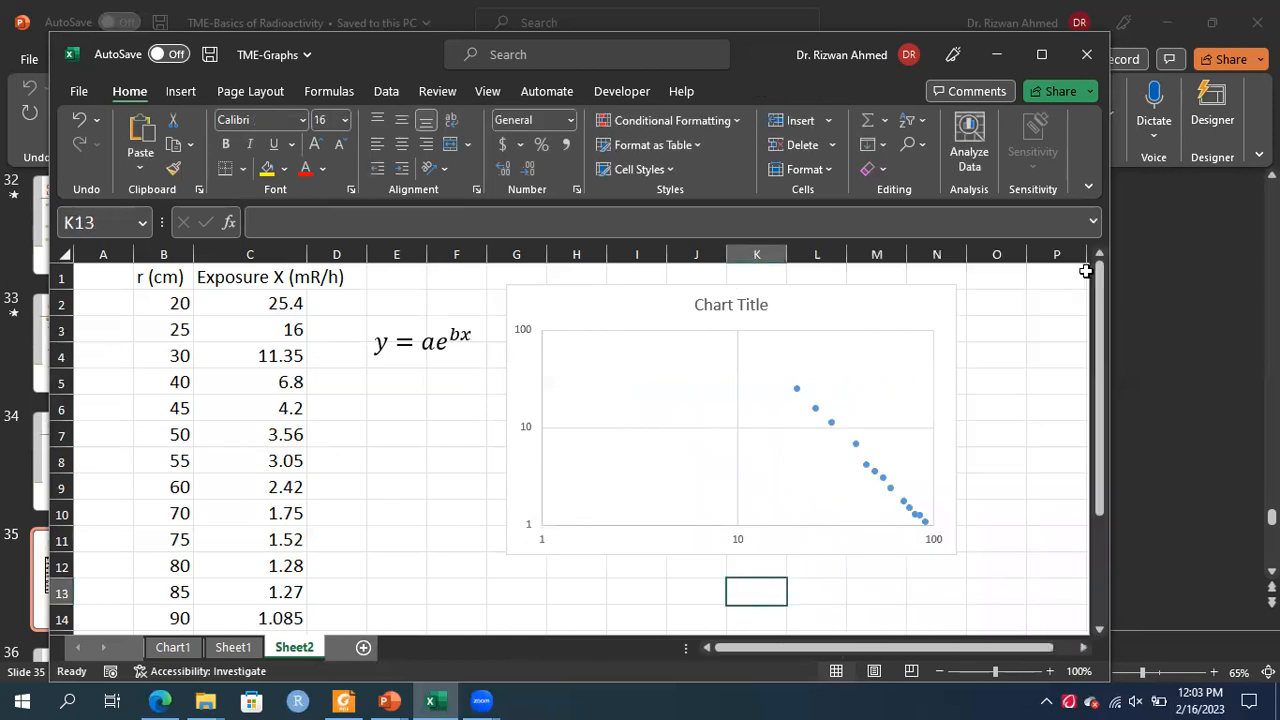
click(1009, 467)
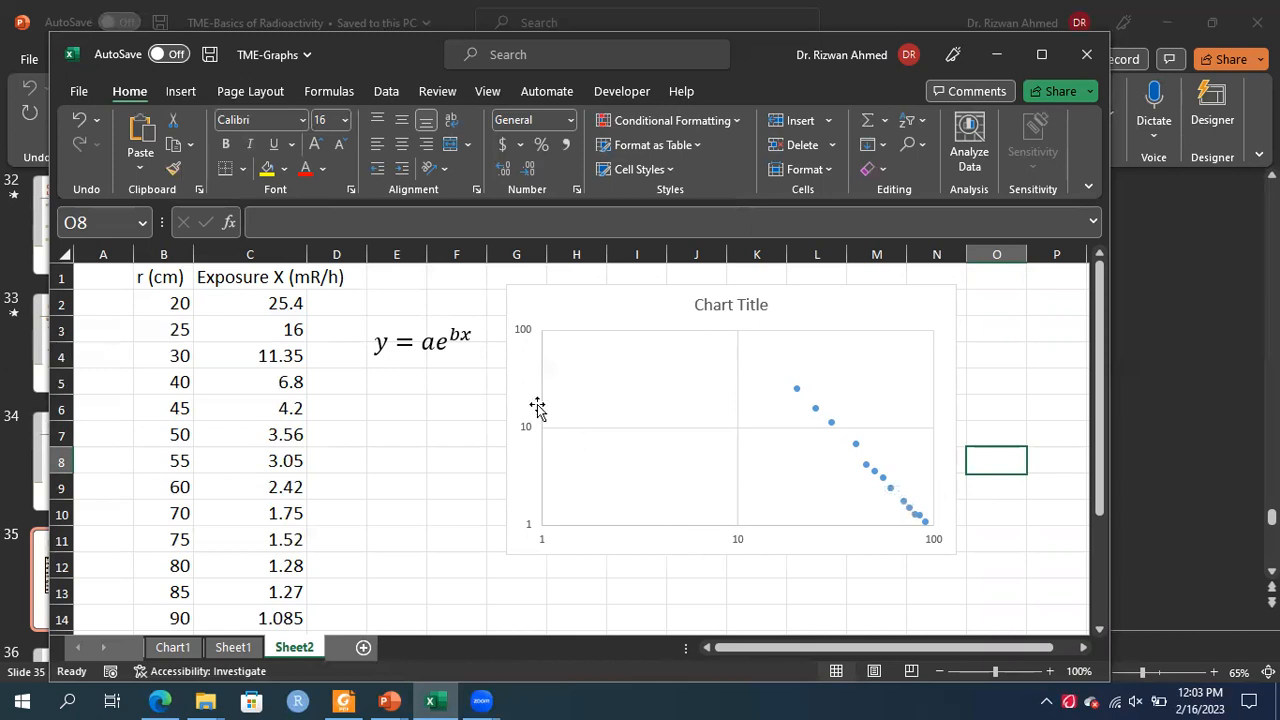
Duplicate the equation box, pasting the copy in column E around row 9
click(568, 450)
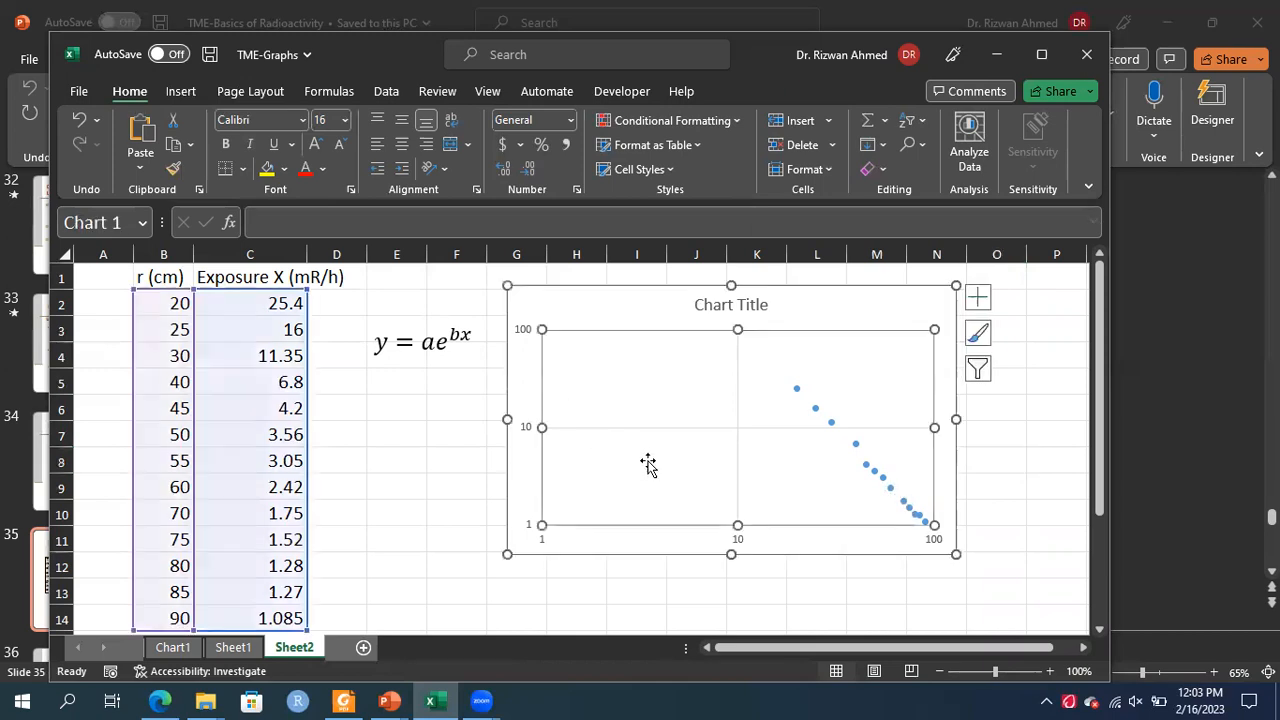
click(434, 445)
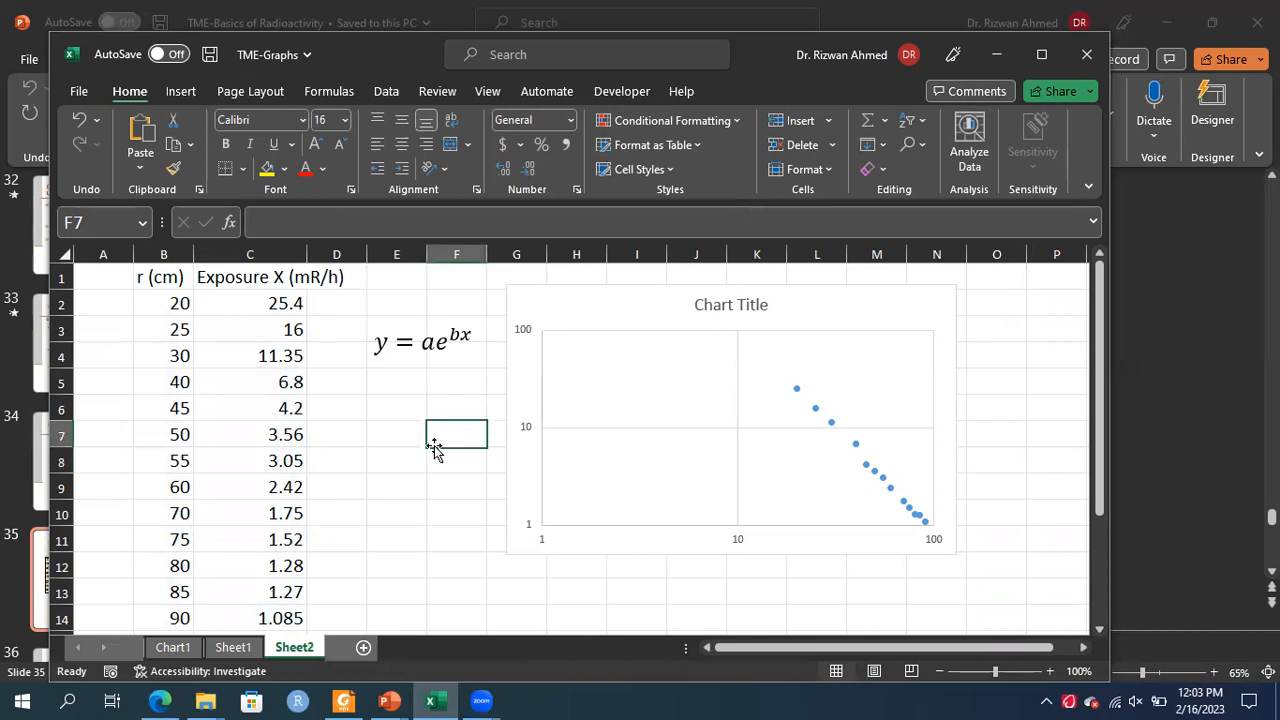
click(427, 341)
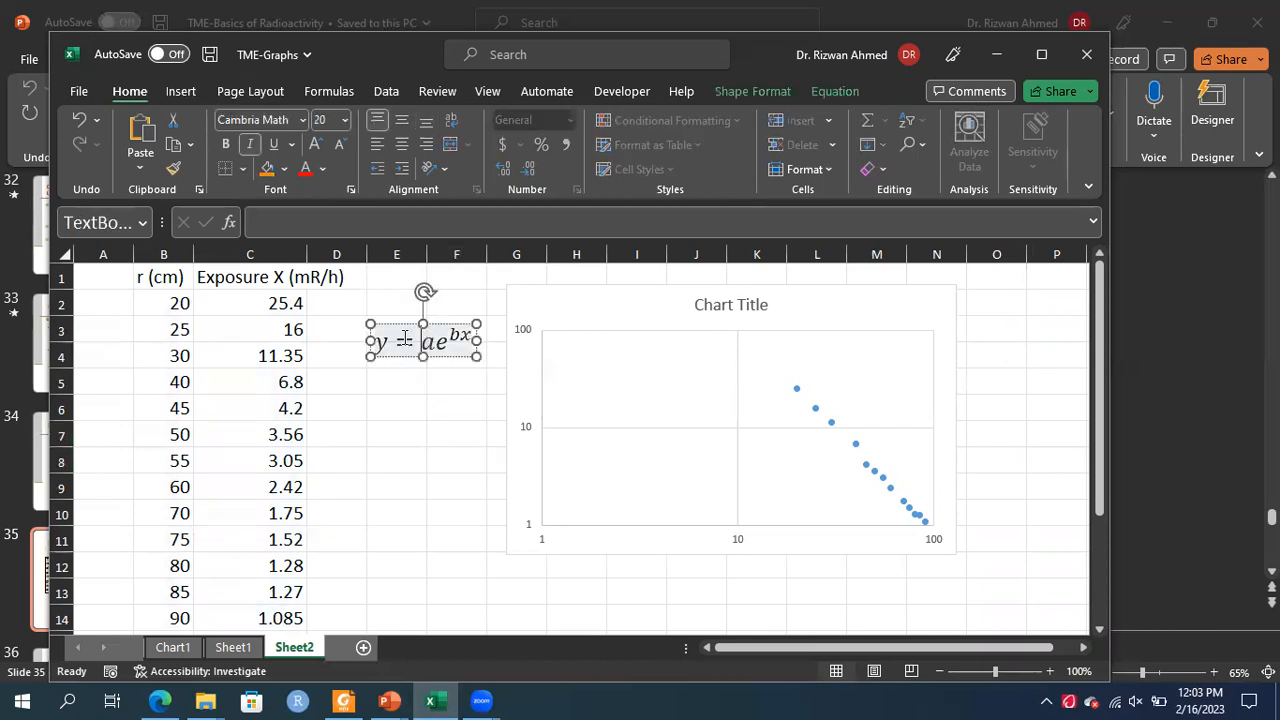
click(400, 322)
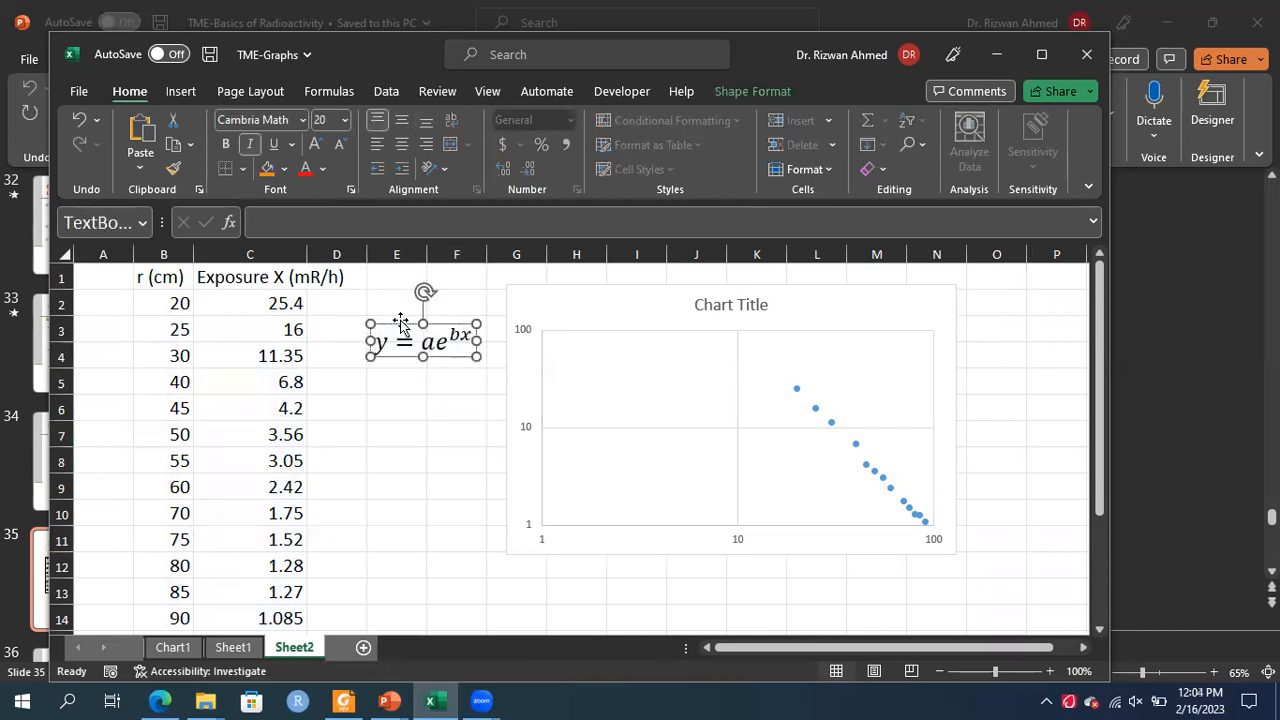
click(417, 492)
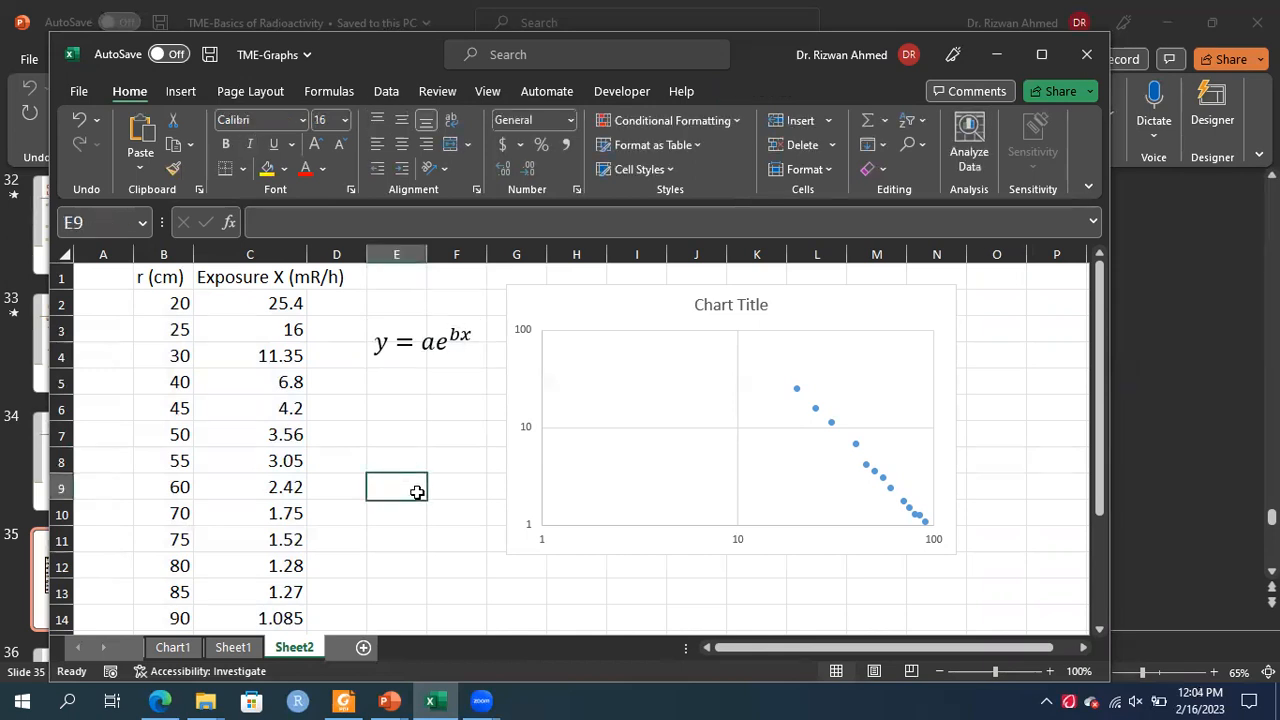
key(ctrl+v)
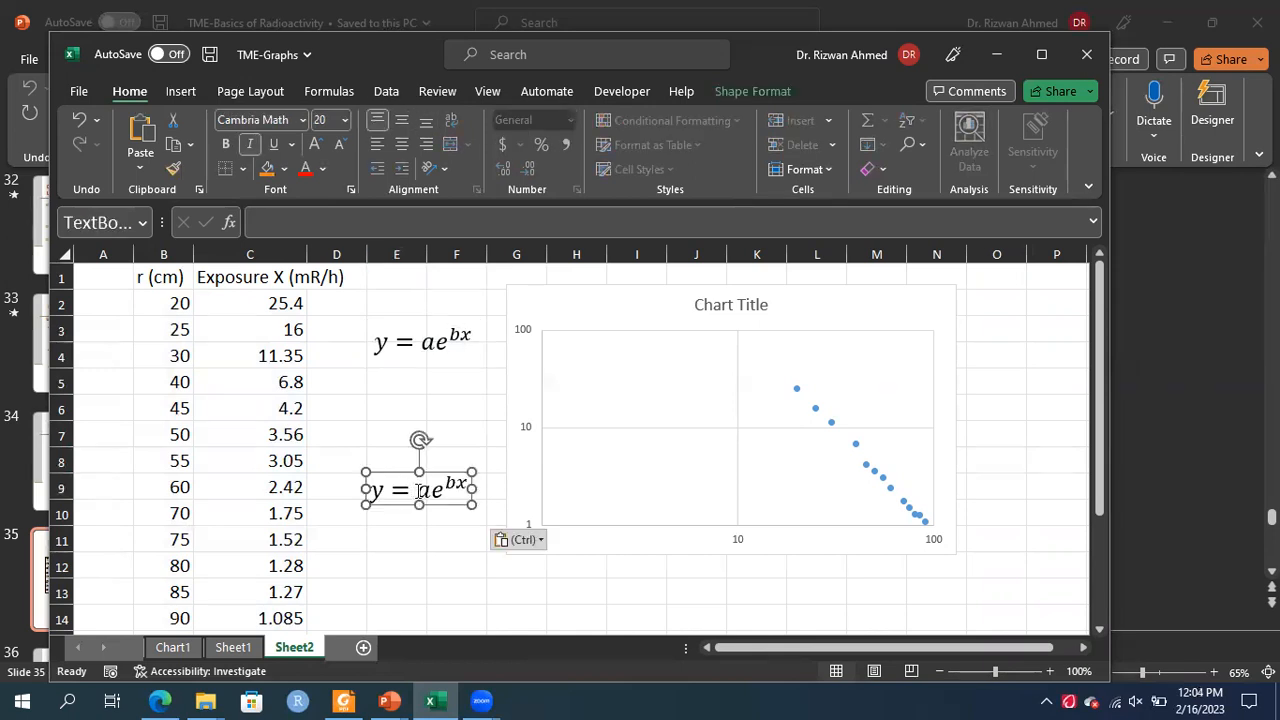
Edit the copied equation so it reads y = ax^b
click(430, 490)
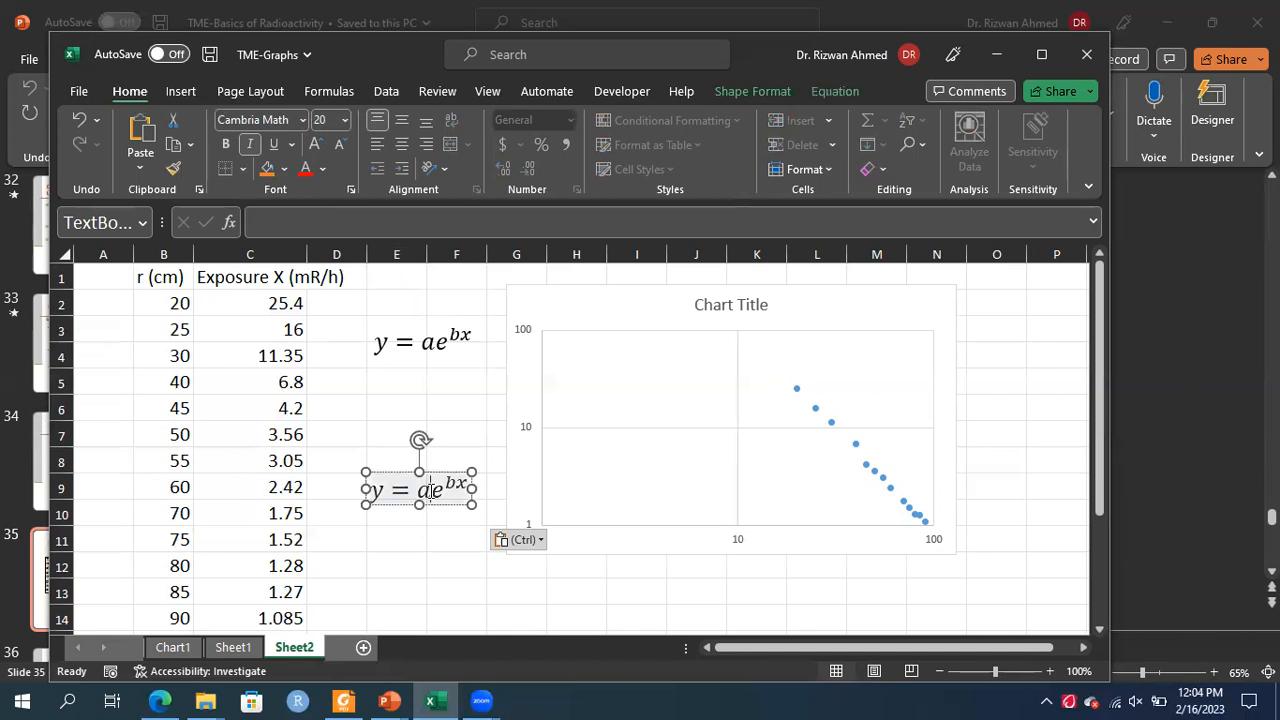
double_click(431, 491)
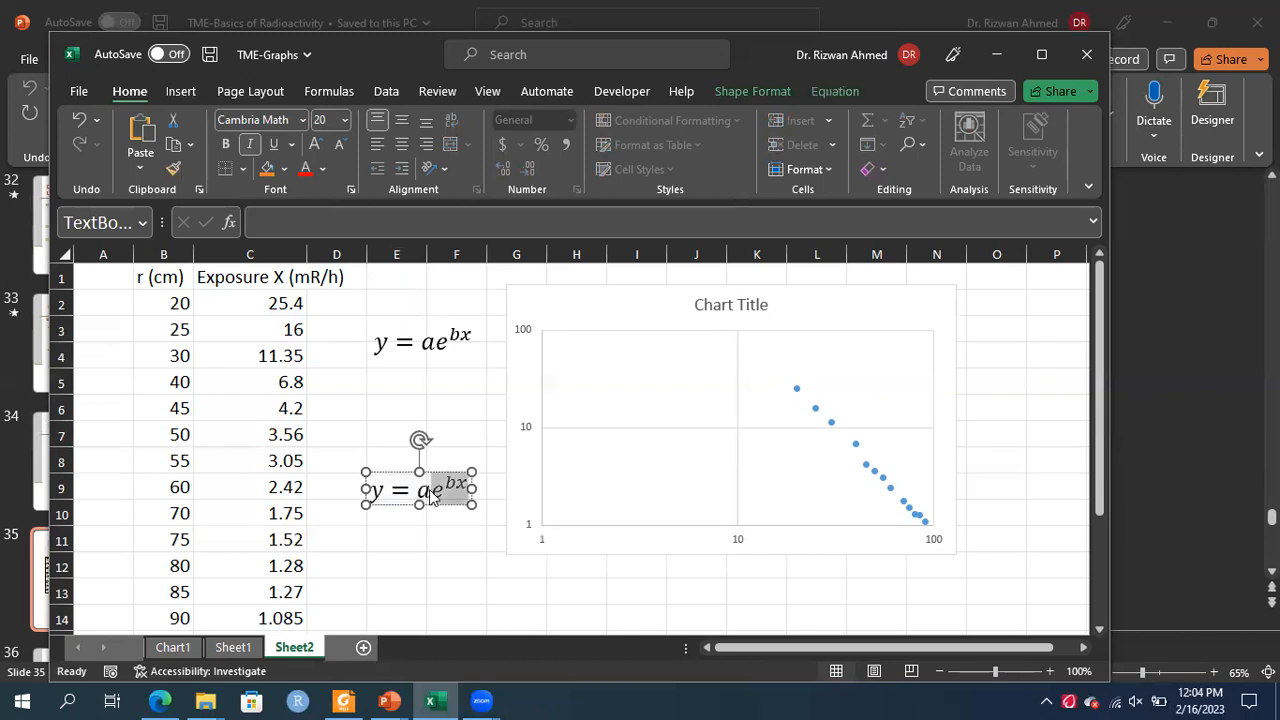
click(428, 491)
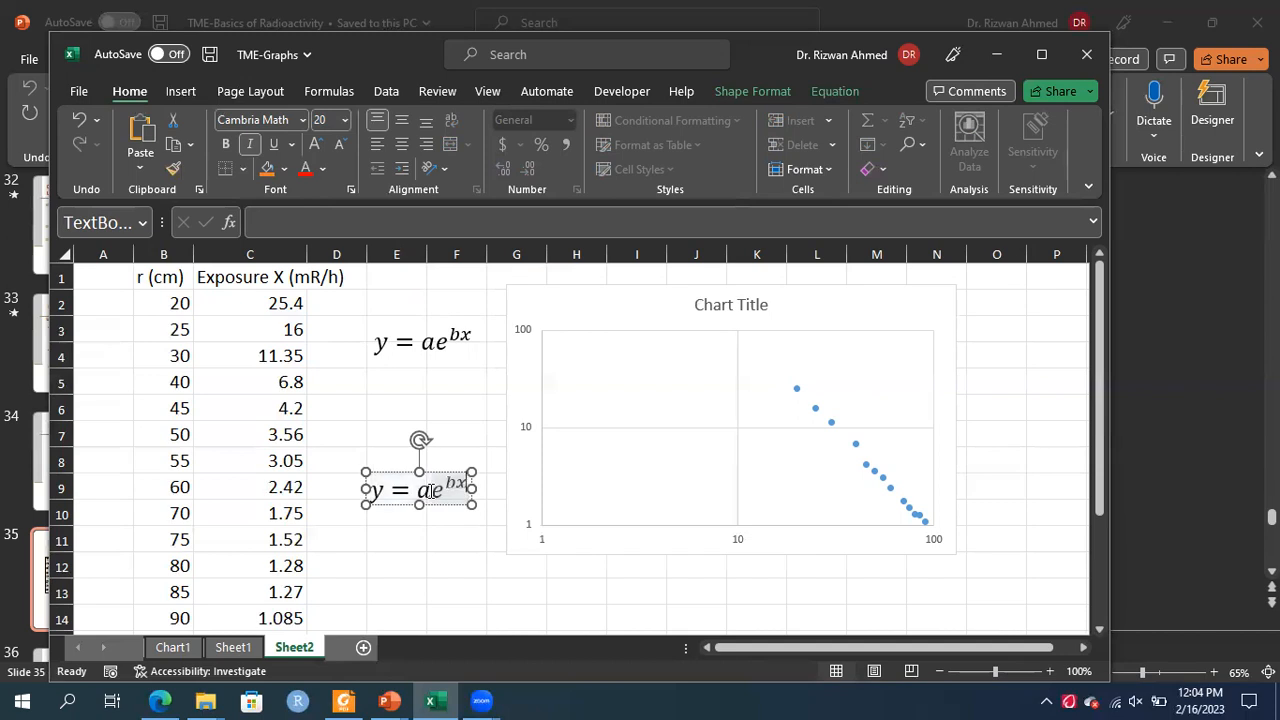
key(BackSpace)
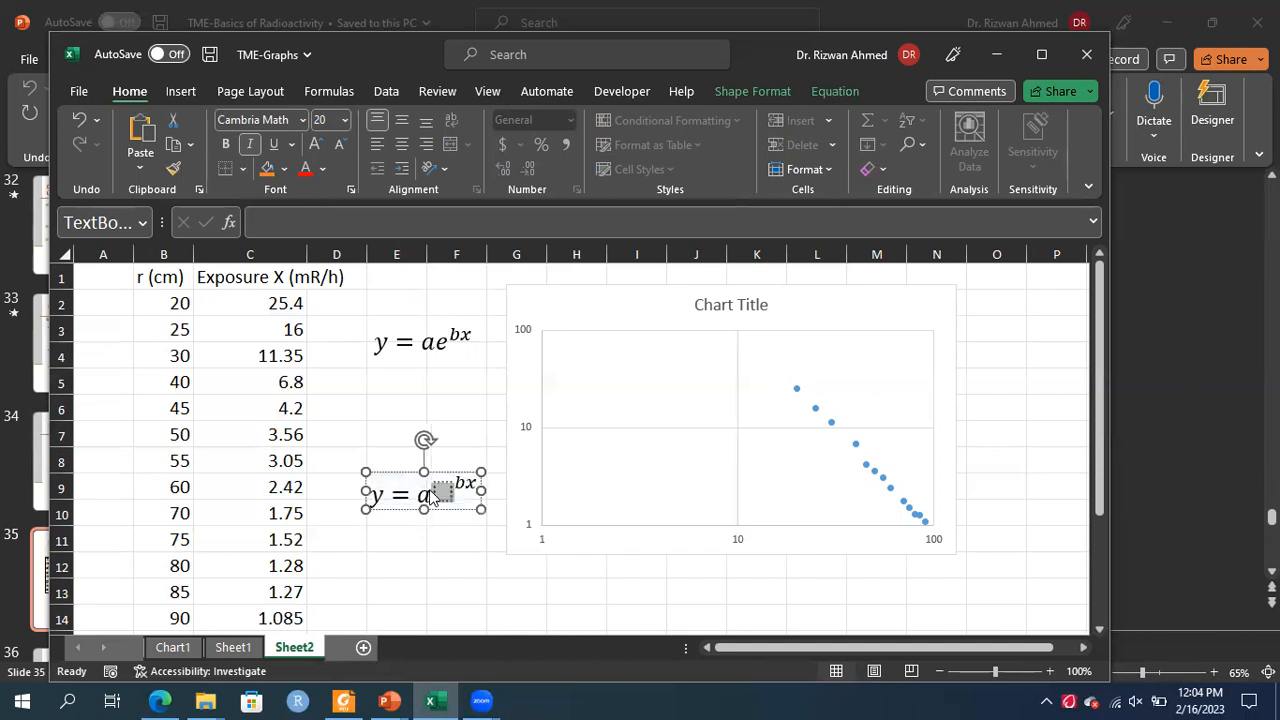
text(x)
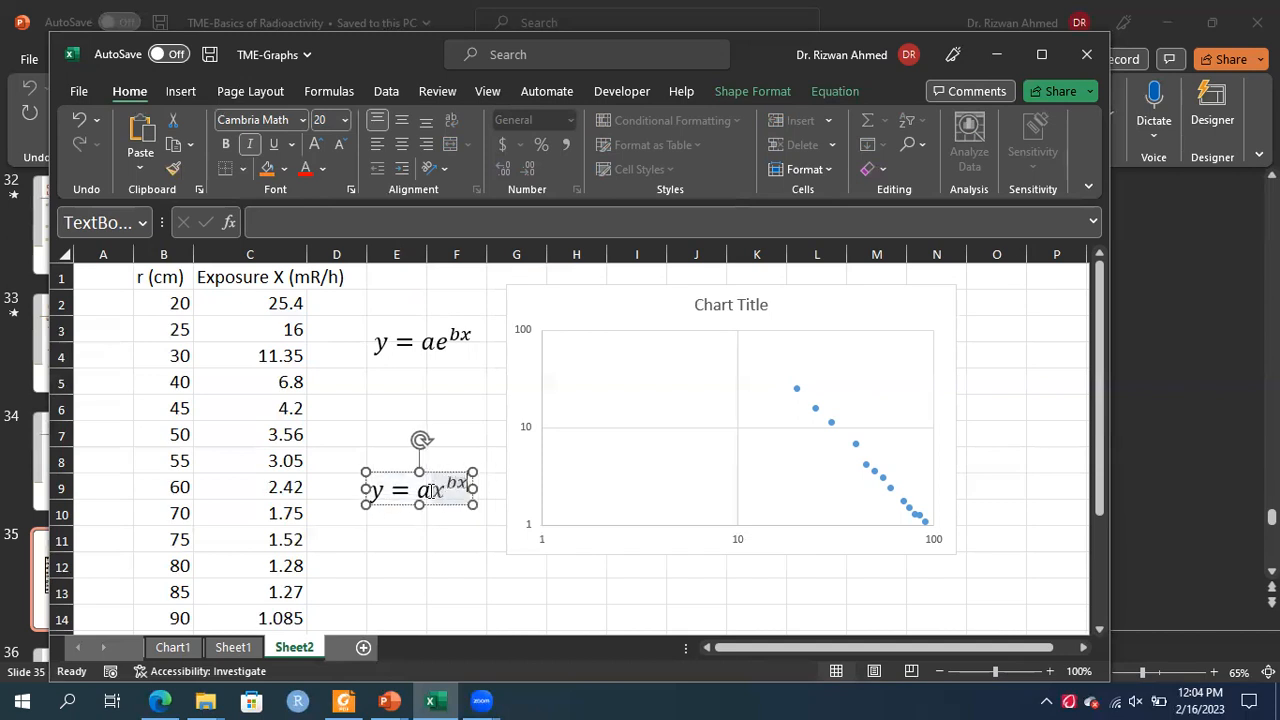
key(BackSpace)
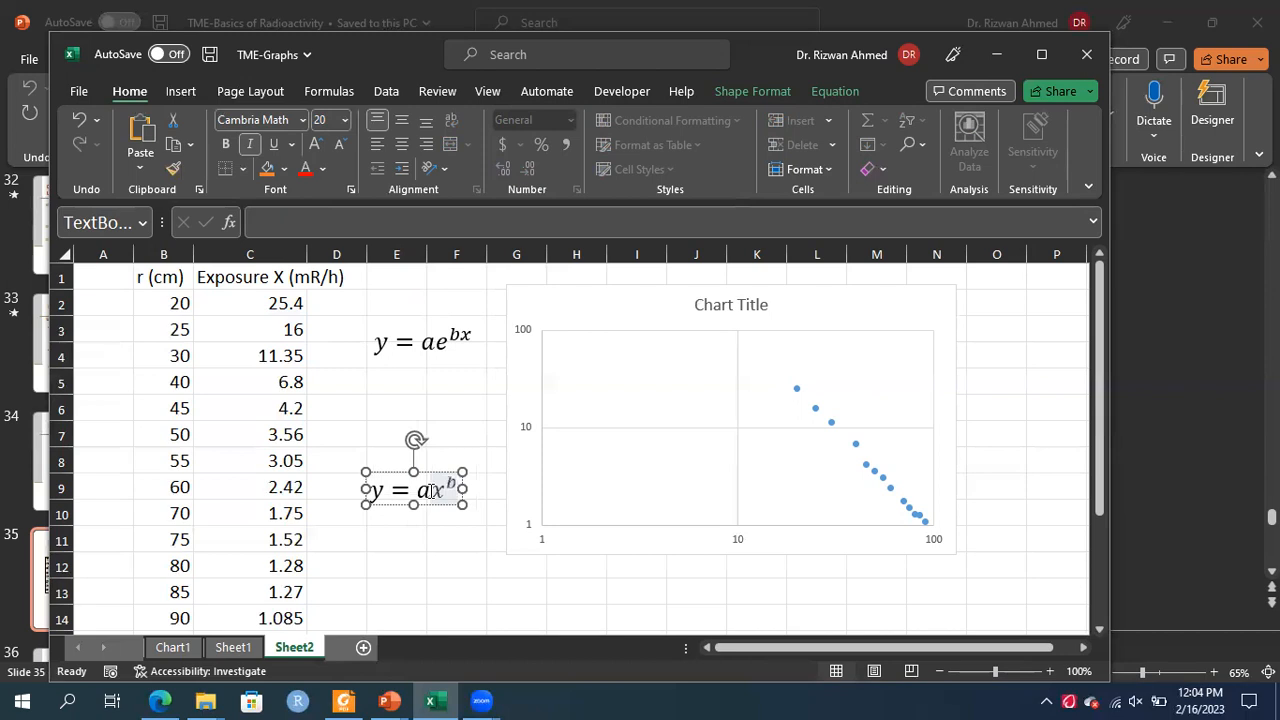
click(512, 610)
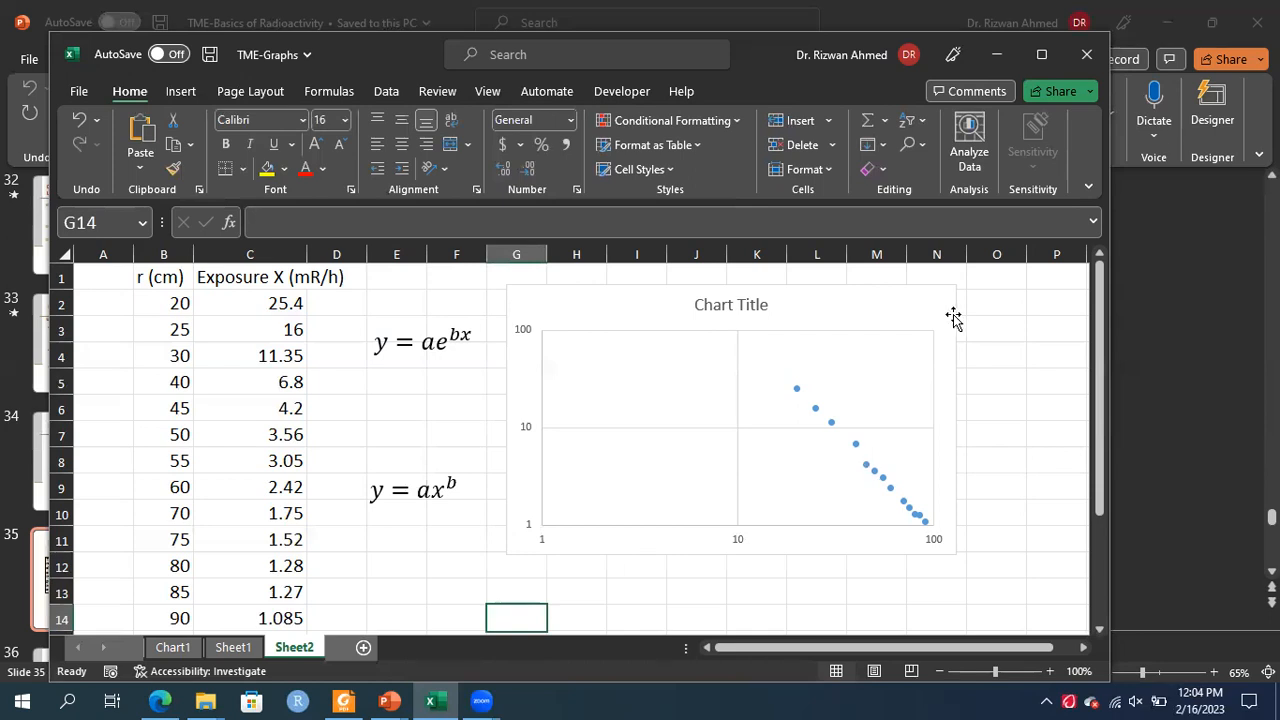
click(925, 304)
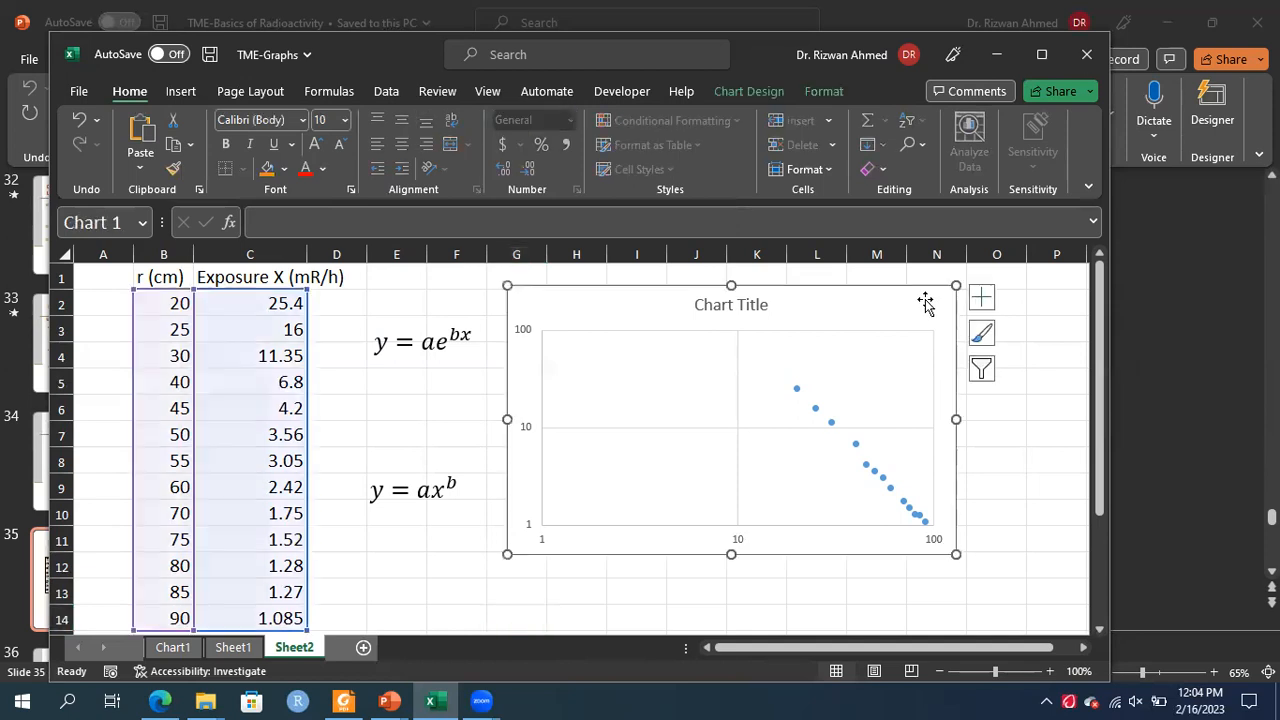
right_click(925, 304)
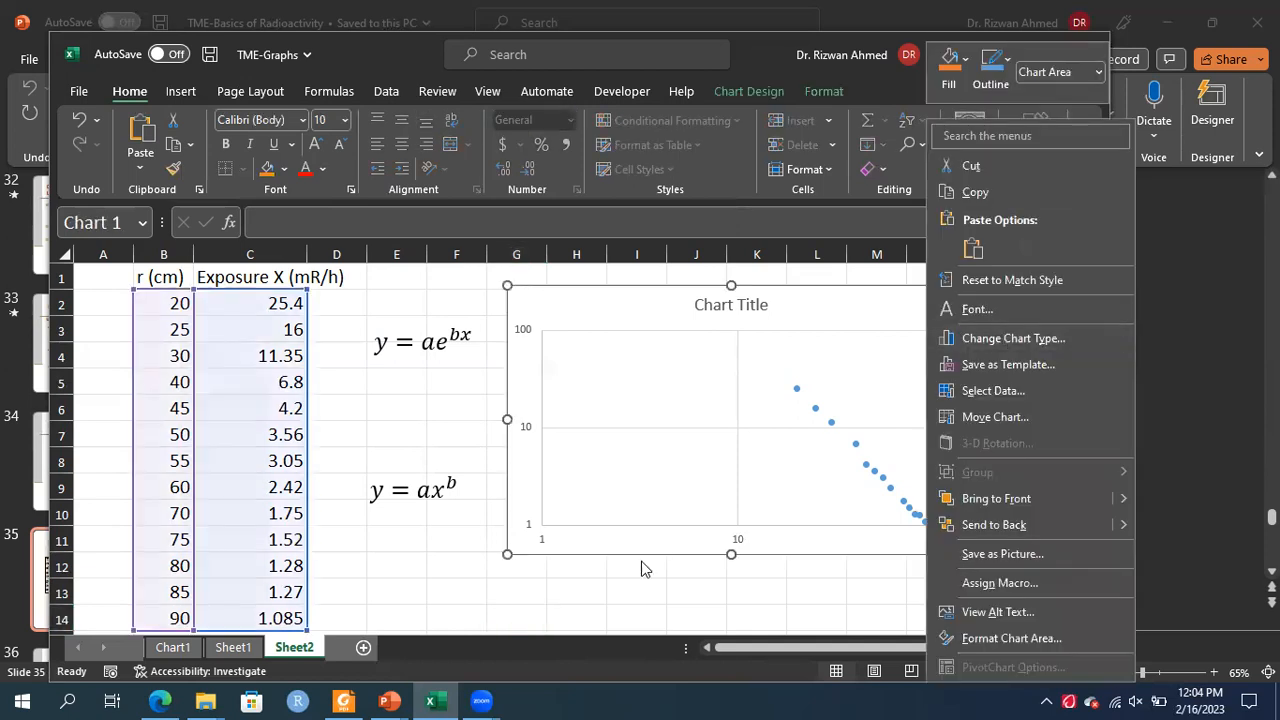
key(Escape)
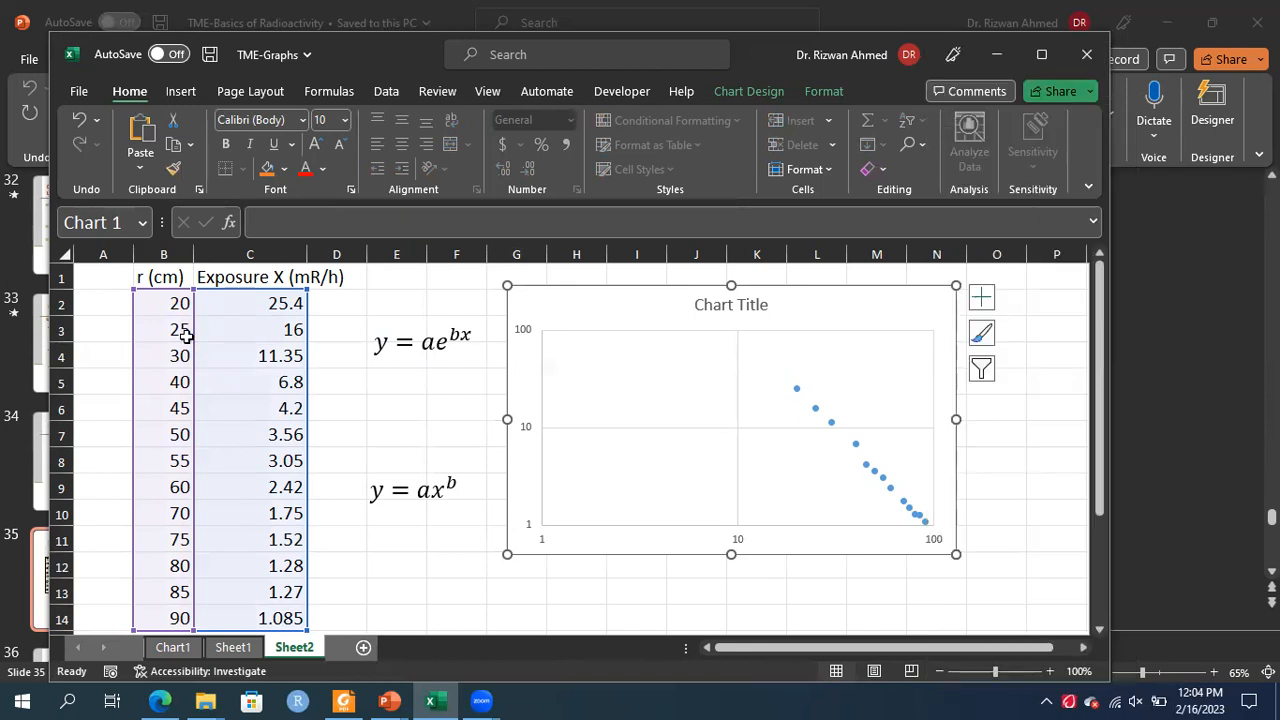
Select the r (cm) and Exposure X (mR/h) data in B1:C14
click(151, 277)
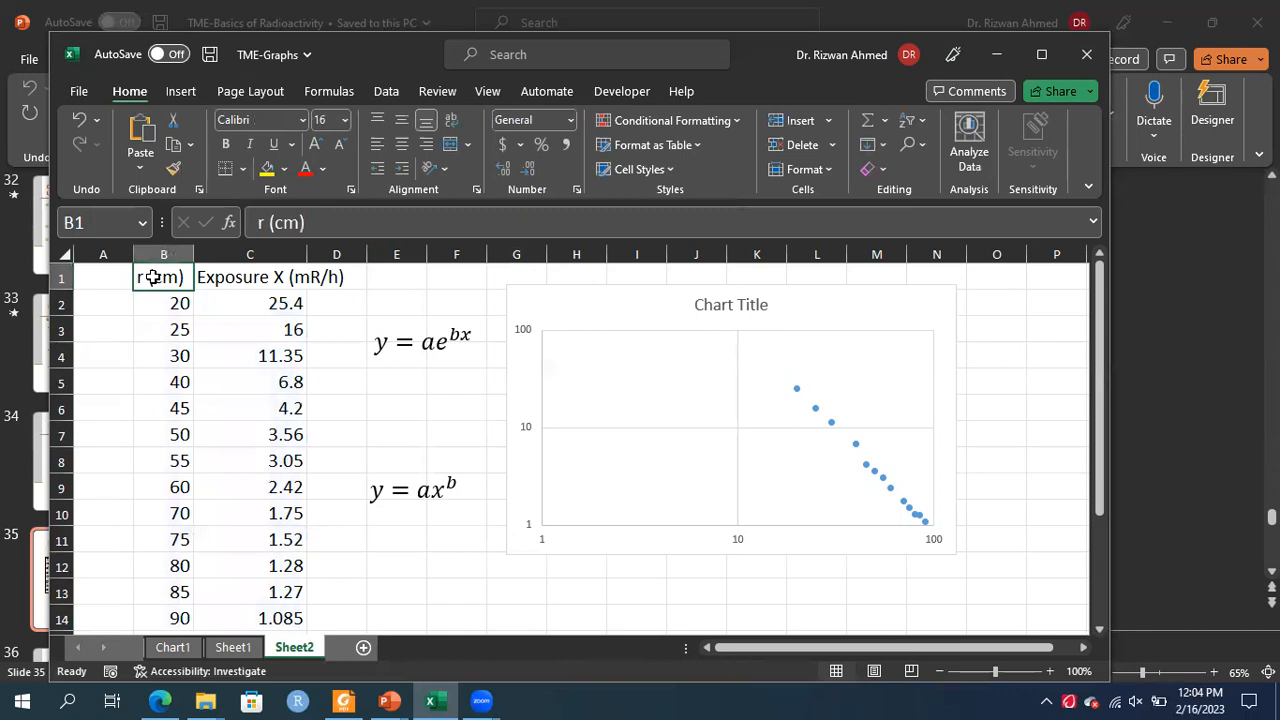
key(shift+Right)
key(shift+Right)
key(shift+Right)
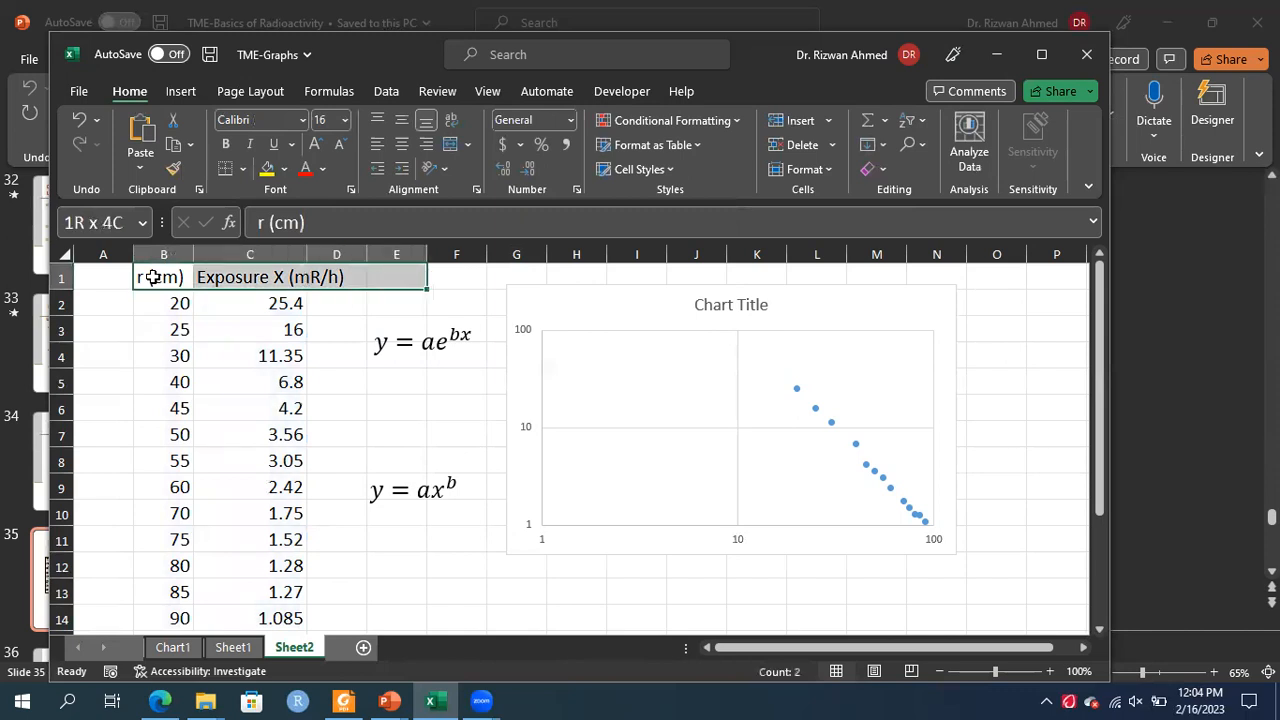
key(shift+Down)
key(shift+Down)
key(shift+Down)
key(shift+Down)
key(shift+Down)
key(shift+Down)
key(shift+Down)
key(shift+Down)
key(shift+Down)
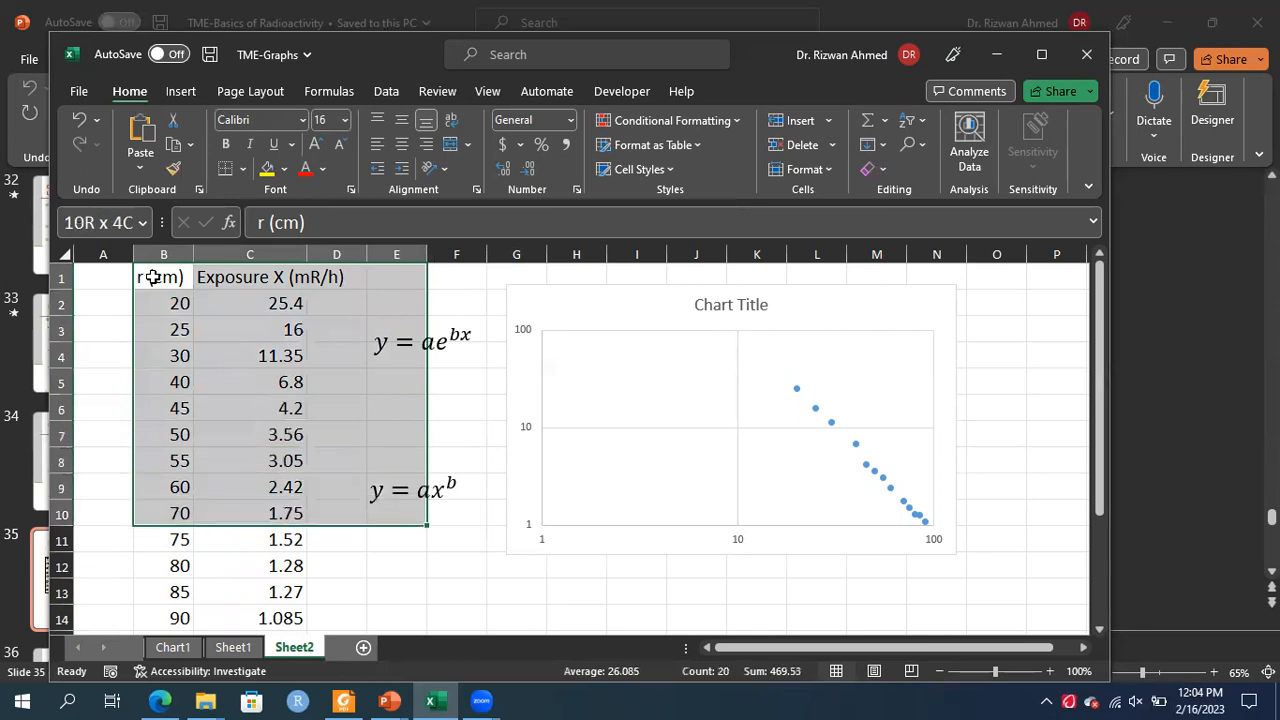
key(shift+Left)
key(shift+Left)
key(shift+Down)
key(shift+Down)
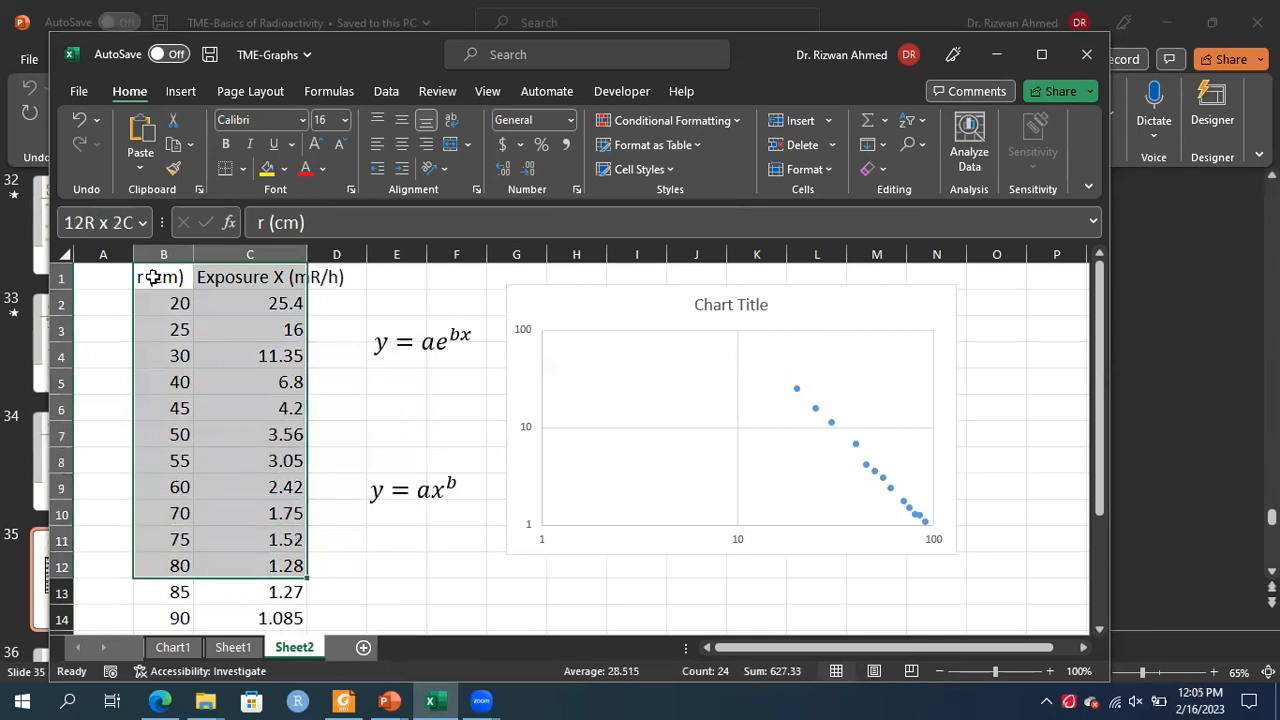
key(shift+Down)
key(shift+Down)
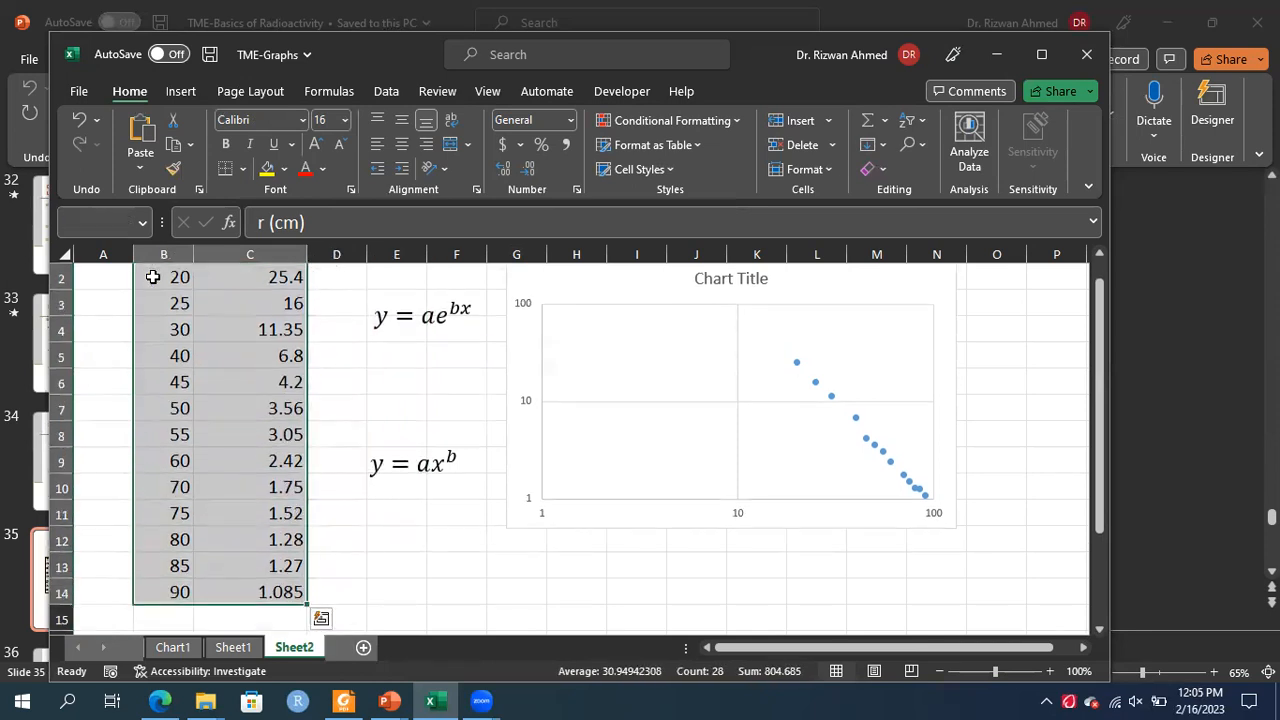
key(Scroll_Lock)
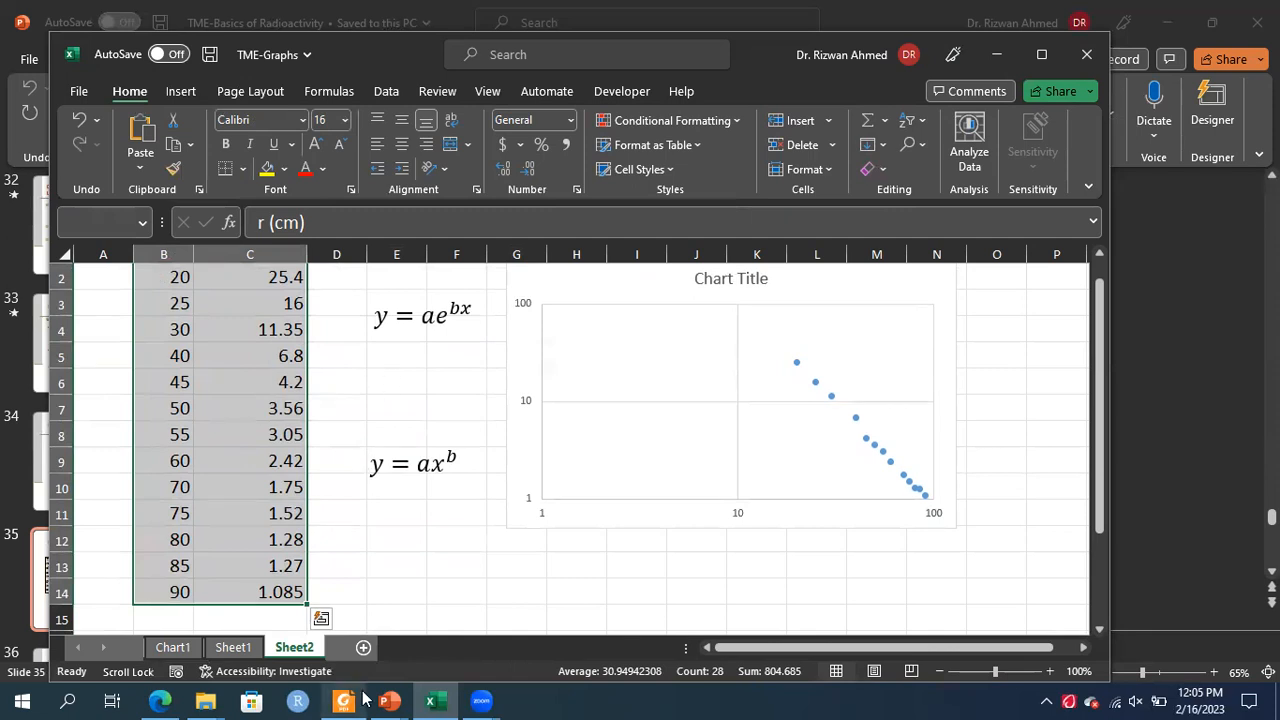
Add a new worksheet and paste the y = ae^(bx) equation box into it
click(363, 647)
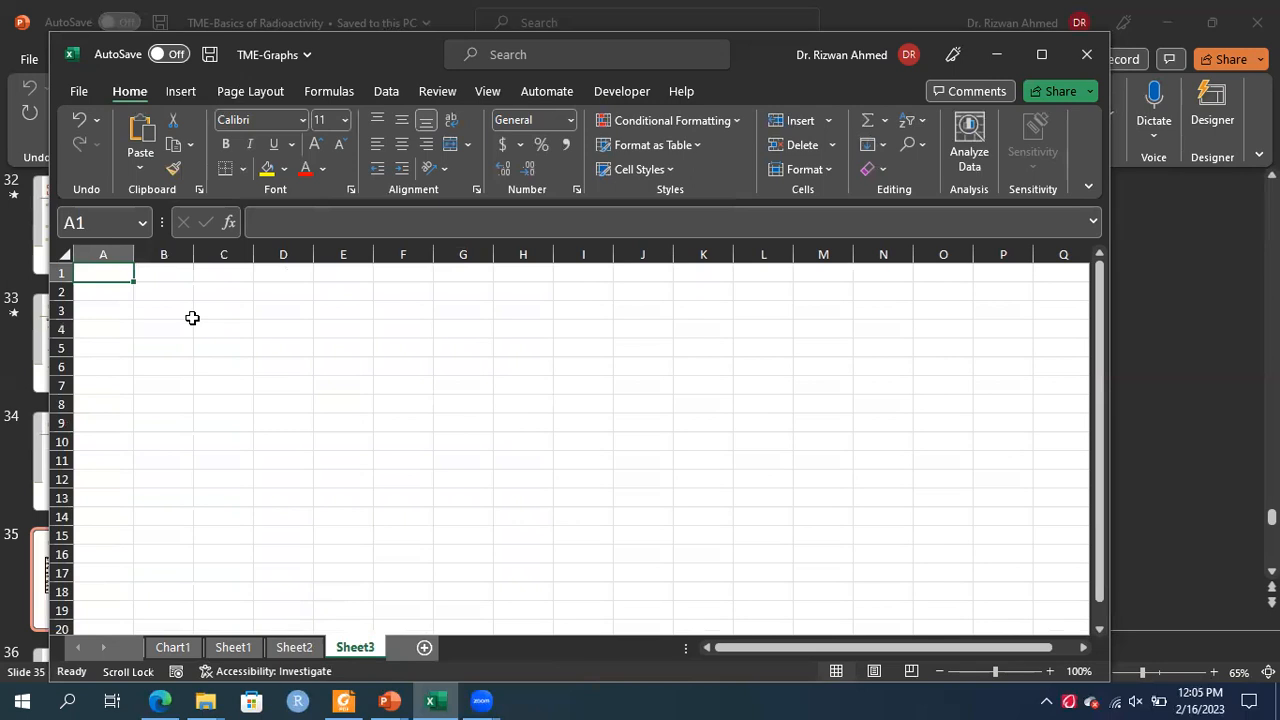
key(ctrl+v)
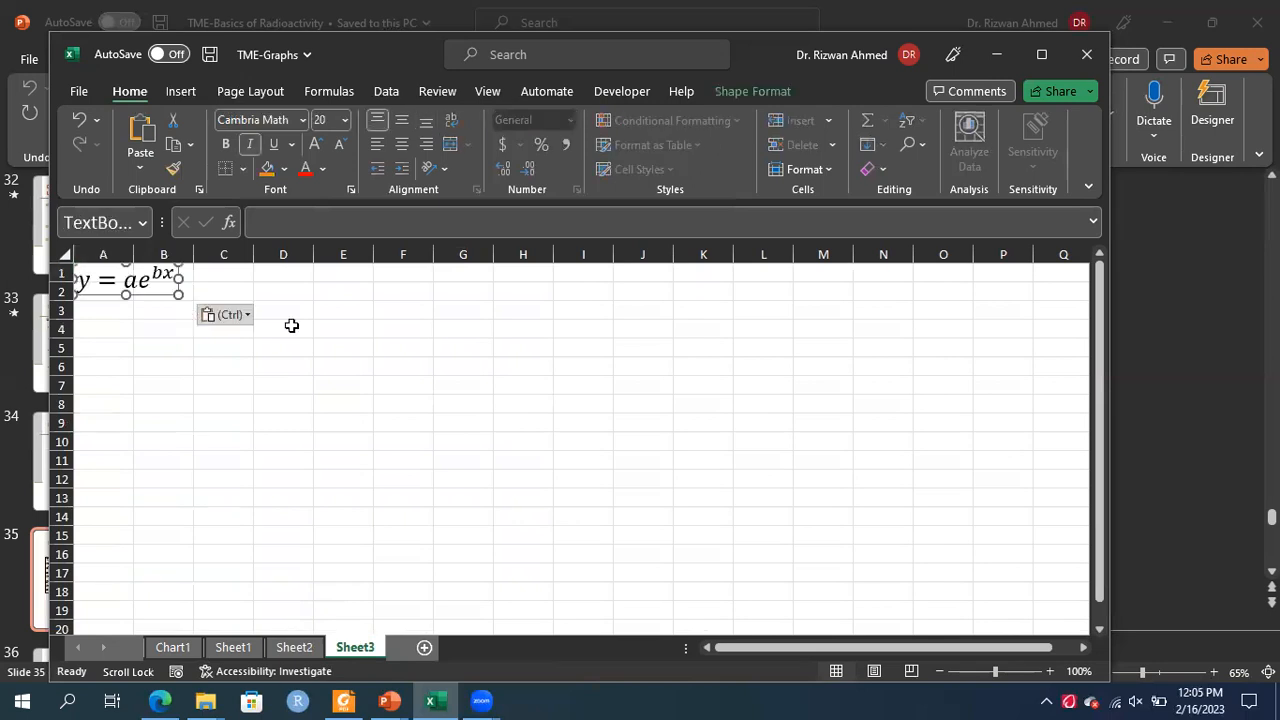
click(293, 648)
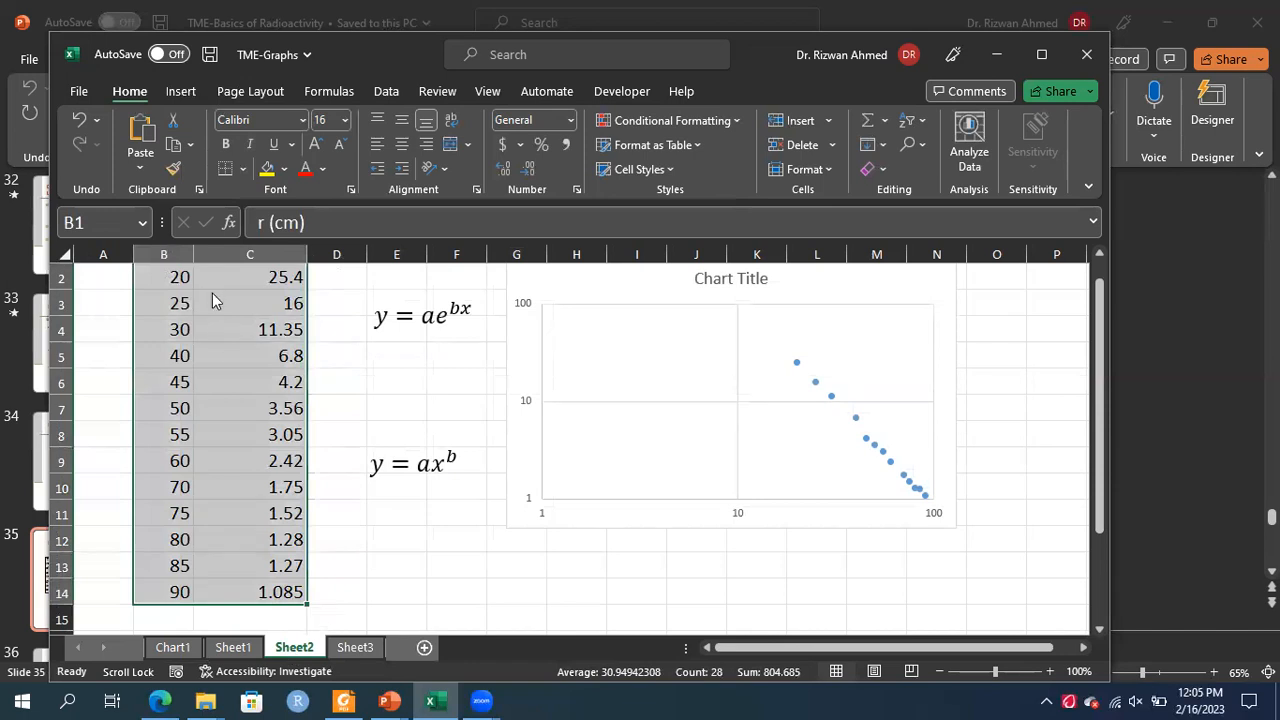
right_click(212, 300)
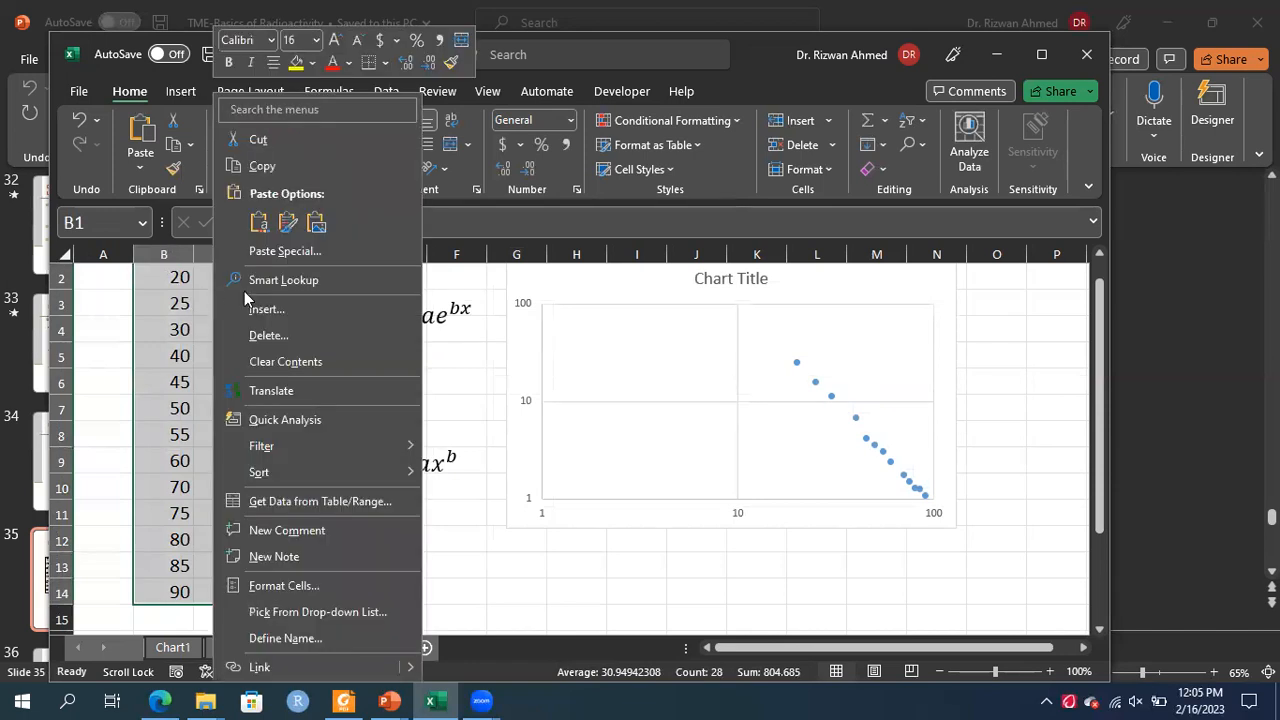
click(268, 167)
click(355, 647)
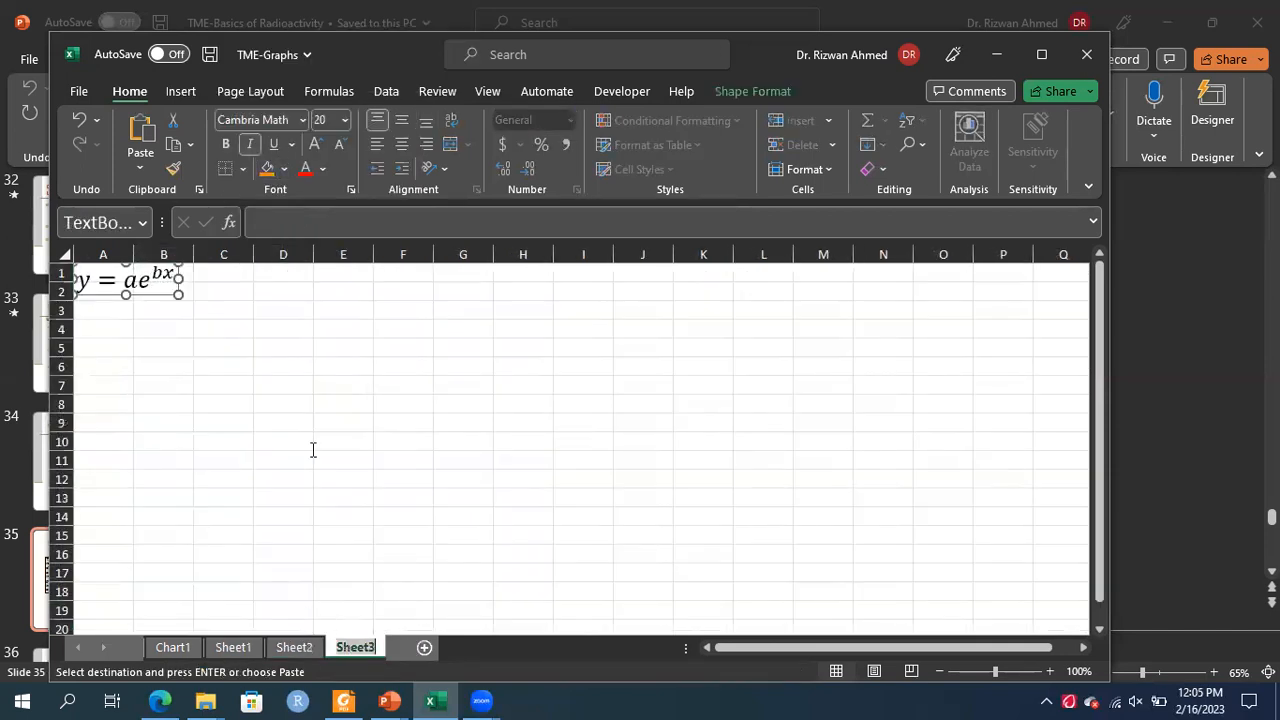
click(202, 296)
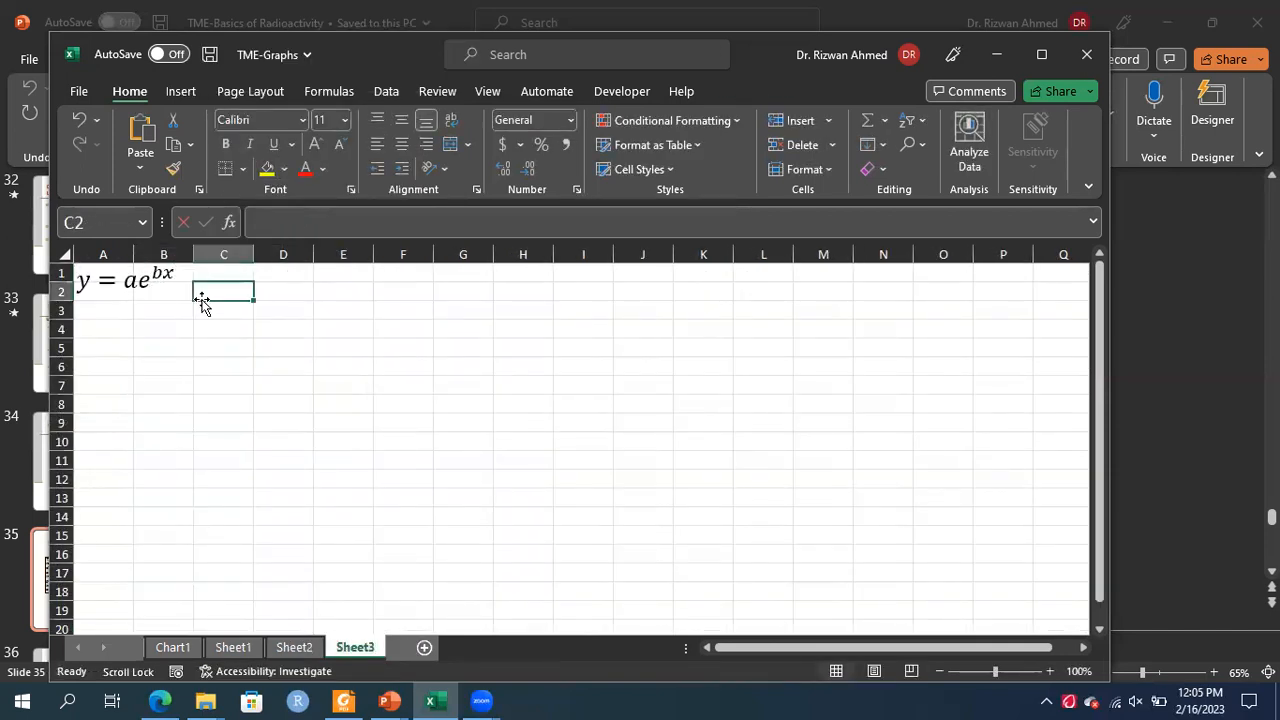
click(267, 270)
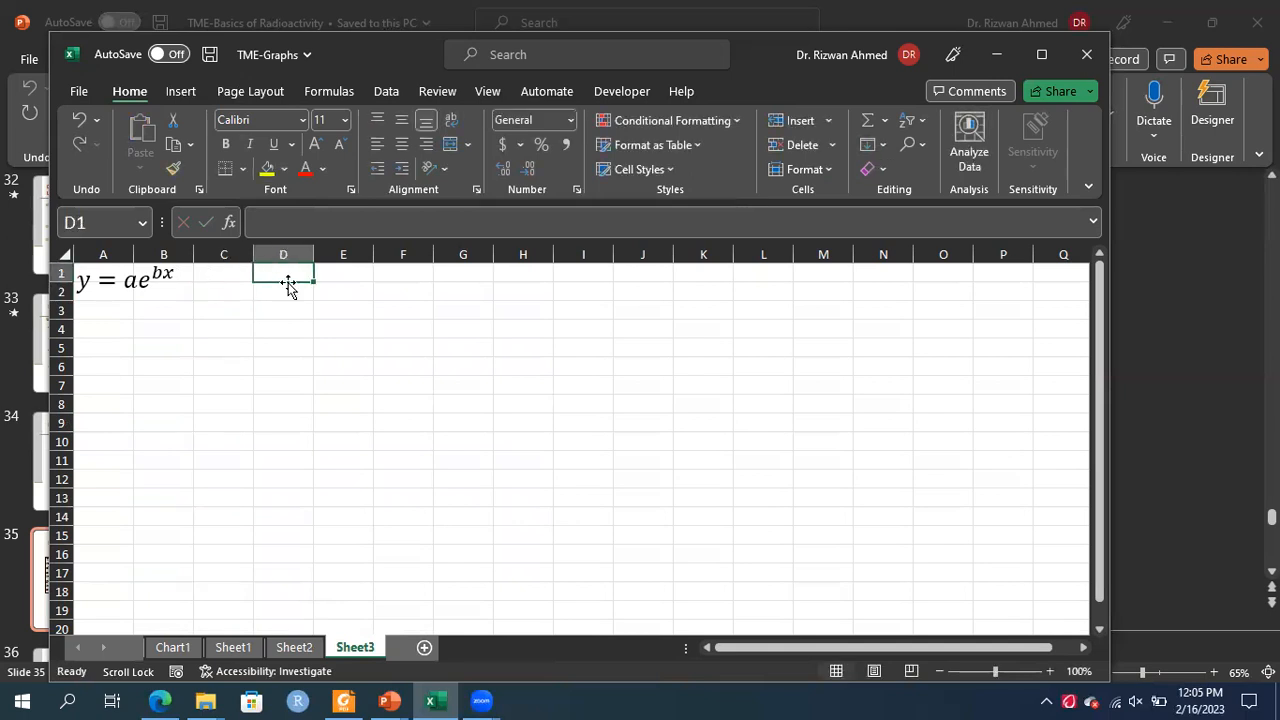
click(294, 650)
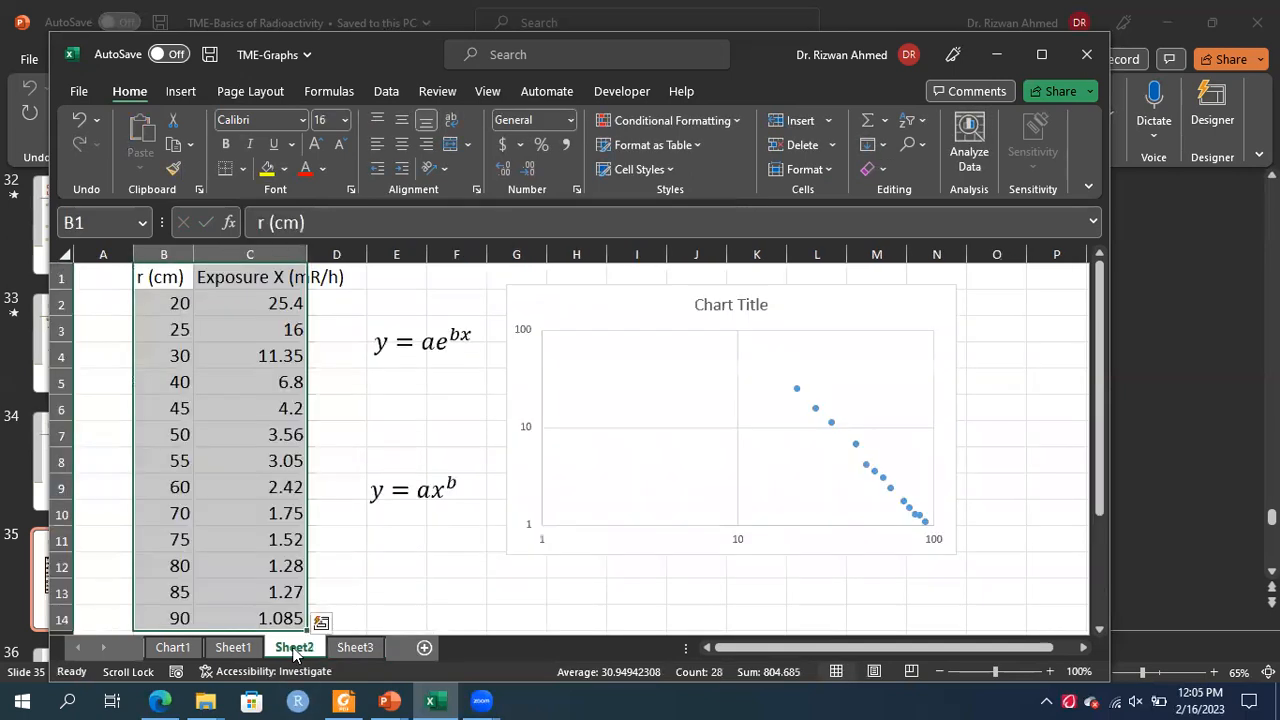
Copy the selected data into cell D1 of Sheet3 and widen column E to fit its header
right_click(168, 291)
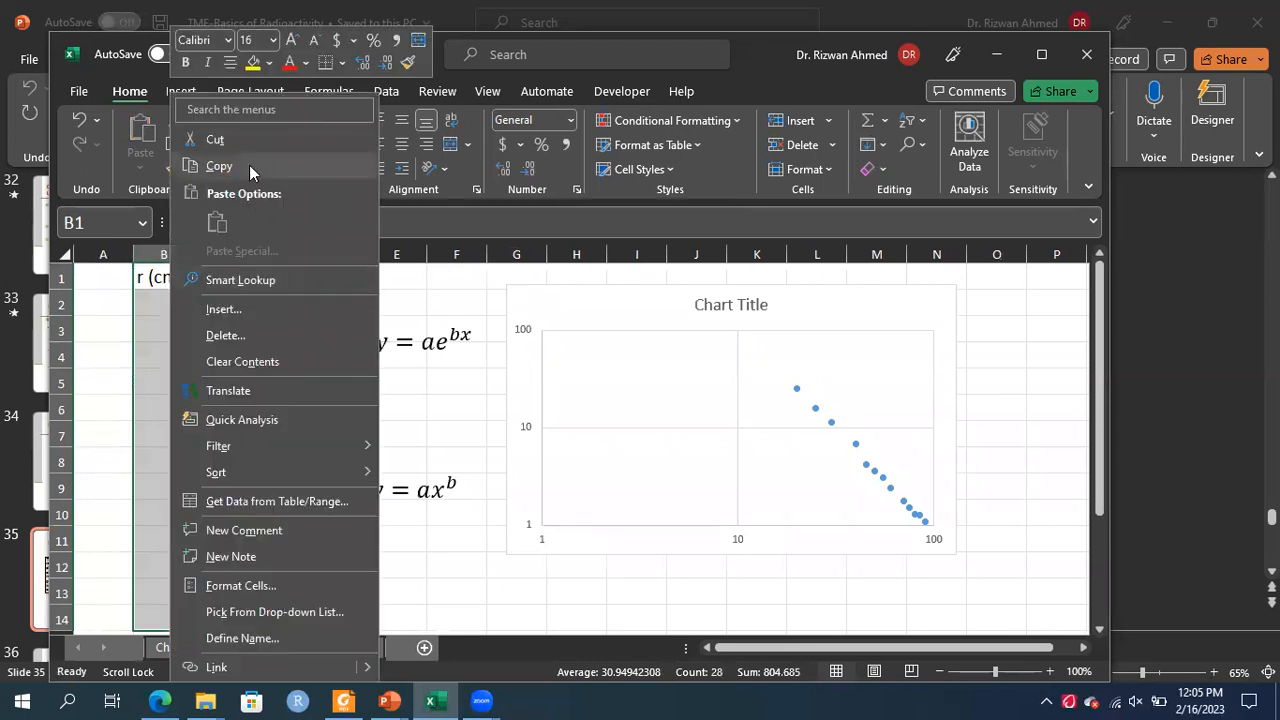
click(249, 165)
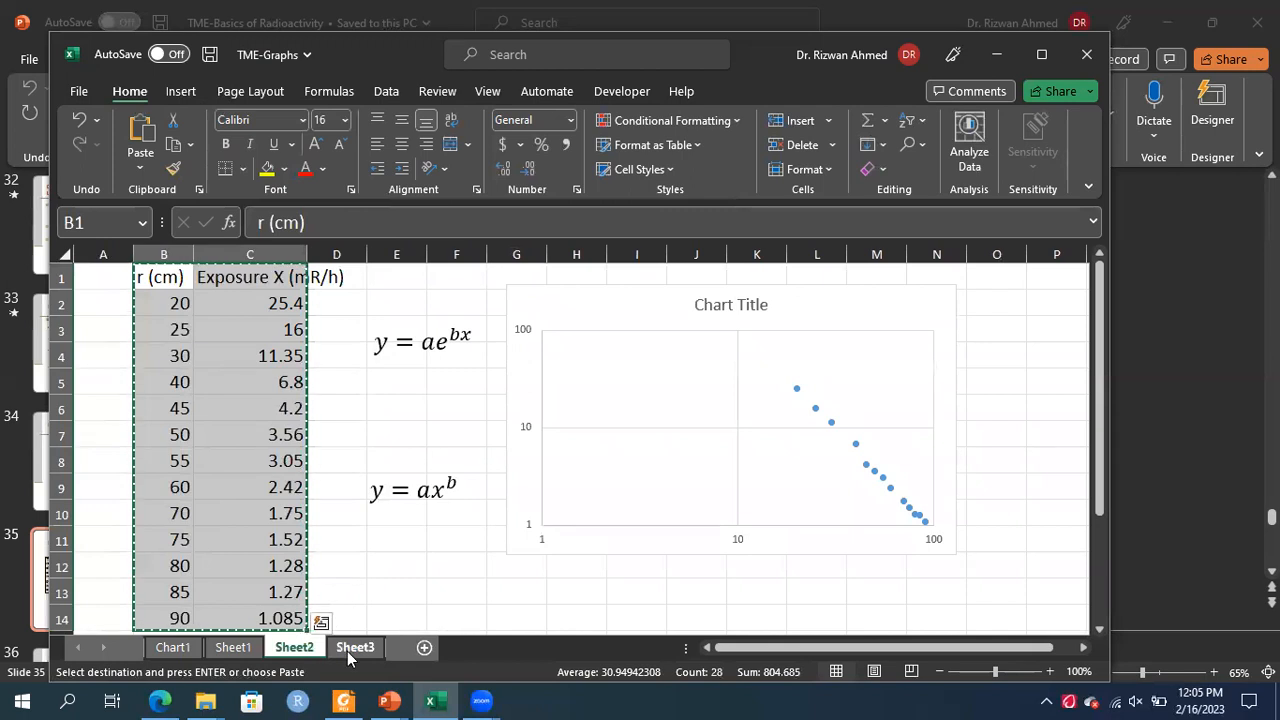
click(347, 651)
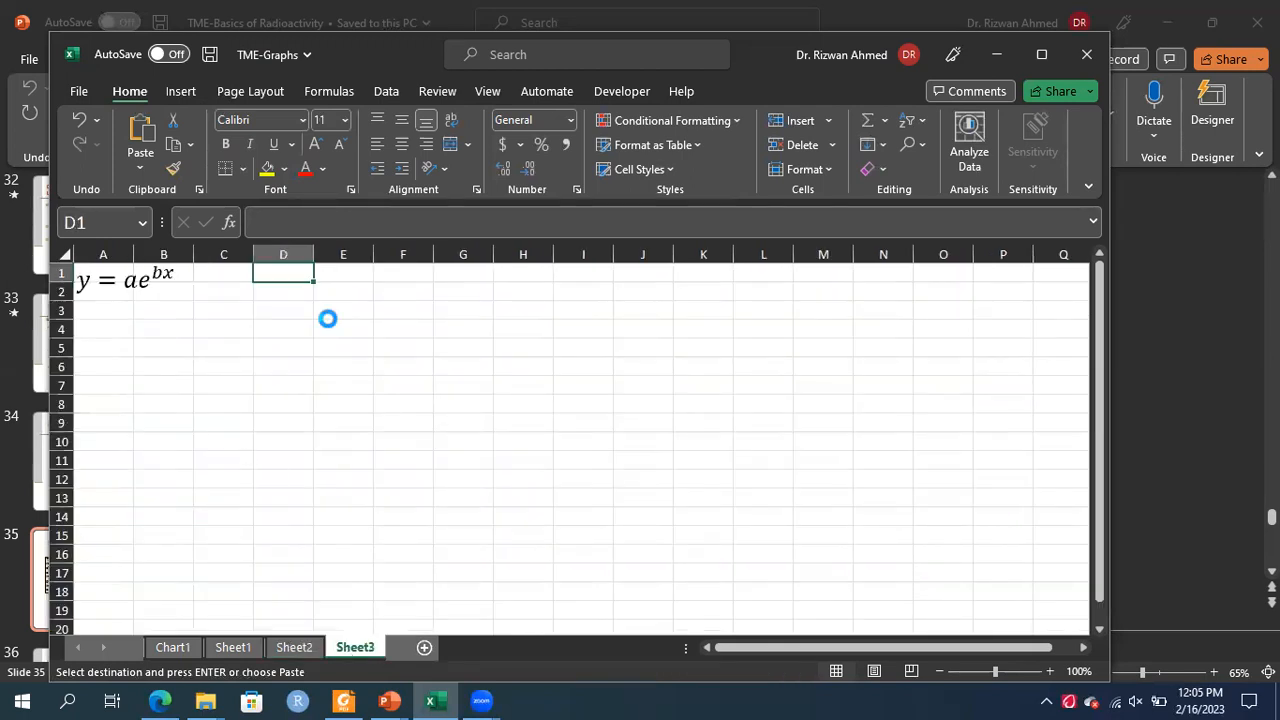
key(ctrl+v)
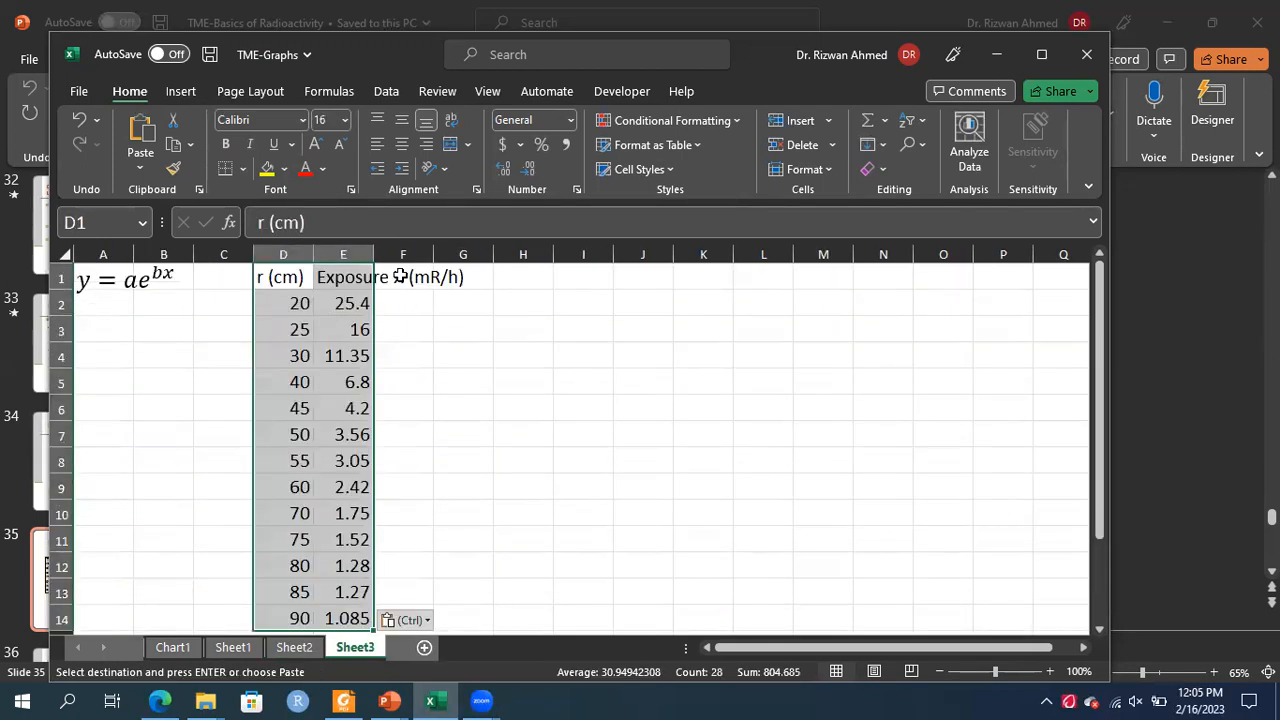
drag(370, 249, 476, 251)
click(518, 275)
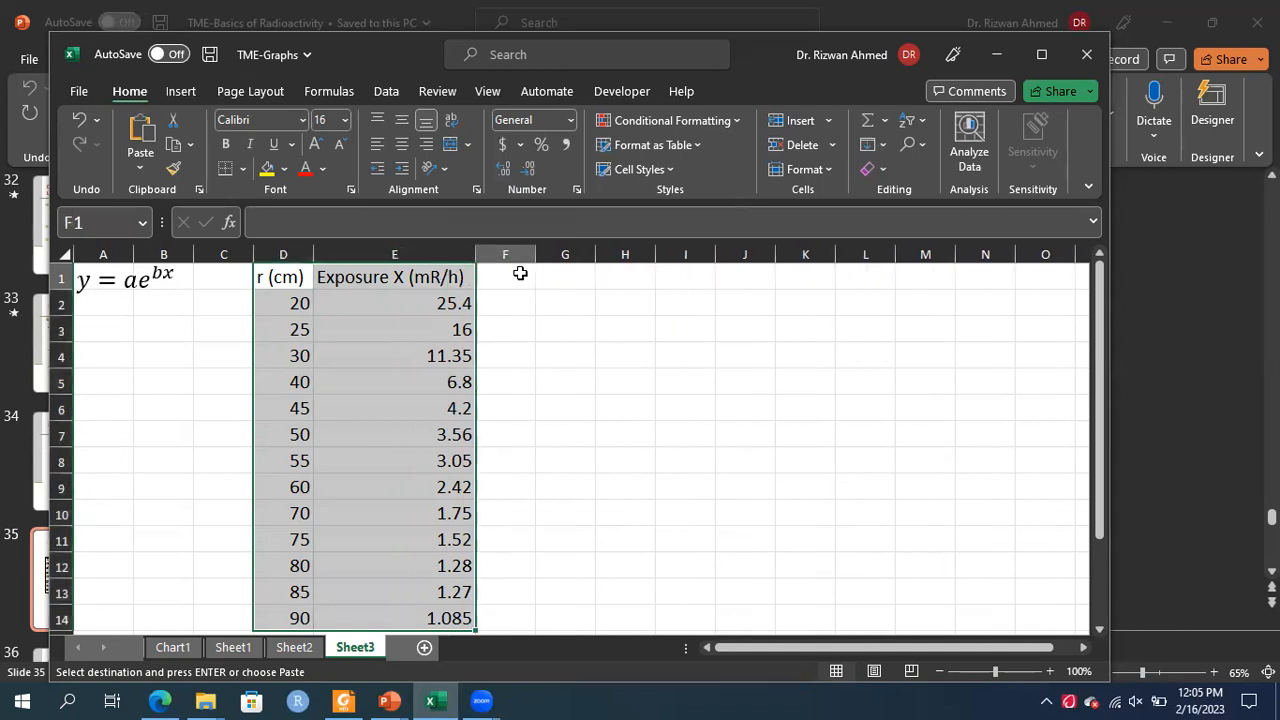
click(560, 278)
text(n)
key(BackSpace)
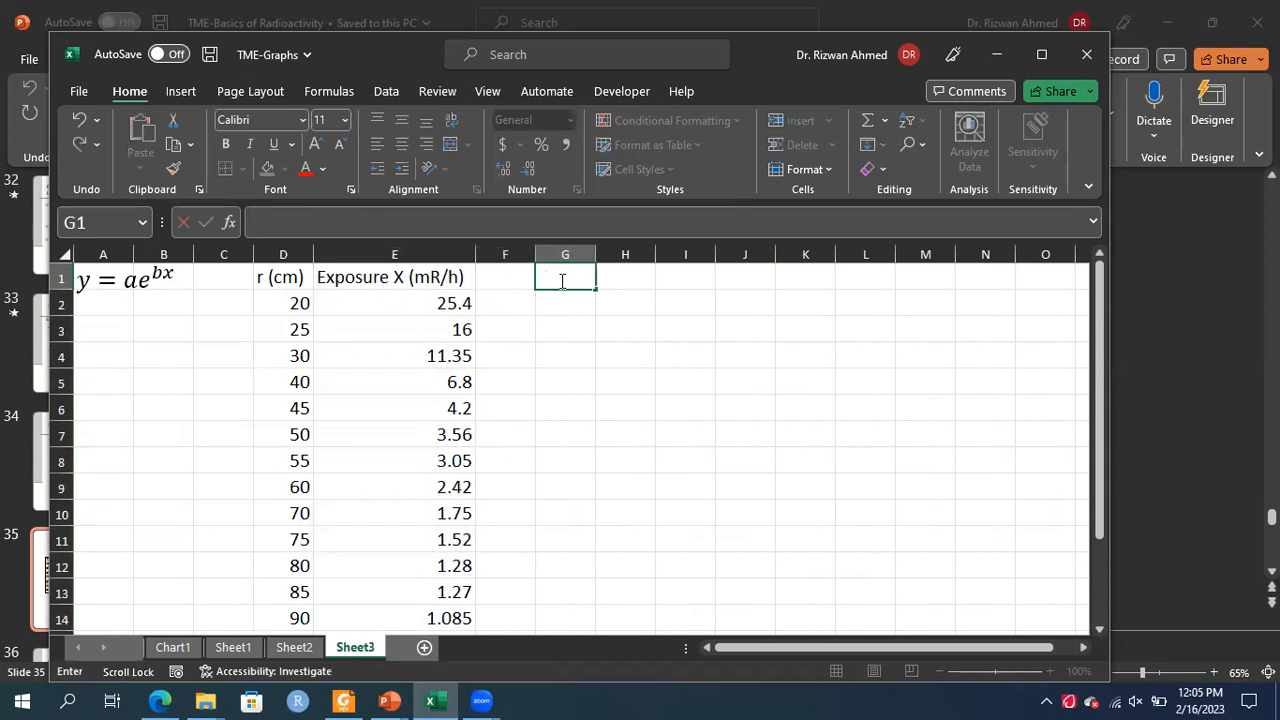
text(=)
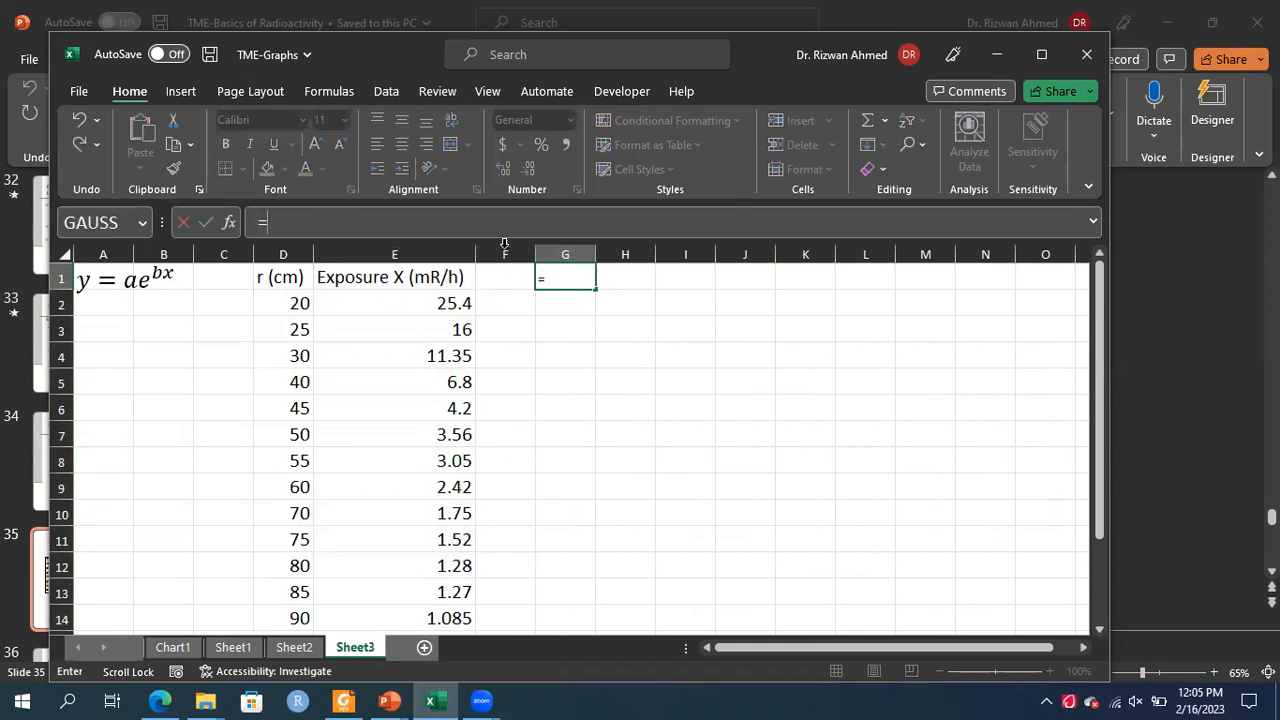
click(542, 340)
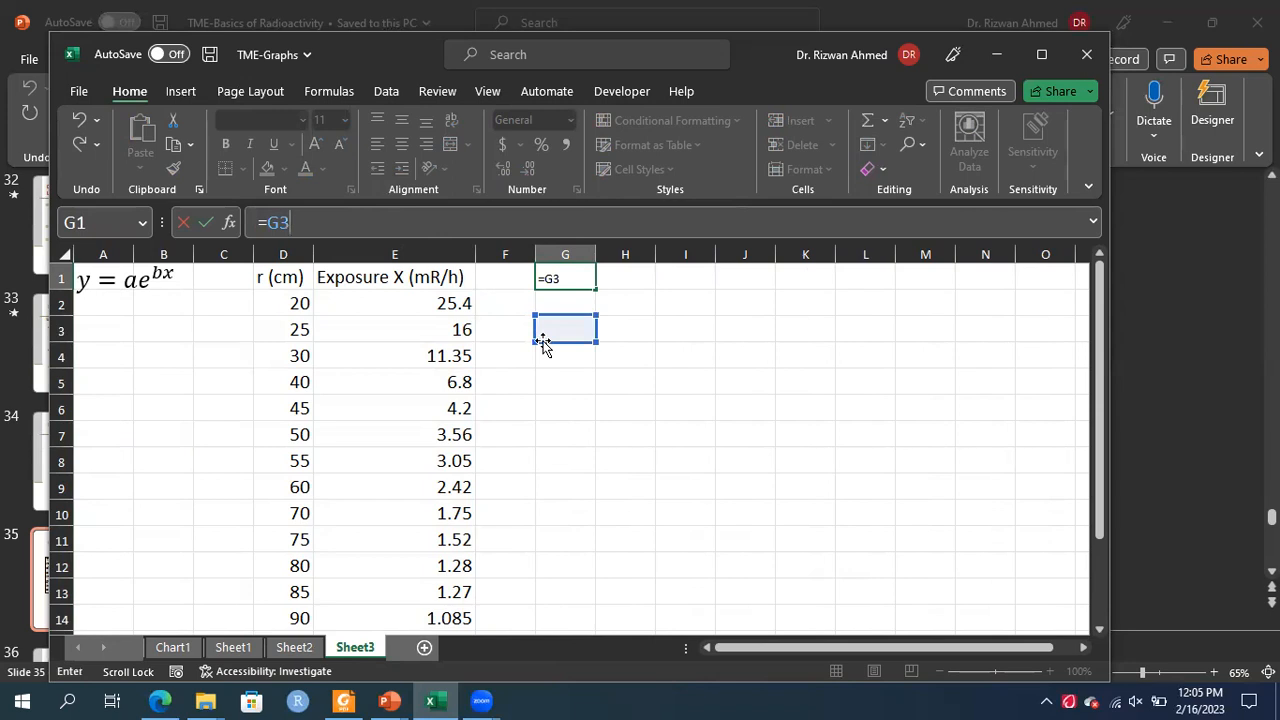
key(BackSpace)
key(BackSpace)
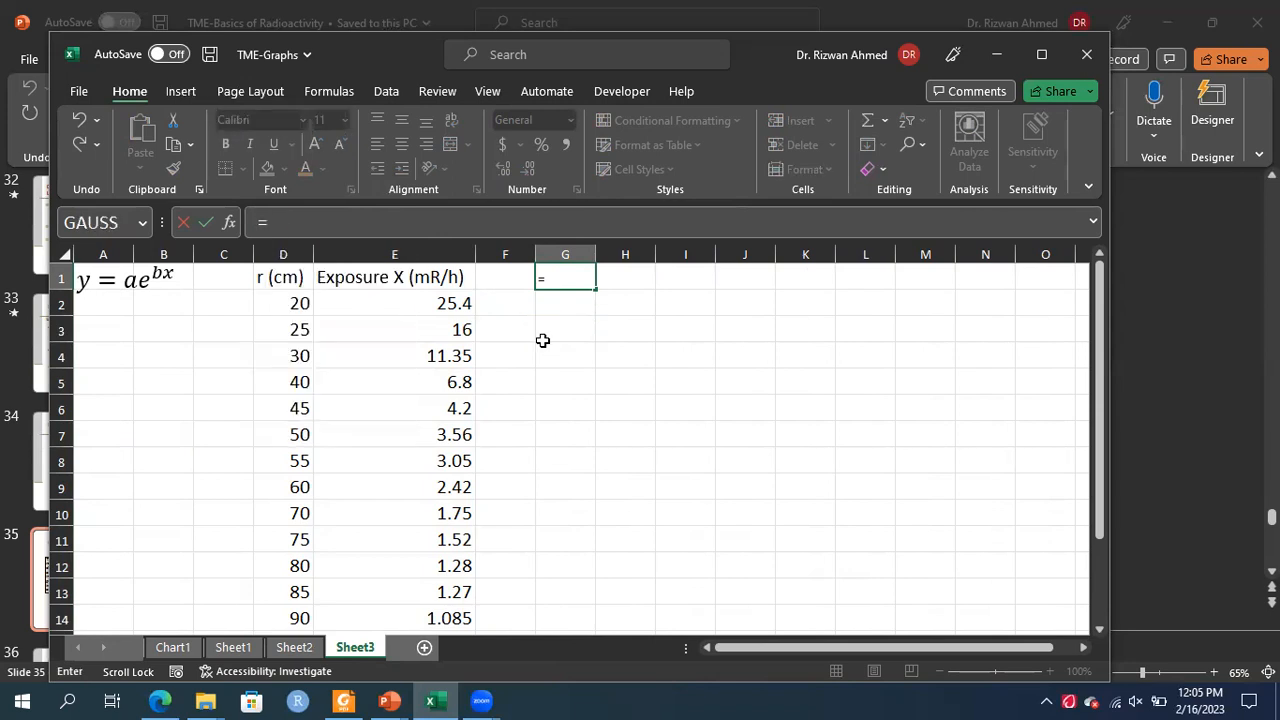
click(500, 278)
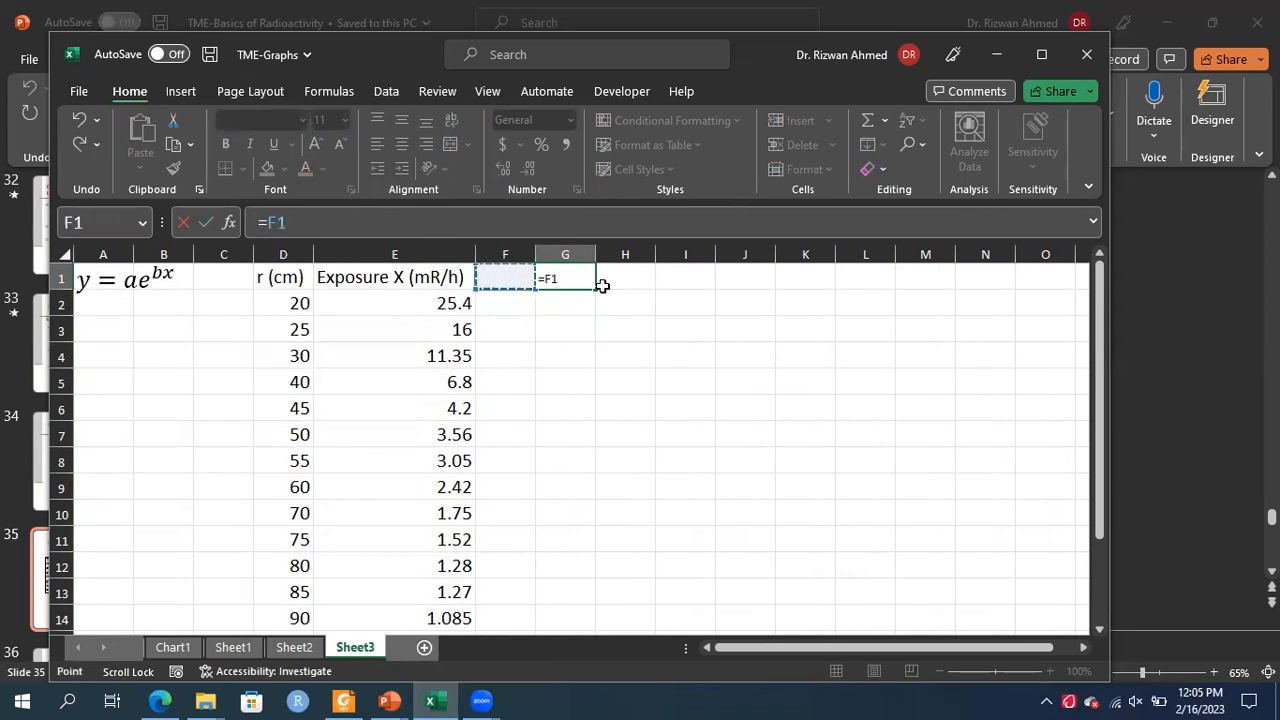
key(Escape)
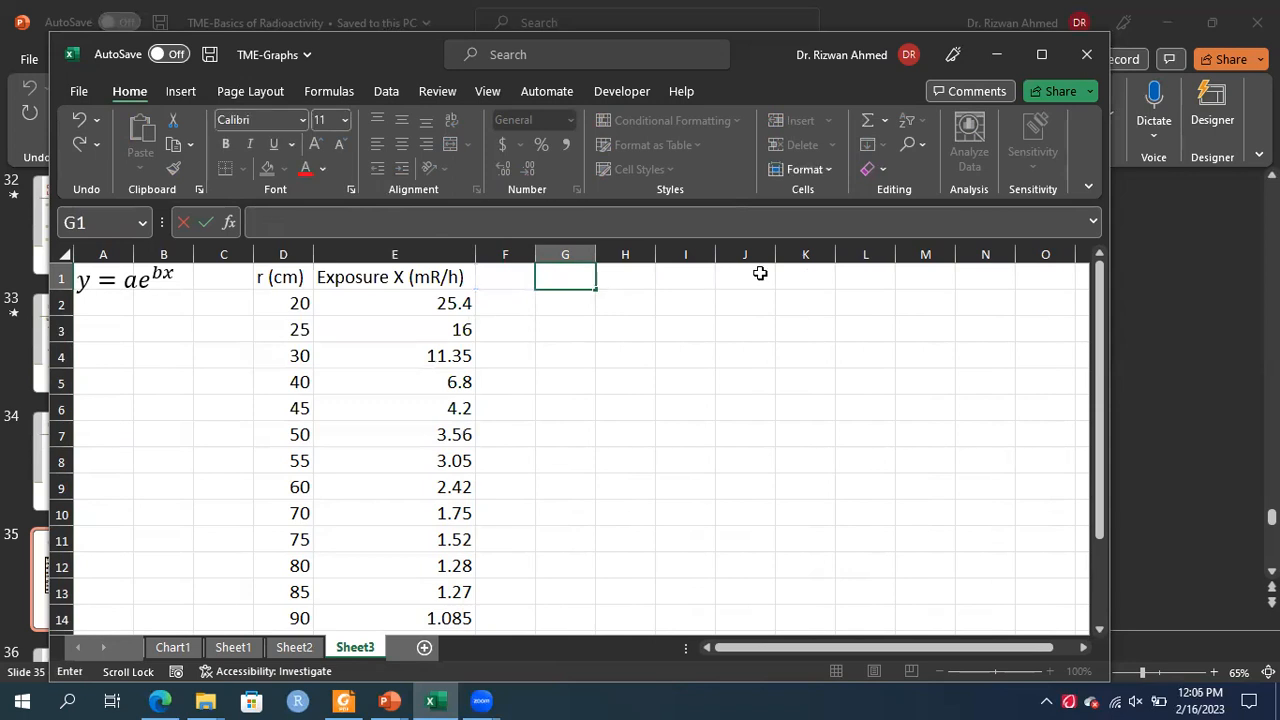
Set the font size of the whole Sheet3 to 16
click(760, 273)
key(ctrl+a)
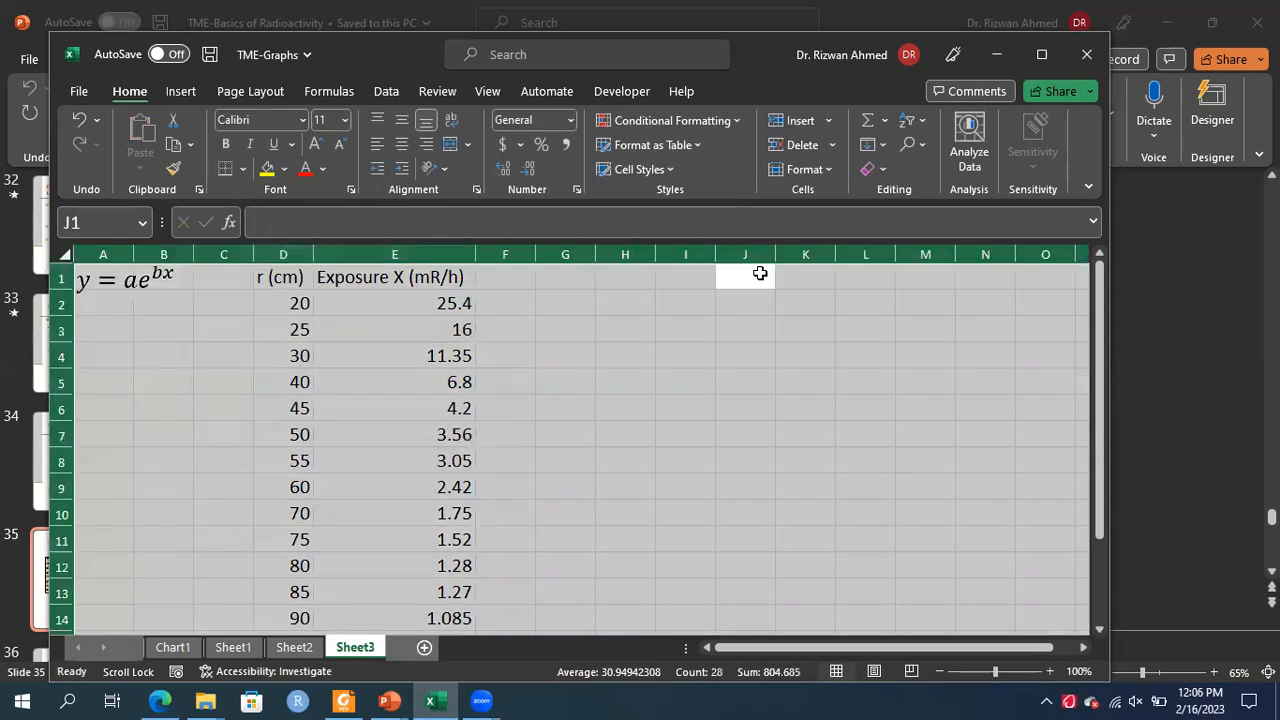
click(343, 120)
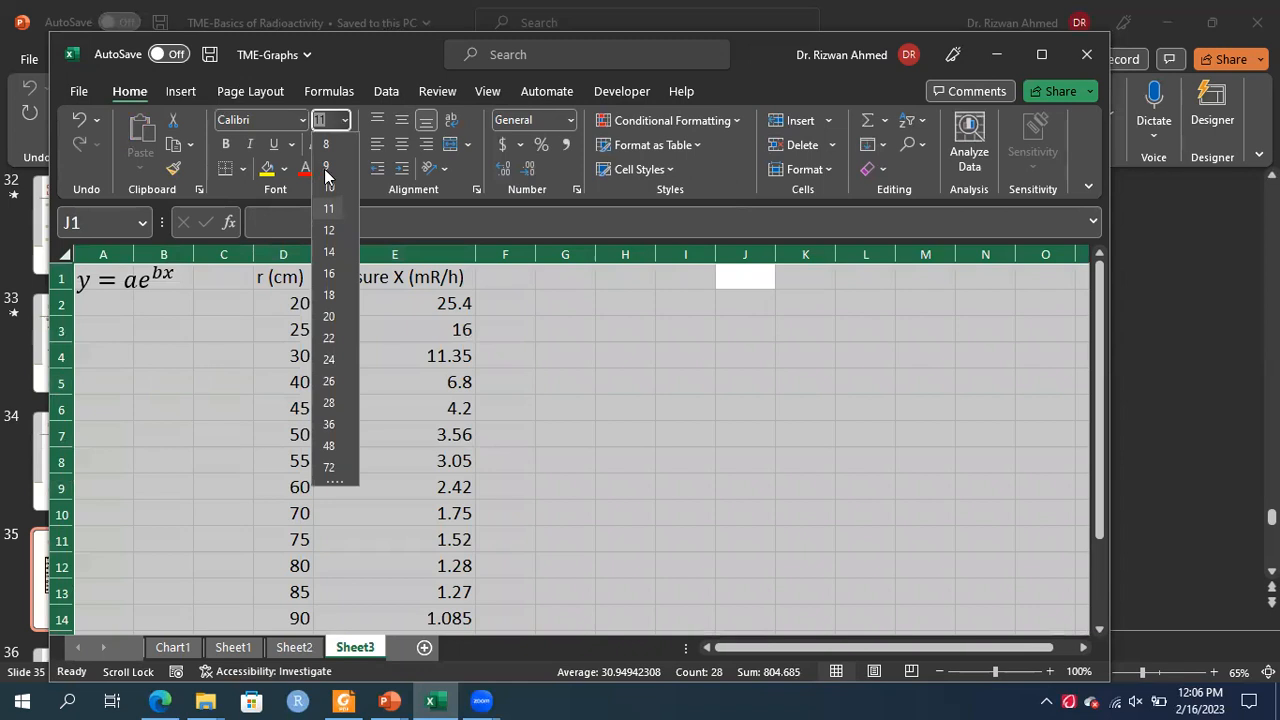
click(331, 274)
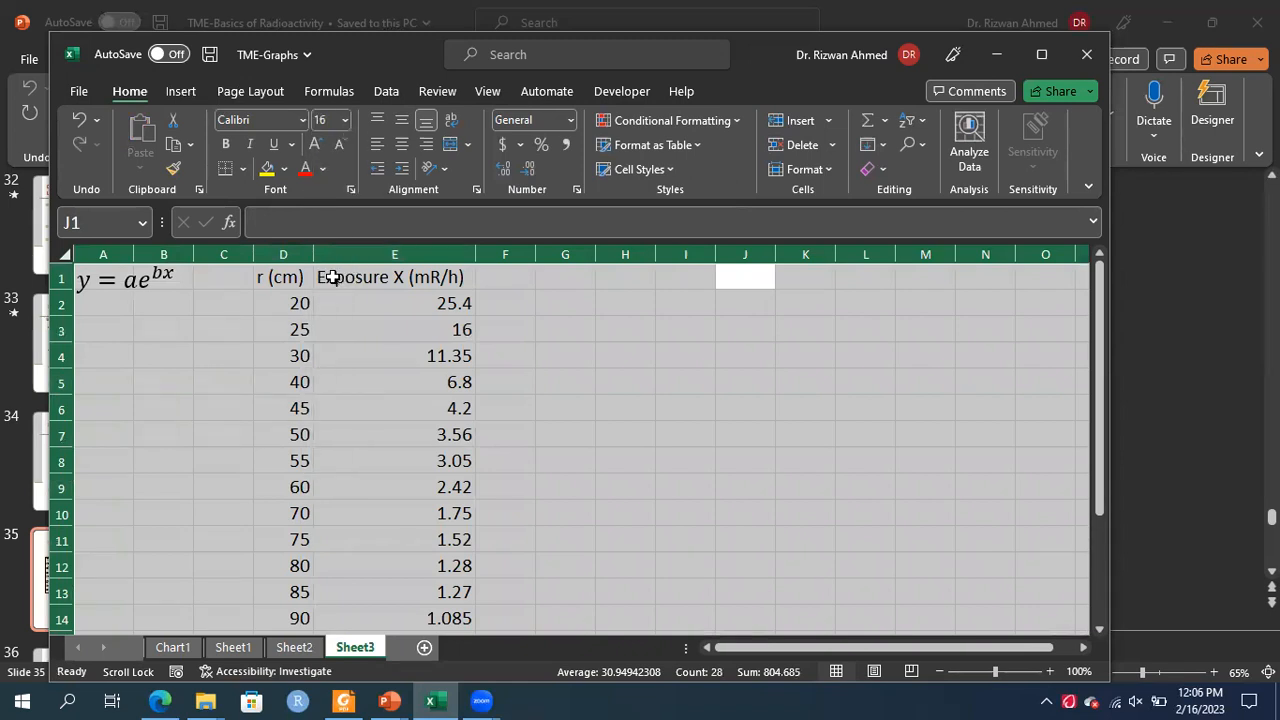
Enter the column heading ln(r) in cell G1
click(574, 338)
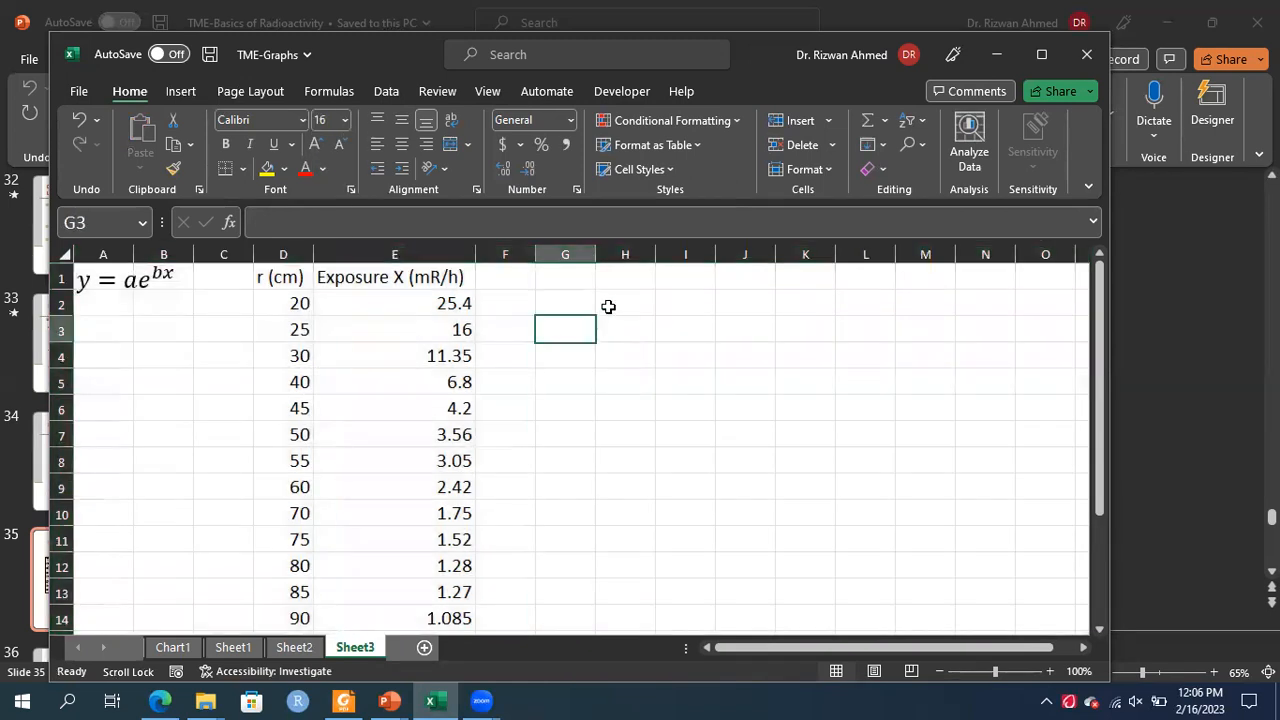
click(565, 282)
text(ln)
key(BackSpace)
key(BackSpace)
text(ln9)
key(BackSpace)
text((r))
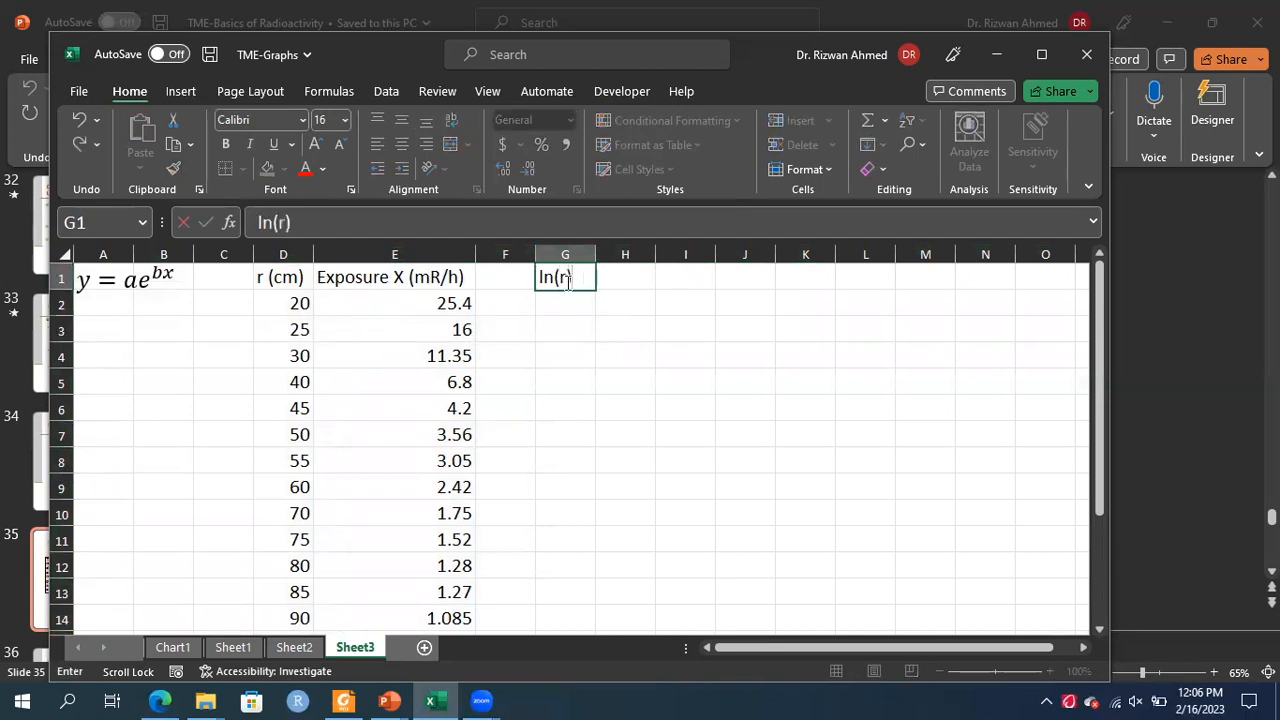
key(Right)
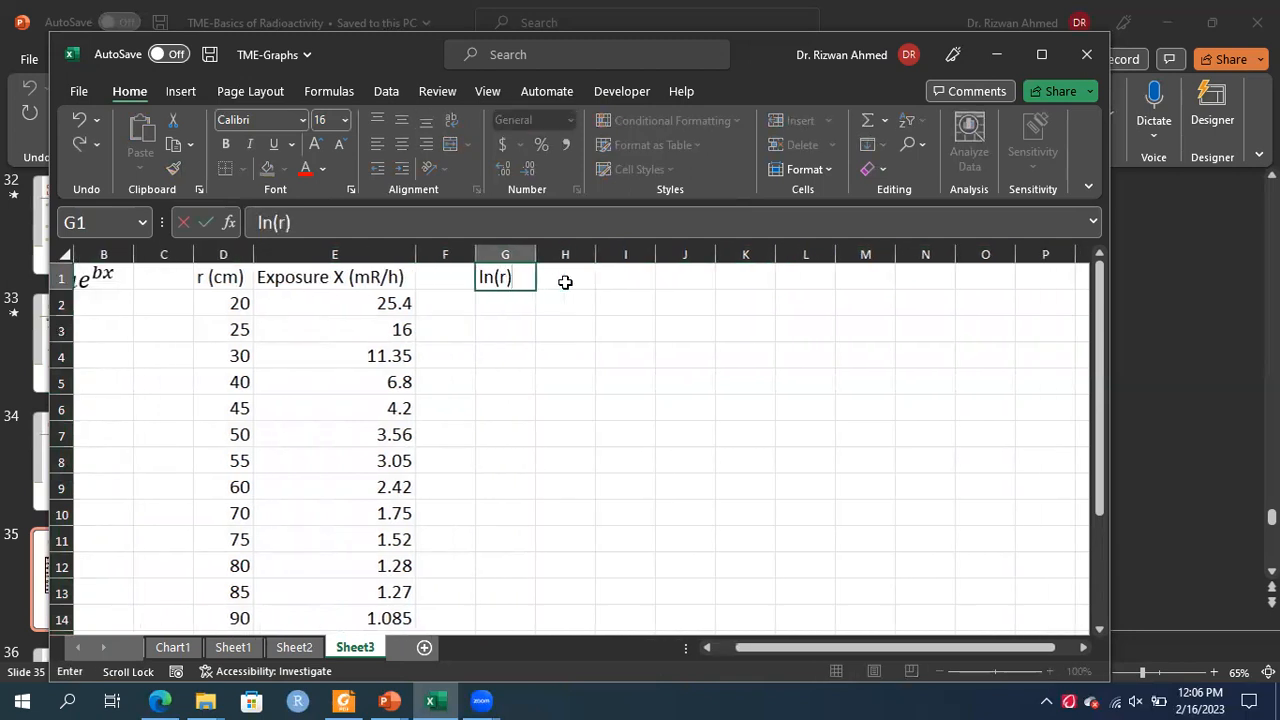
key(BackSpace)
key(BackSpace)
text((r))
click(586, 275)
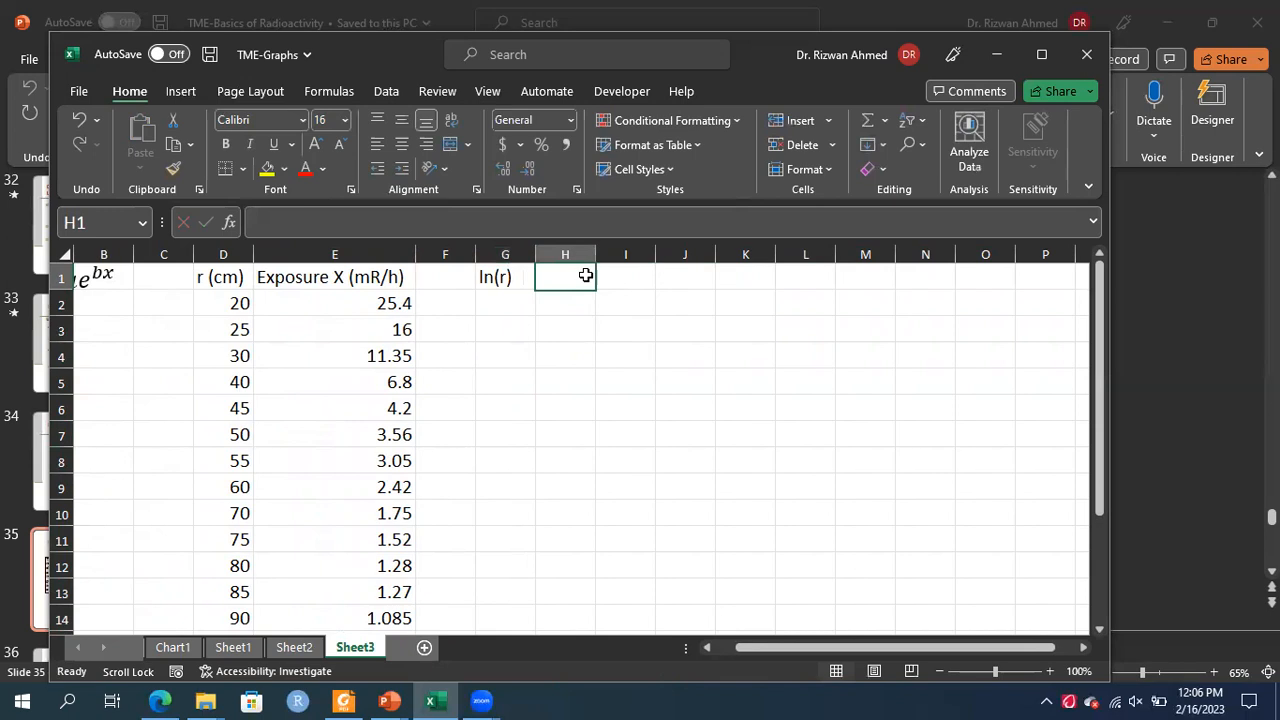
Enter the column heading ln(X) in cell H1
text(ln)
key(BackSpace)
key(BackSpace)
text(ln(X))
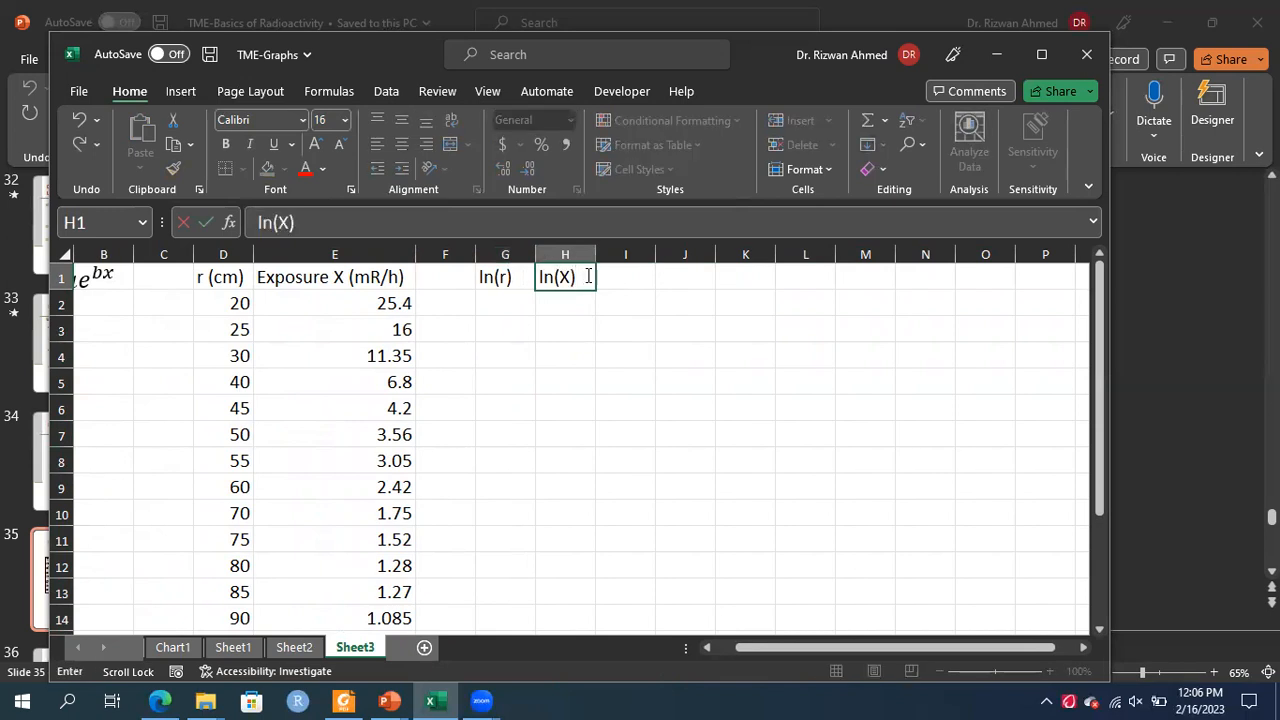
scroll(588, 276, down, 1)
scroll(587, 275, left, 1)
scroll(586, 275, up, 1)
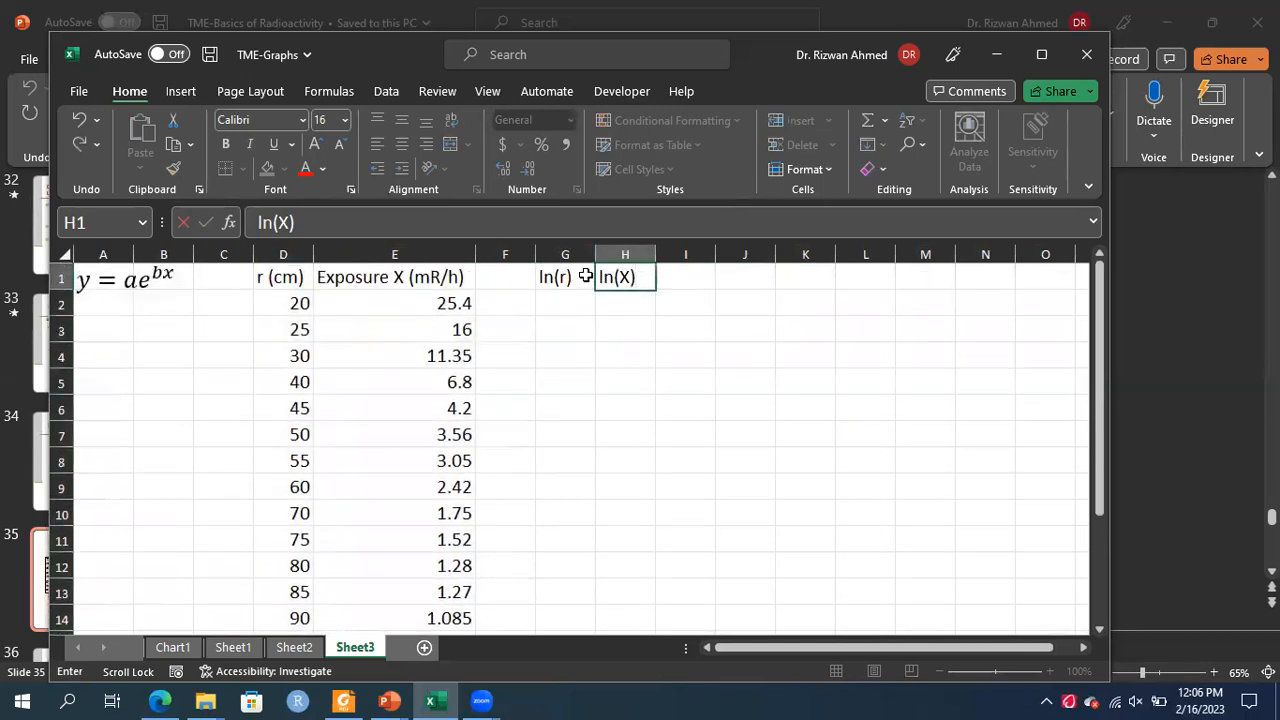
key(Return)
scroll(586, 276, down, 1)
scroll(586, 276, up, 1)
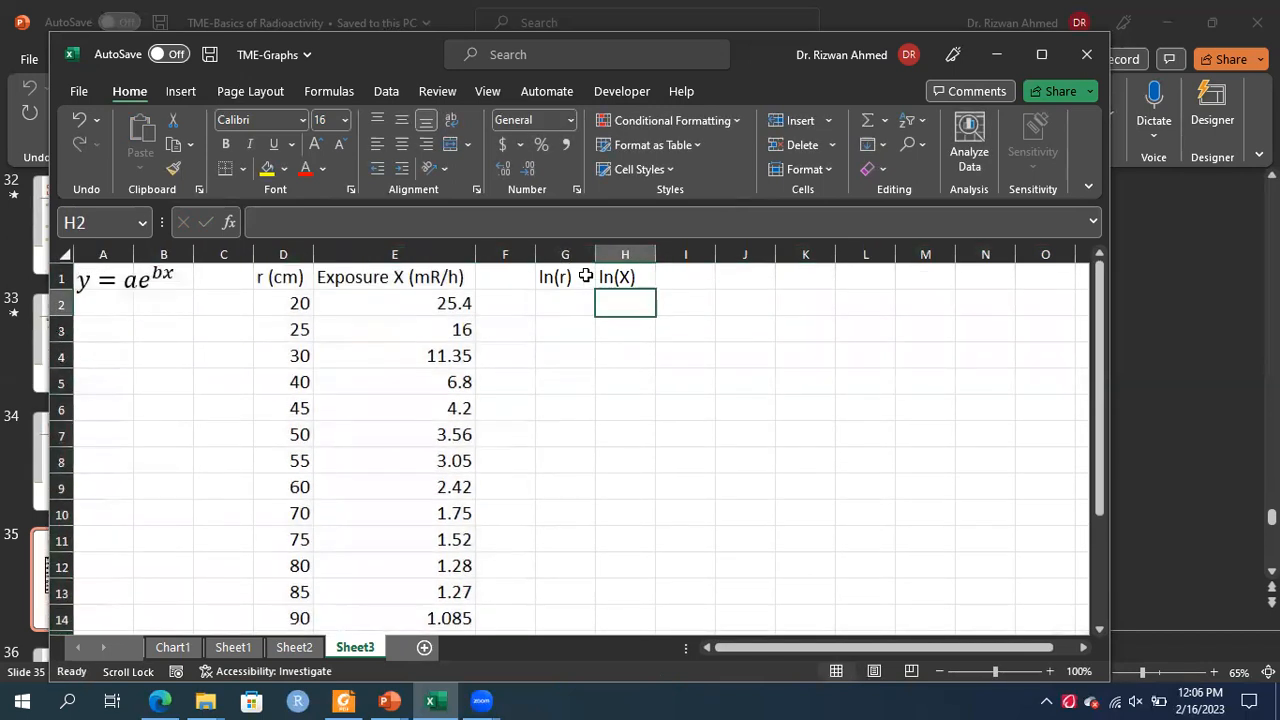
Enter the formula =LN(D2) in cell G2 to compute ln(r)
click(566, 297)
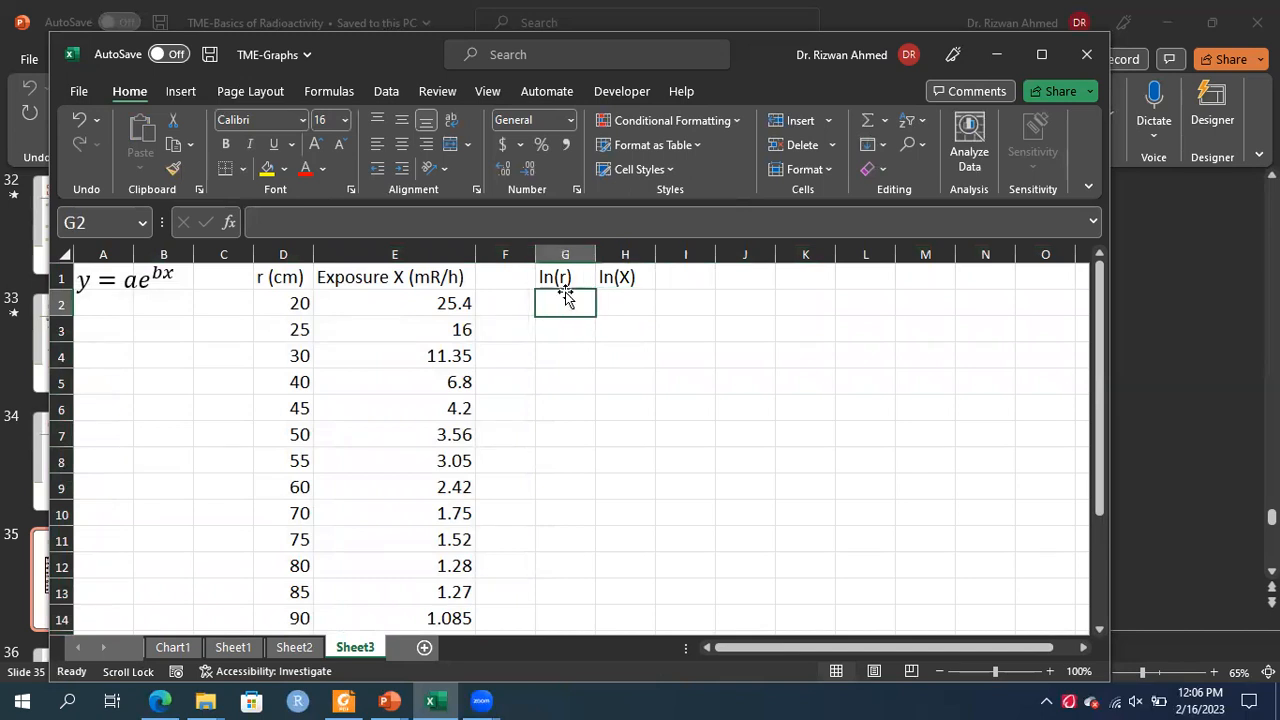
text(=ln)
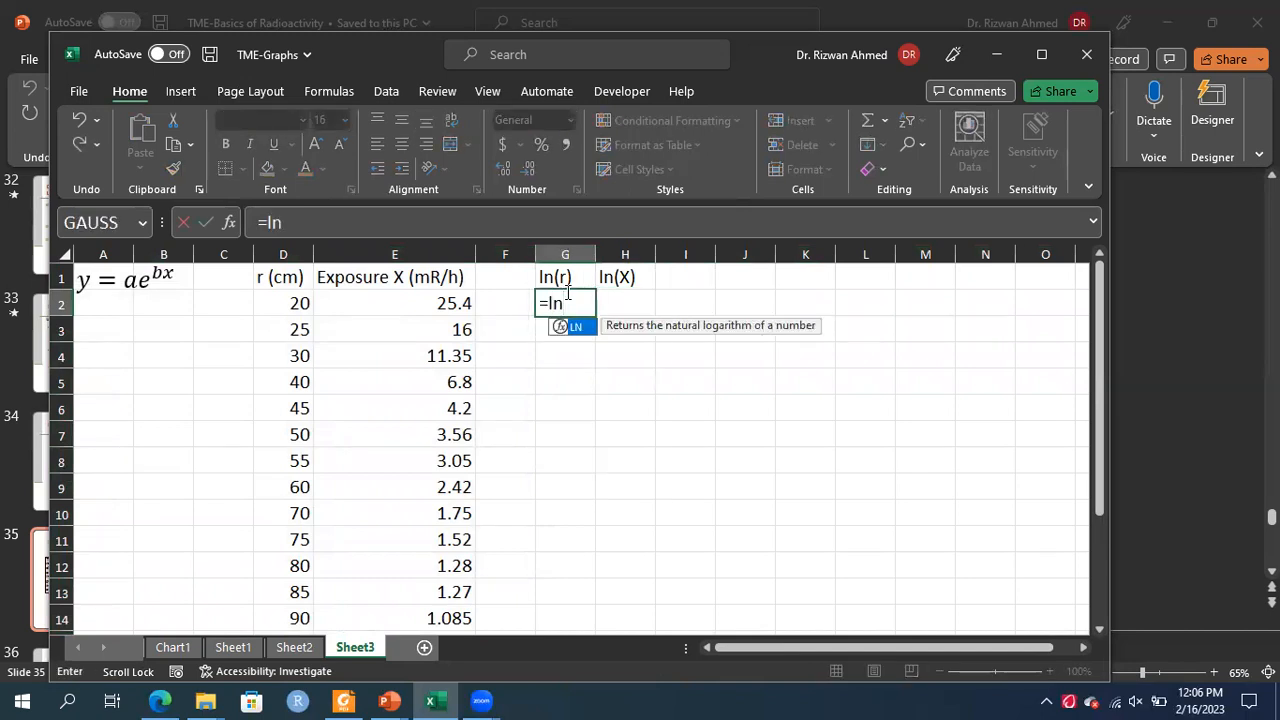
text(()
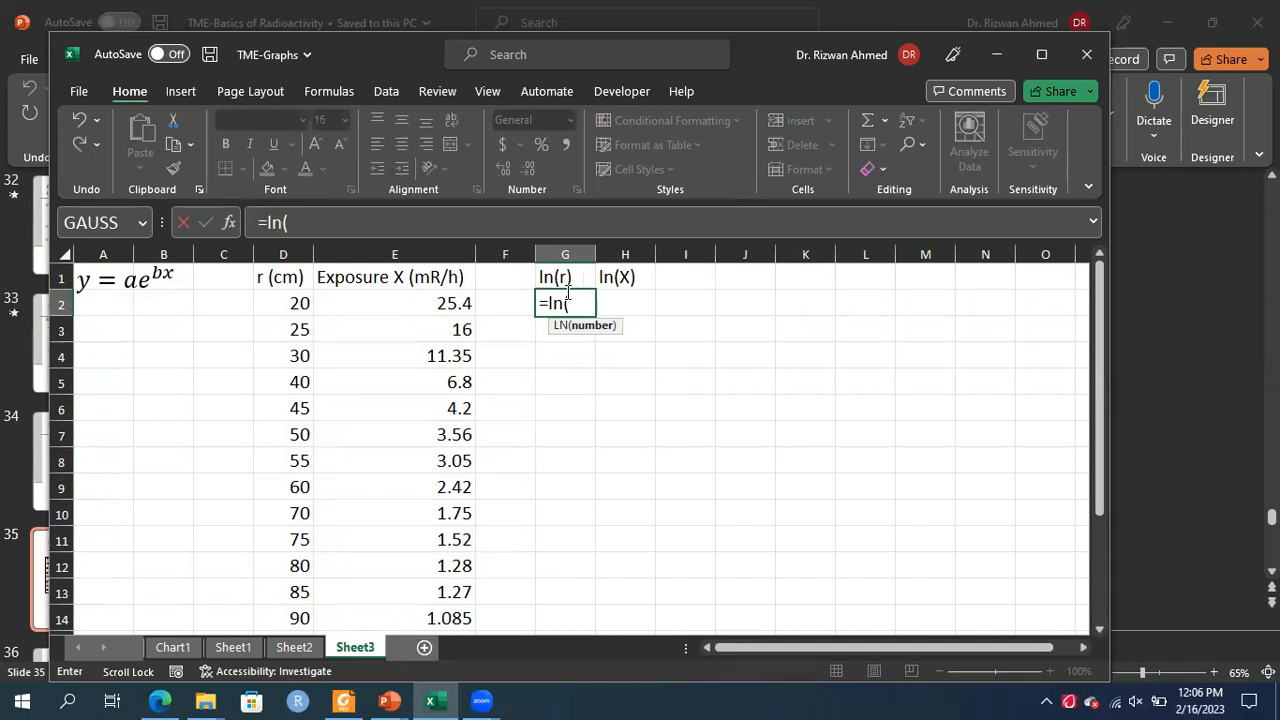
click(290, 303)
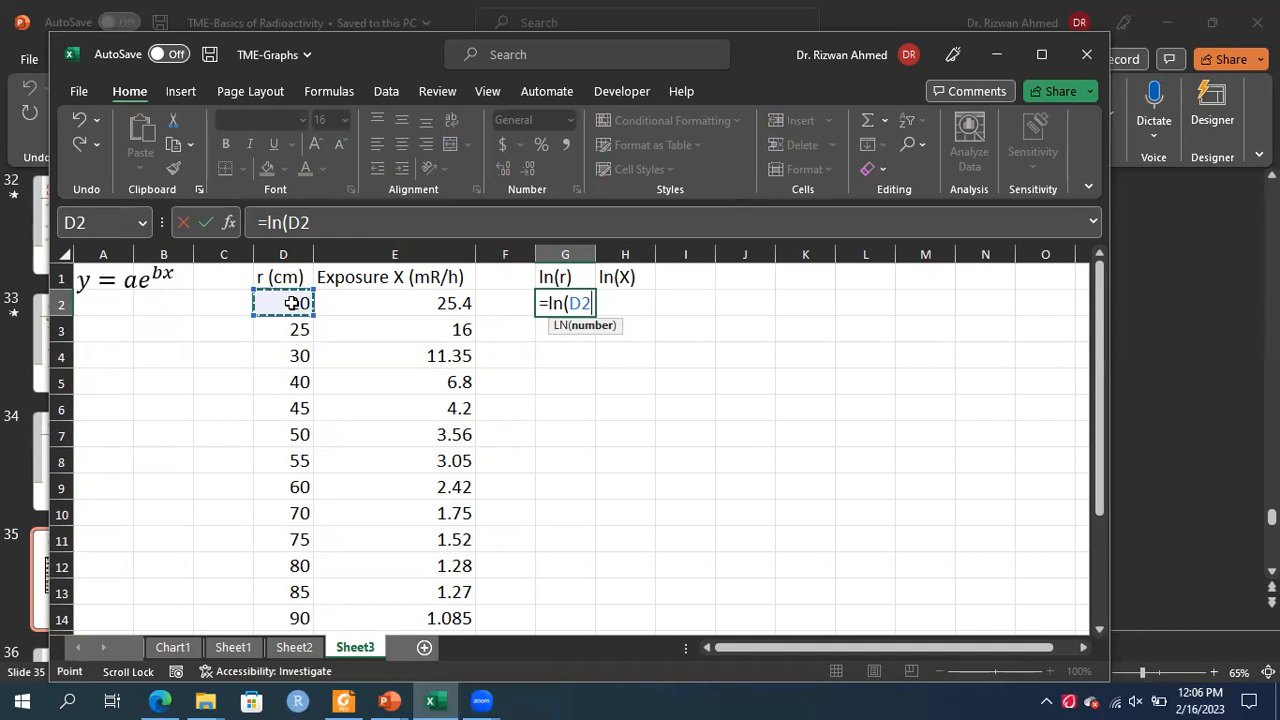
text())
key(Return)
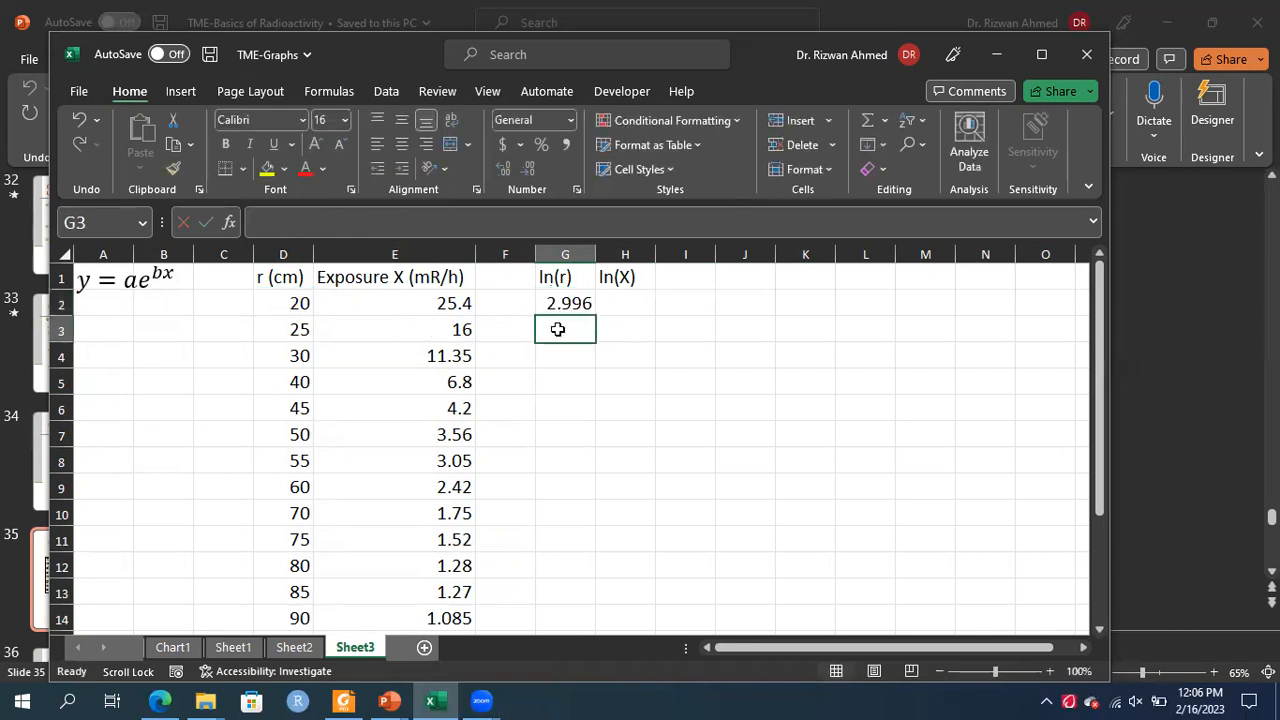
Enter the formula =LN(E2) in cell H2 to compute ln(X)
click(580, 303)
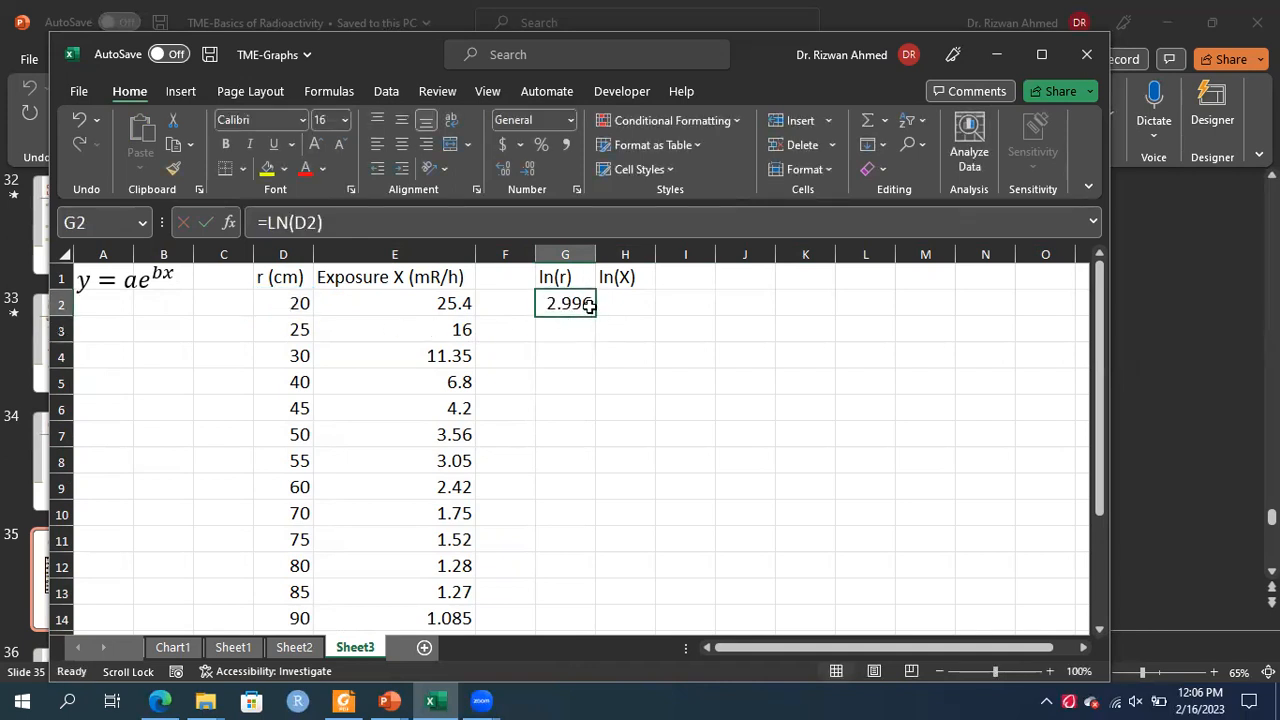
click(610, 304)
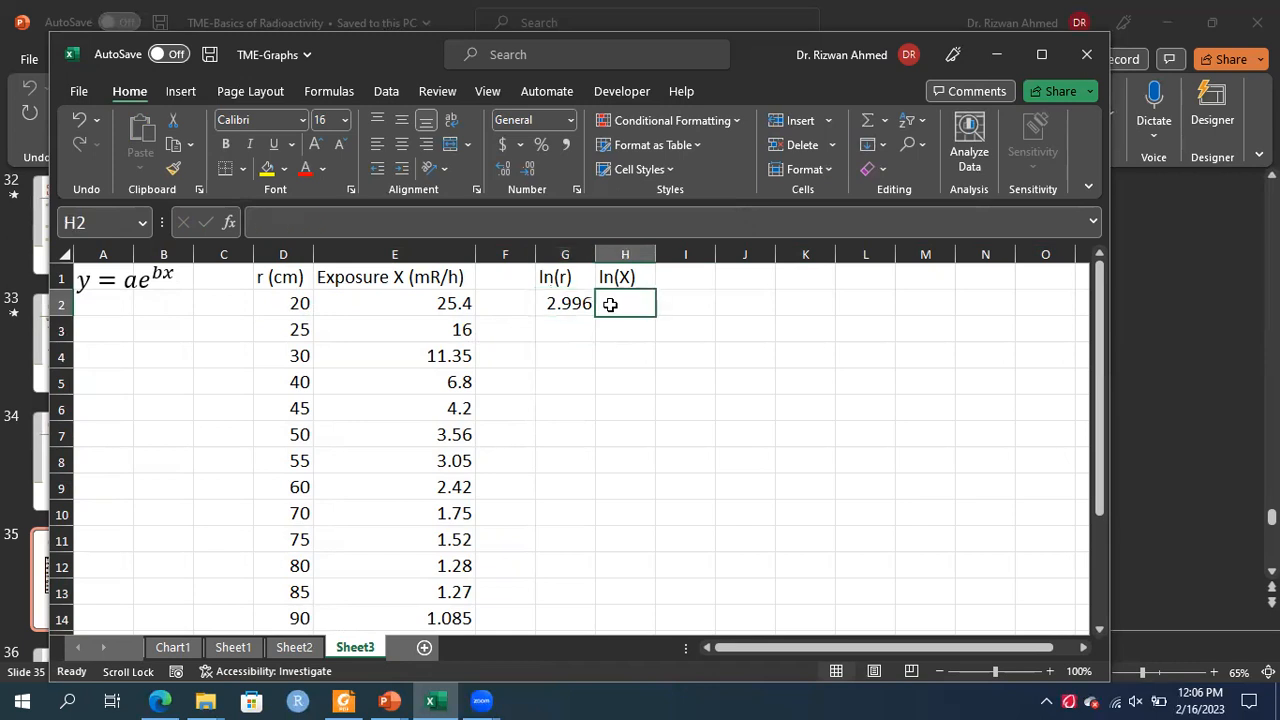
text(=ln()
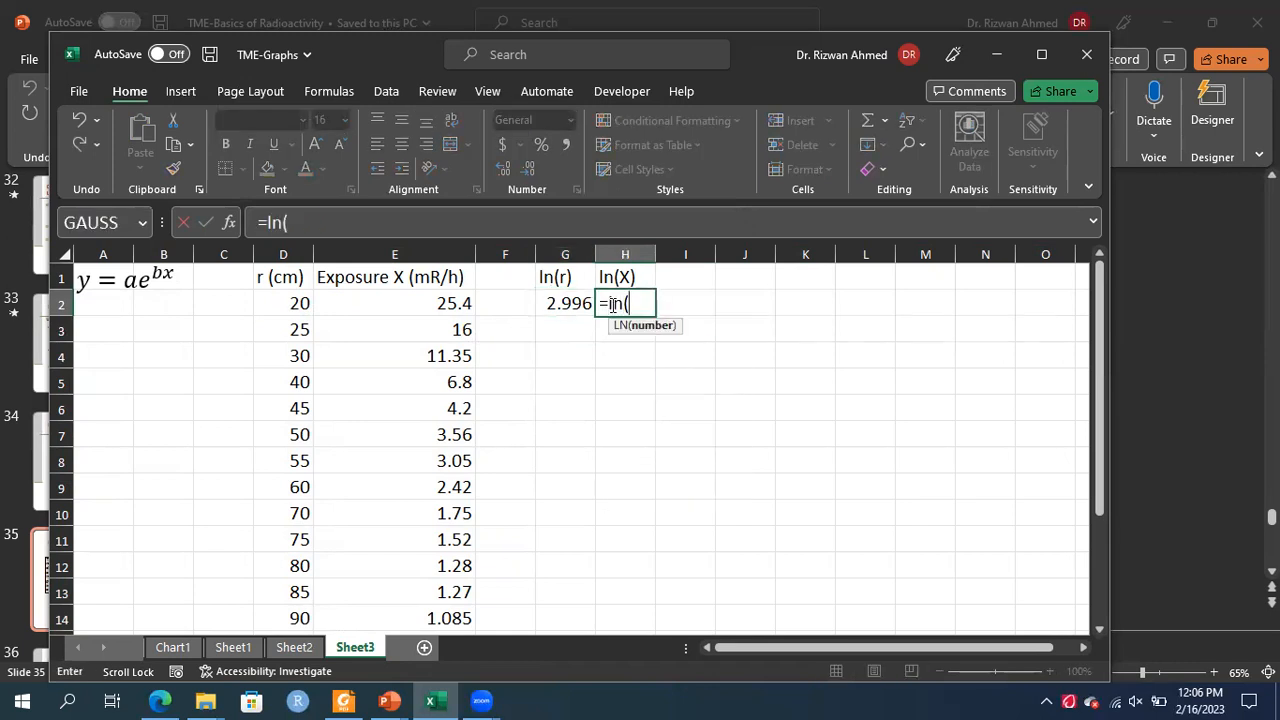
click(452, 306)
text())
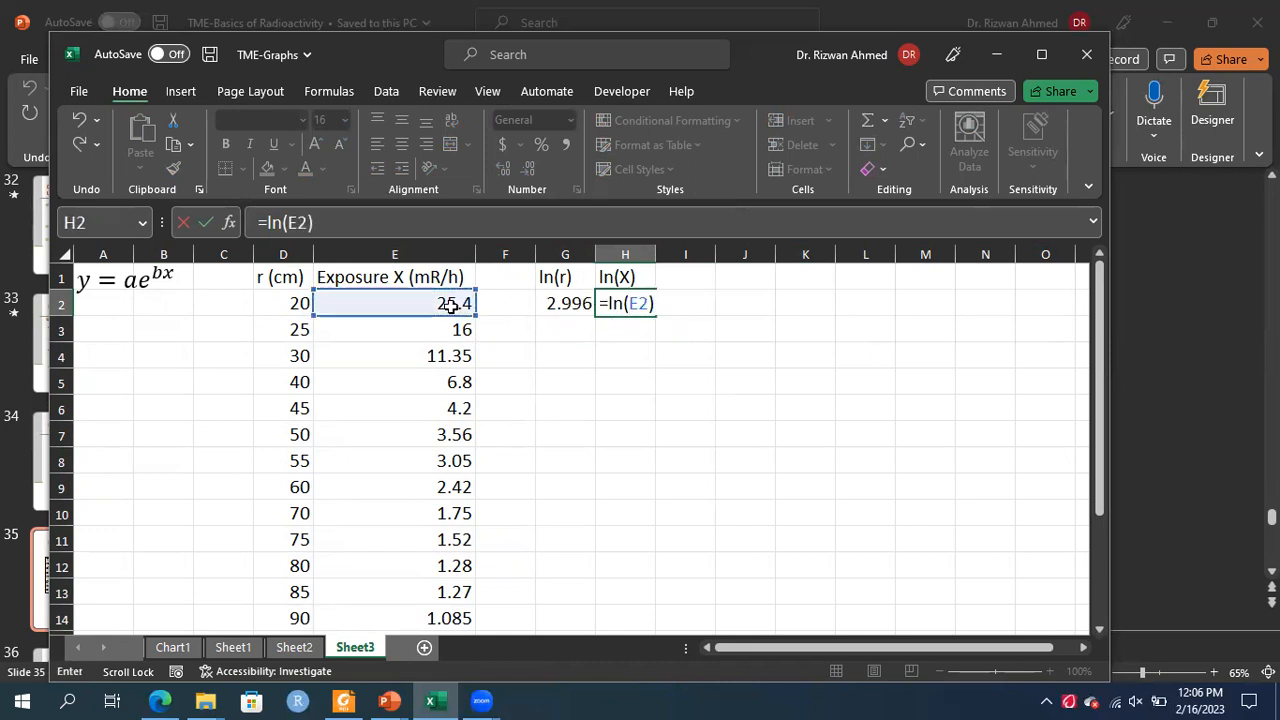
key(Return)
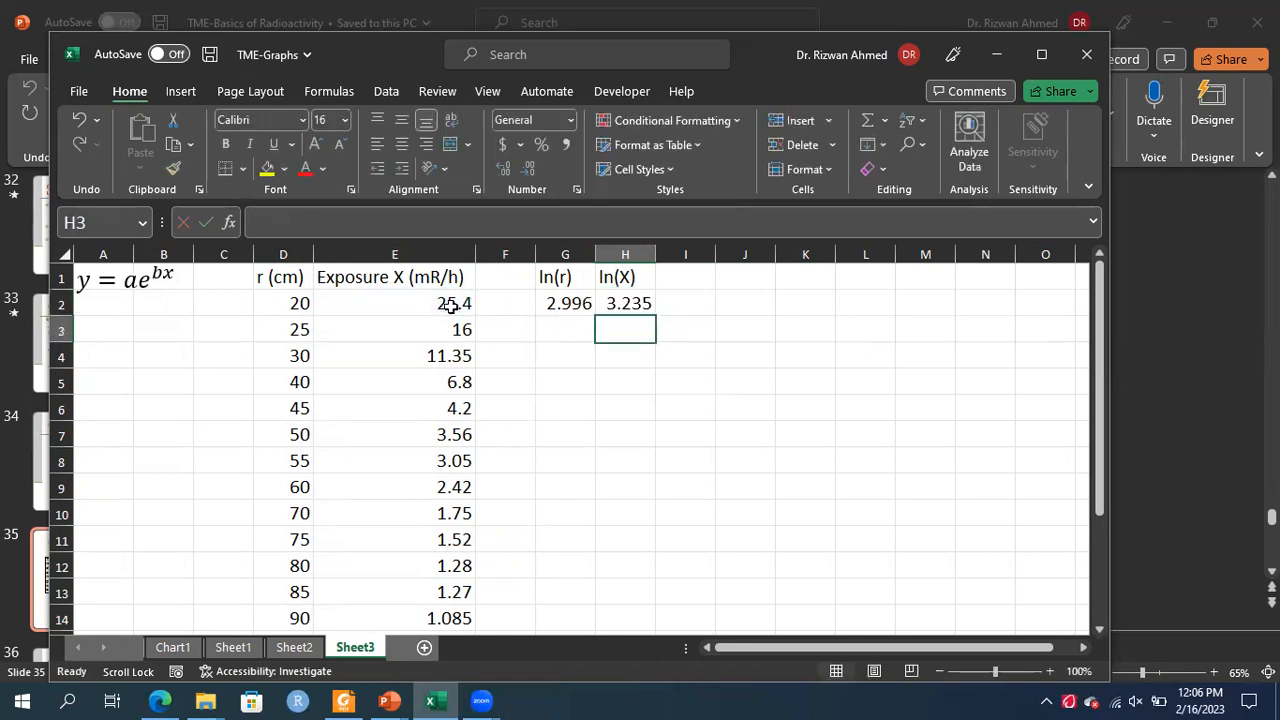
Fill the ln(r) and ln(X) formulas in G2:H2 down through row 14
click(566, 304)
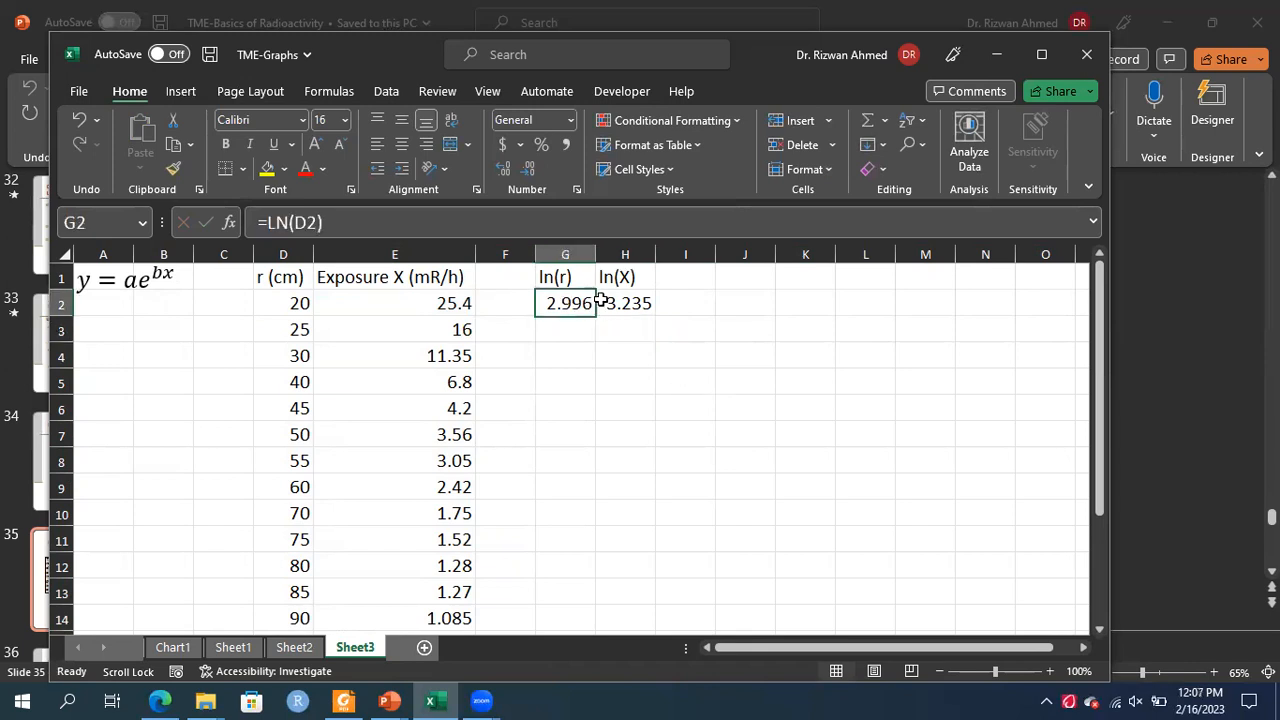
click(641, 358)
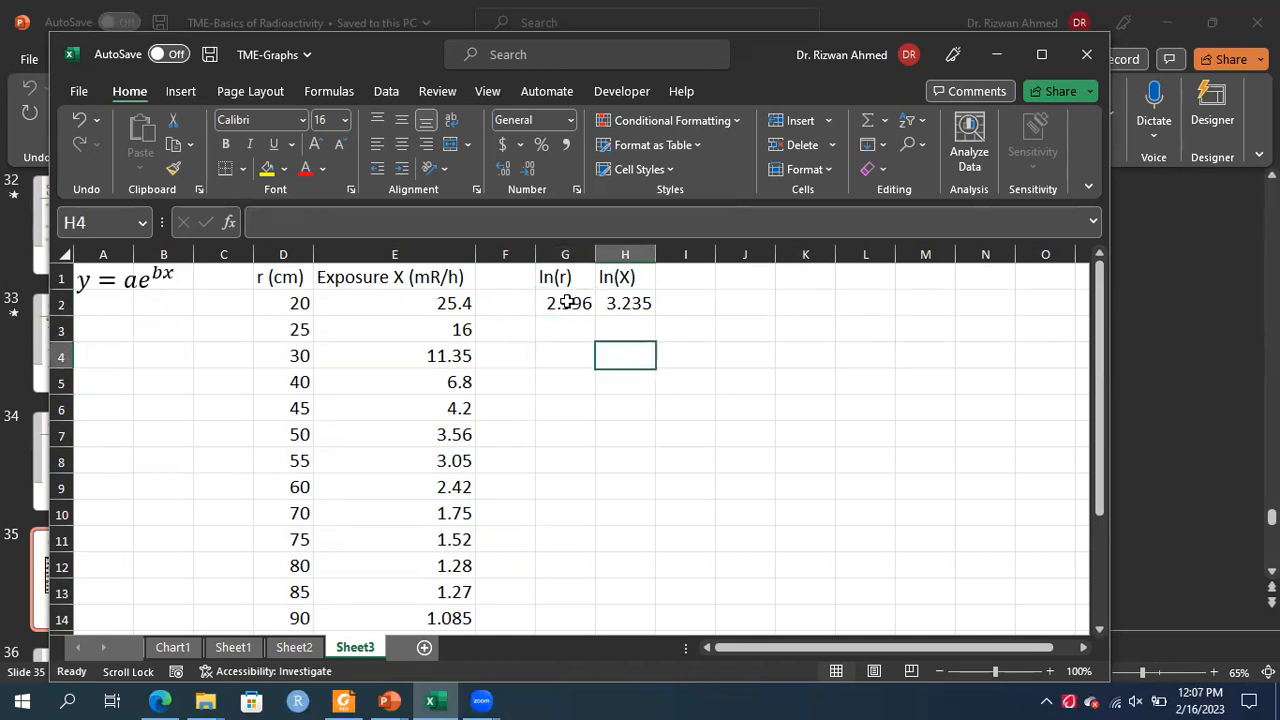
click(570, 302)
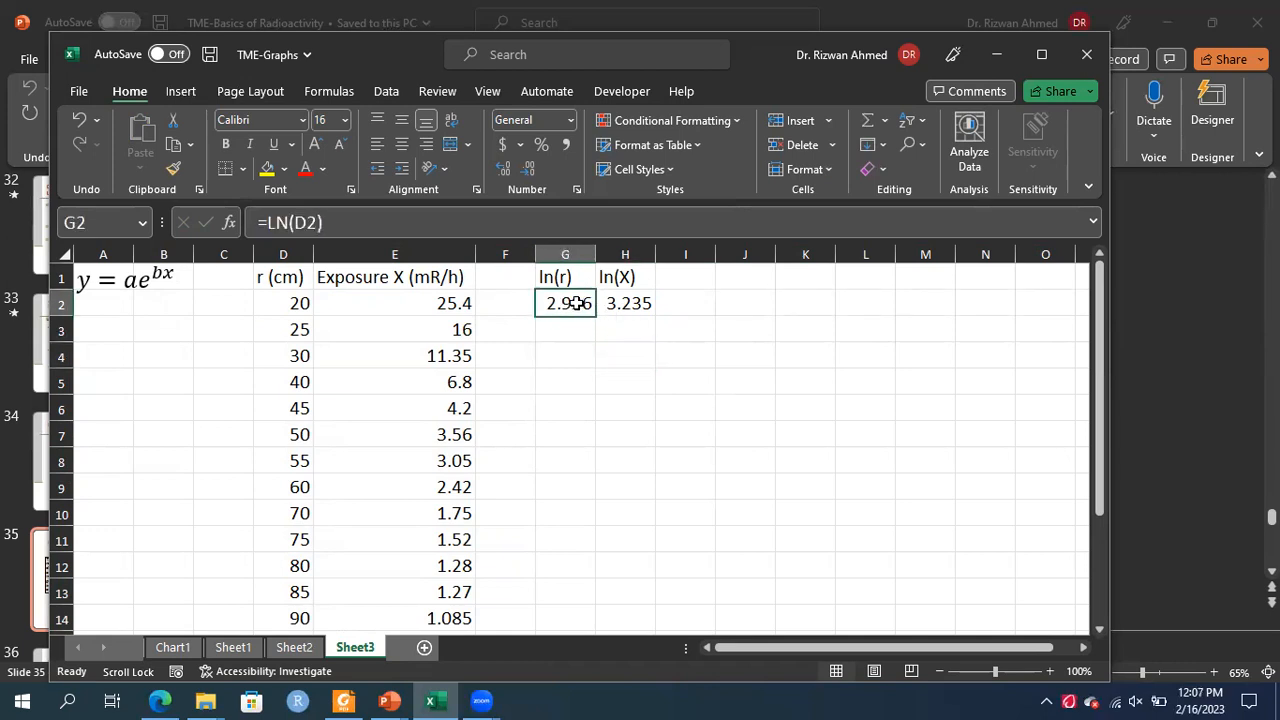
shift+click(611, 302)
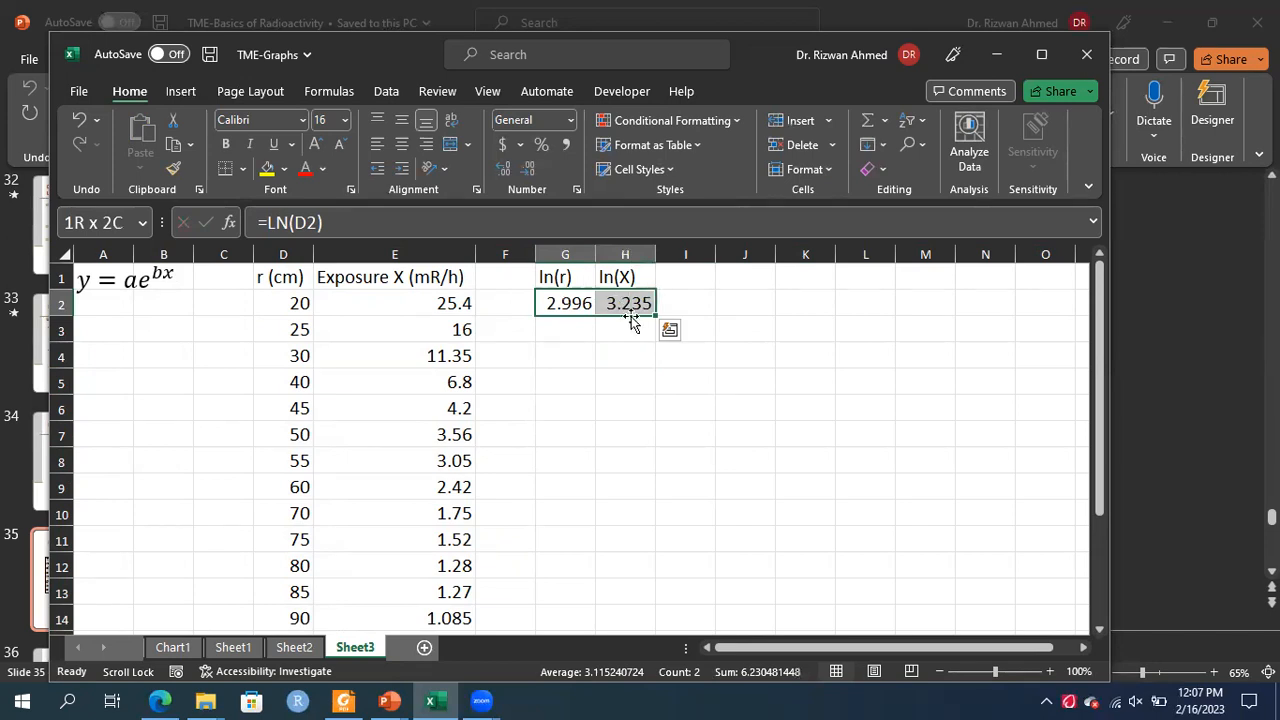
drag(656, 316, 618, 626)
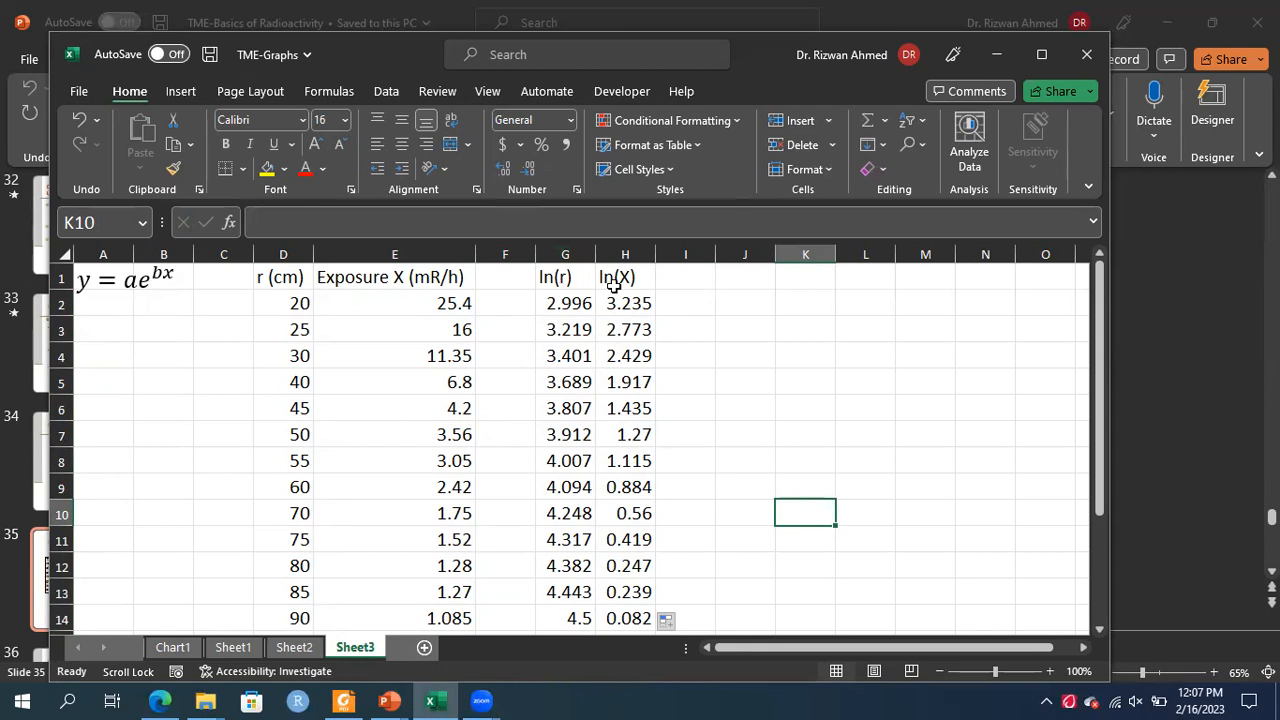
Insert an empty scatter chart and move it beside the data columns
click(180, 91)
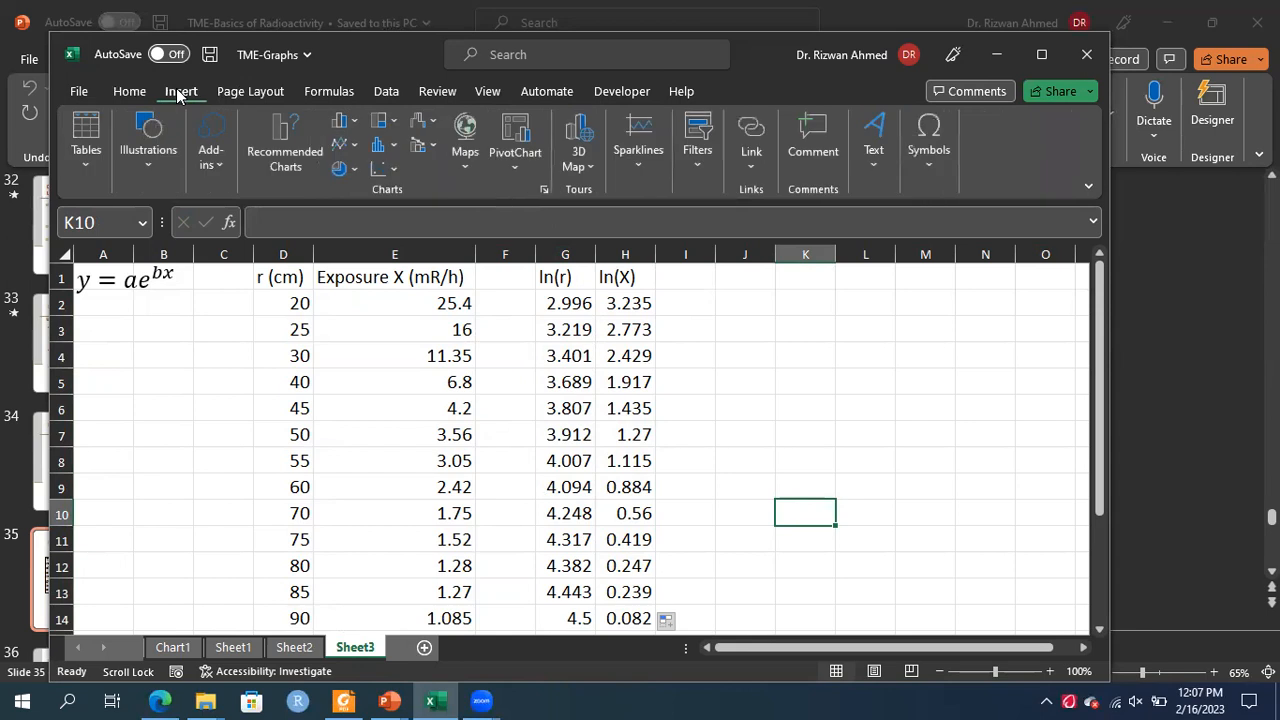
click(389, 172)
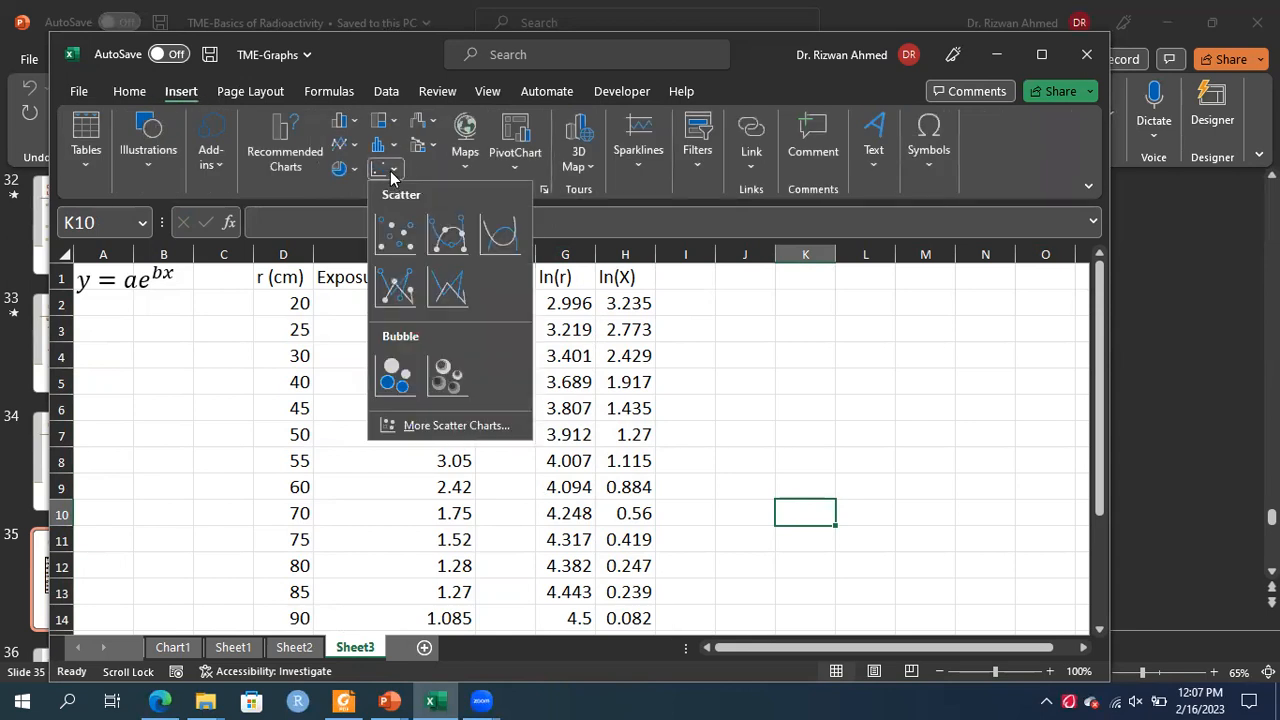
click(395, 232)
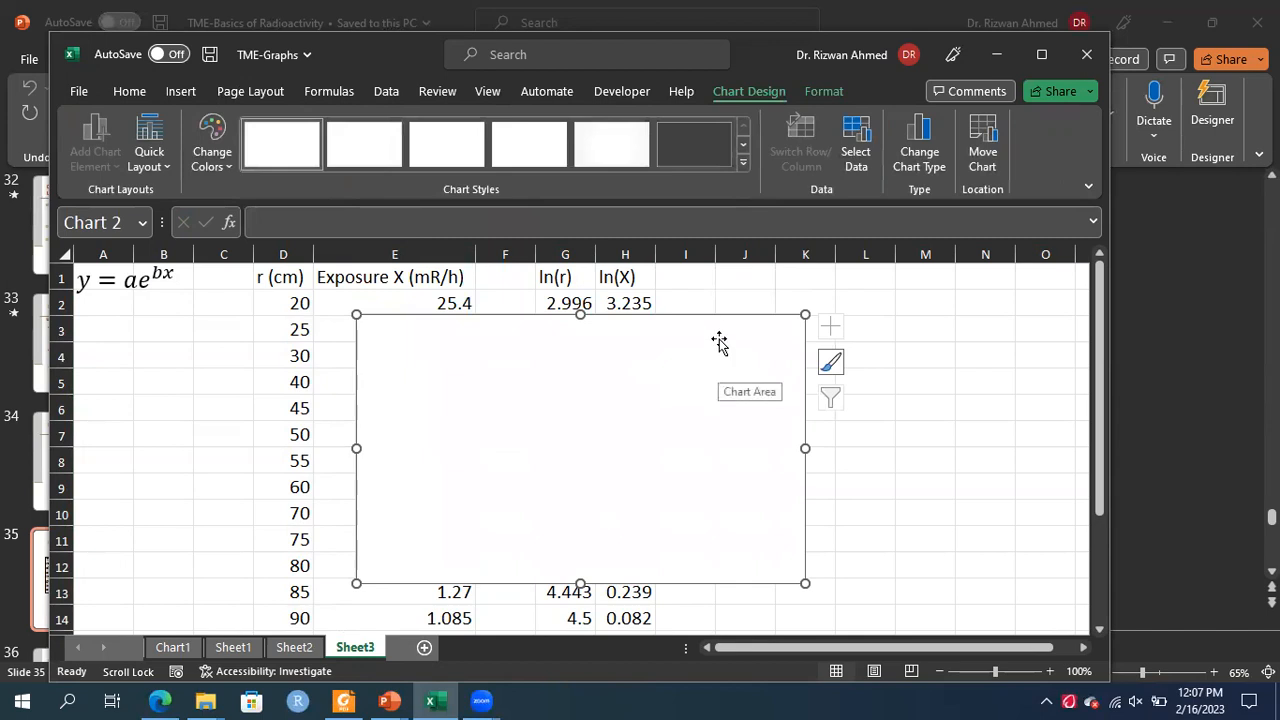
drag(803, 323, 1003, 334)
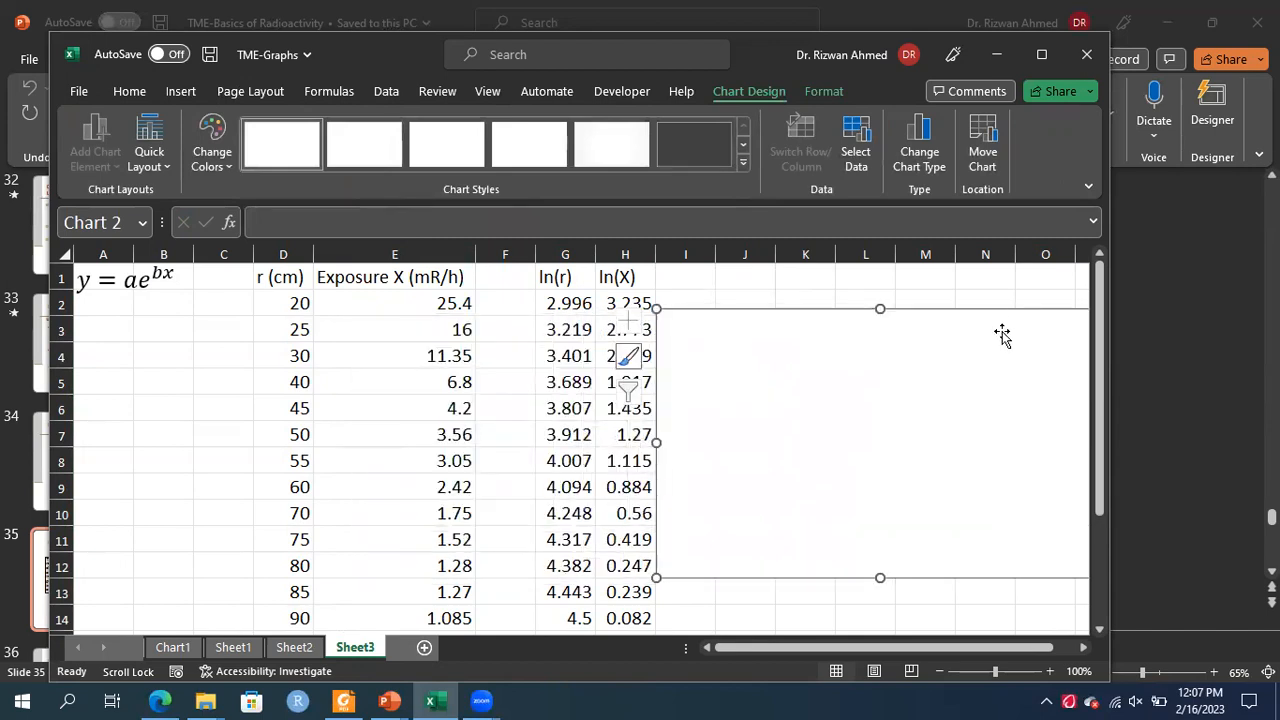
Add a new chart series and set its X values to the ln(r) range G2:G14
click(857, 137)
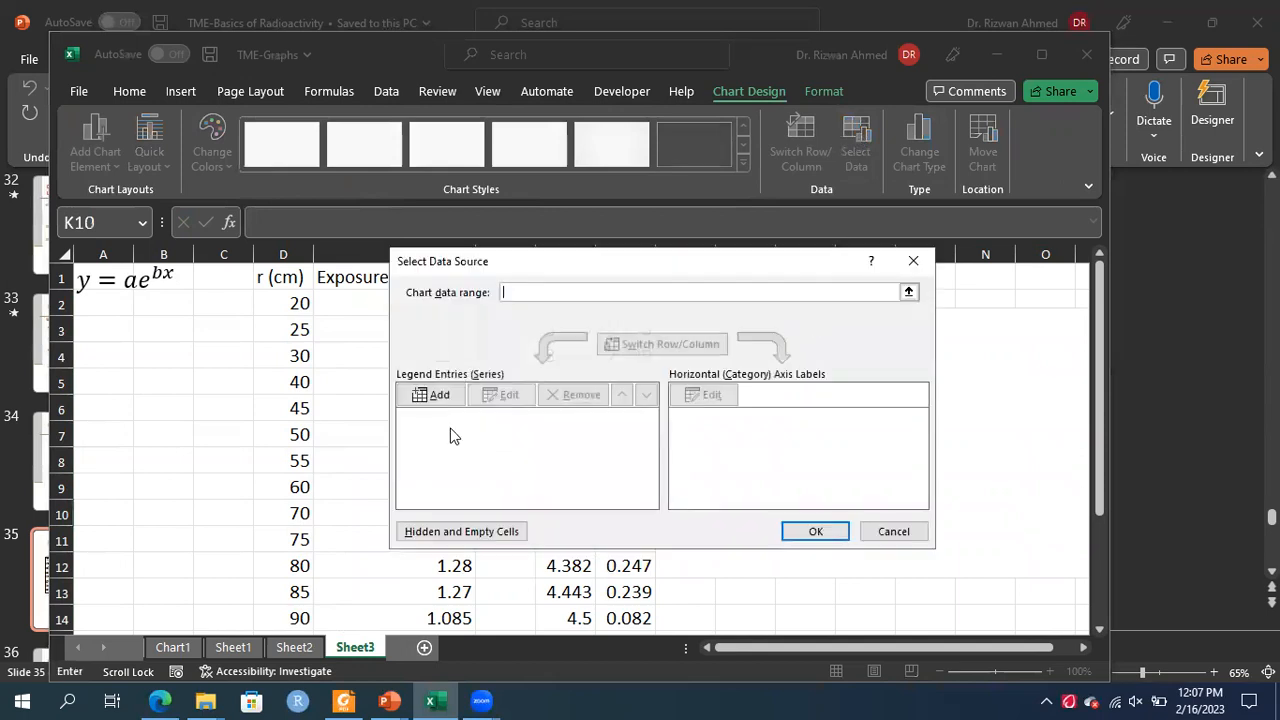
click(438, 396)
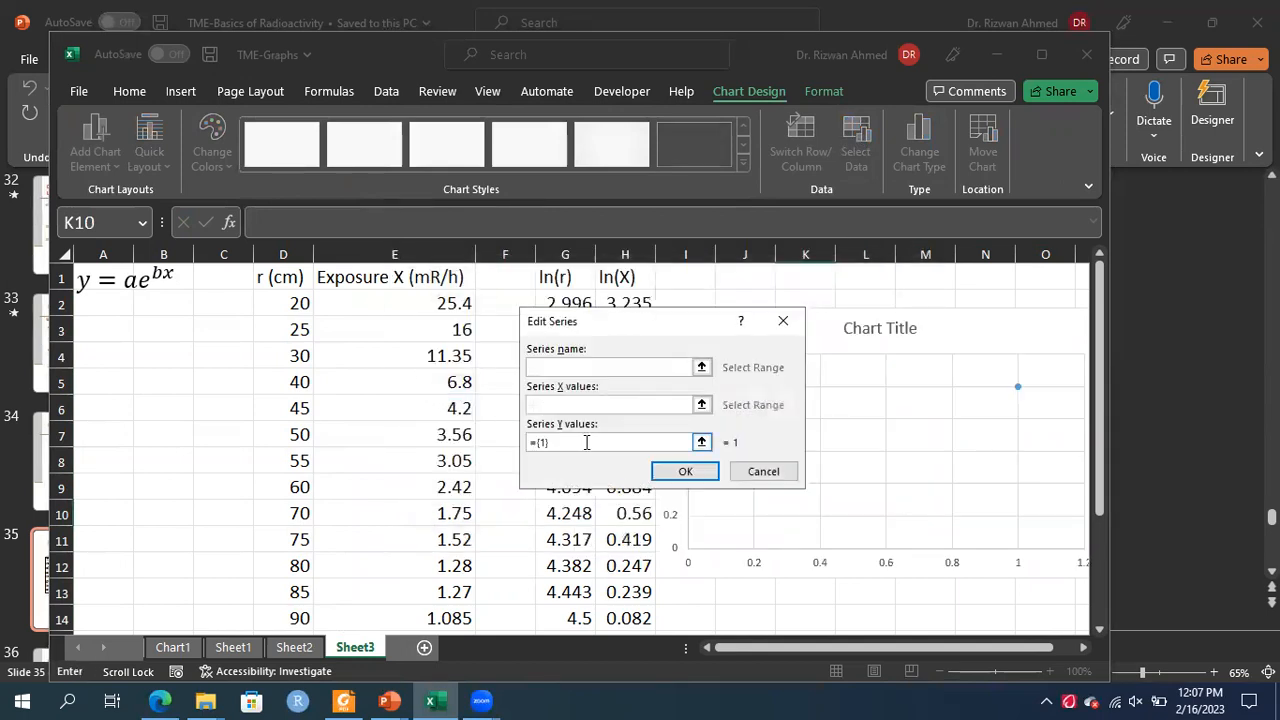
click(702, 405)
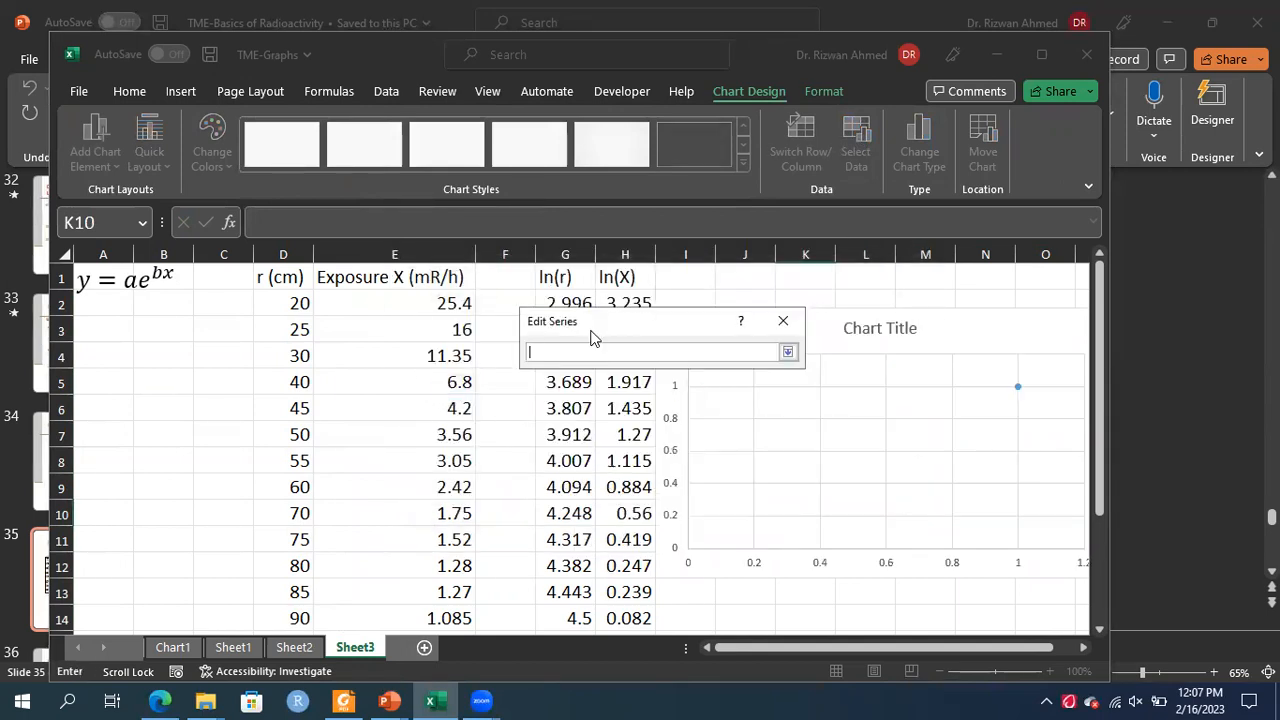
click(564, 301)
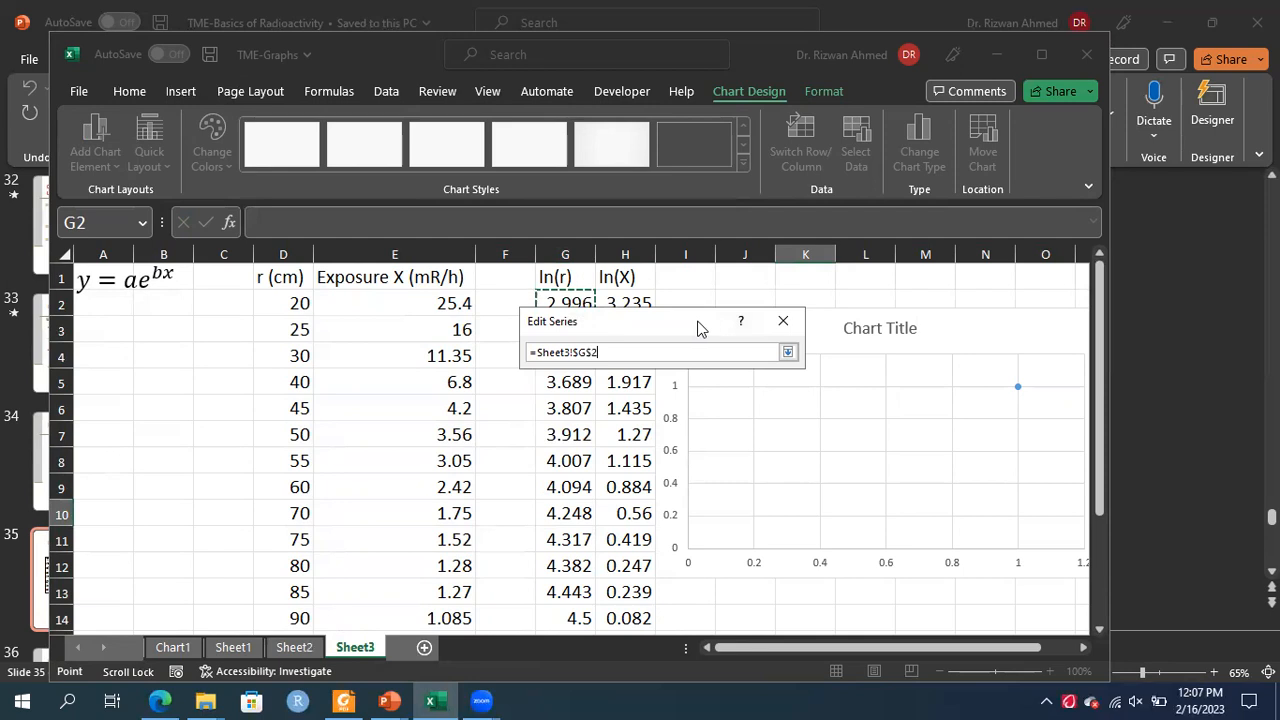
drag(697, 329, 835, 288)
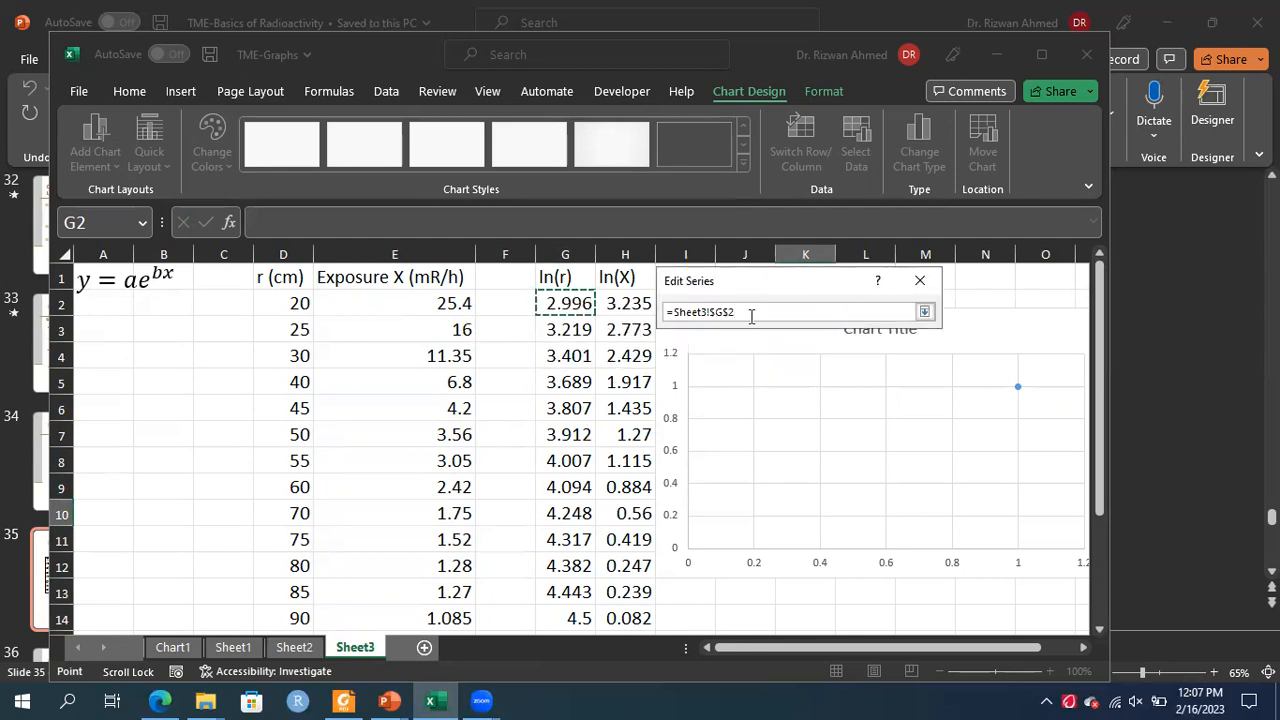
key(BackSpace)
key(BackSpace)
key(BackSpace)
key(BackSpace)
key(BackSpace)
key(BackSpace)
key(BackSpace)
key(BackSpace)
key(BackSpace)
key(BackSpace)
key(BackSpace)
key(BackSpace)
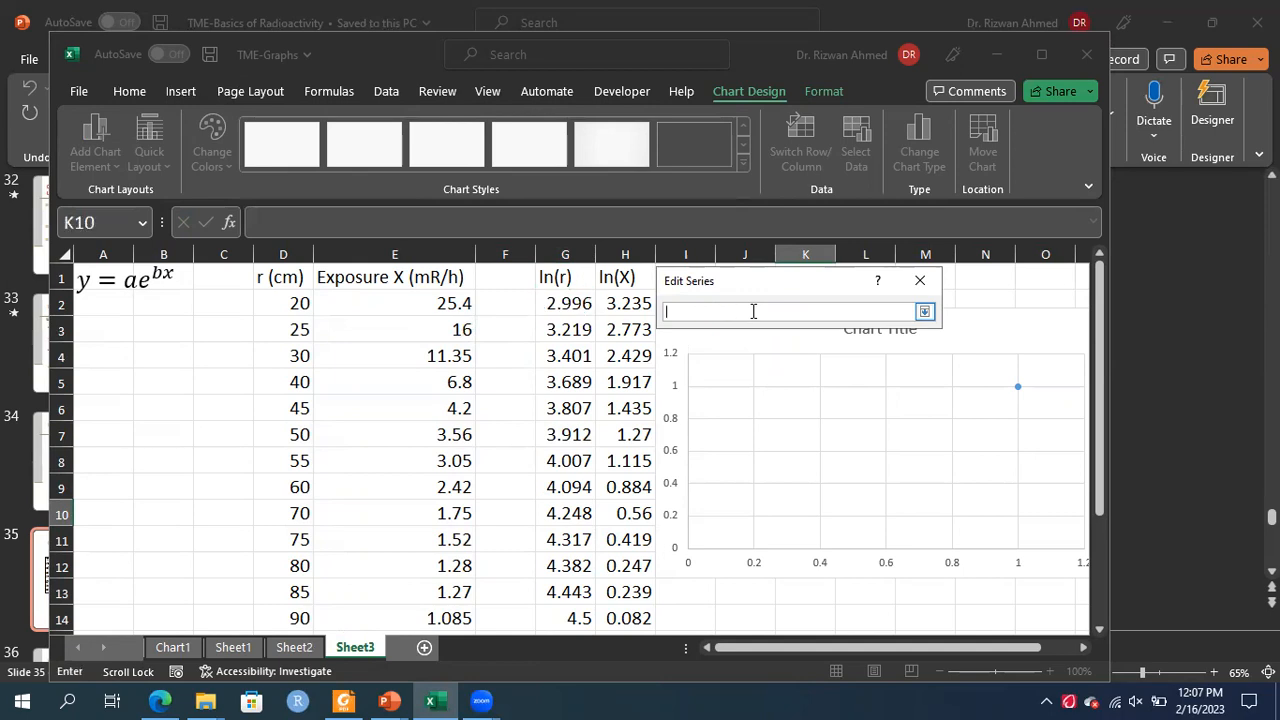
click(924, 311)
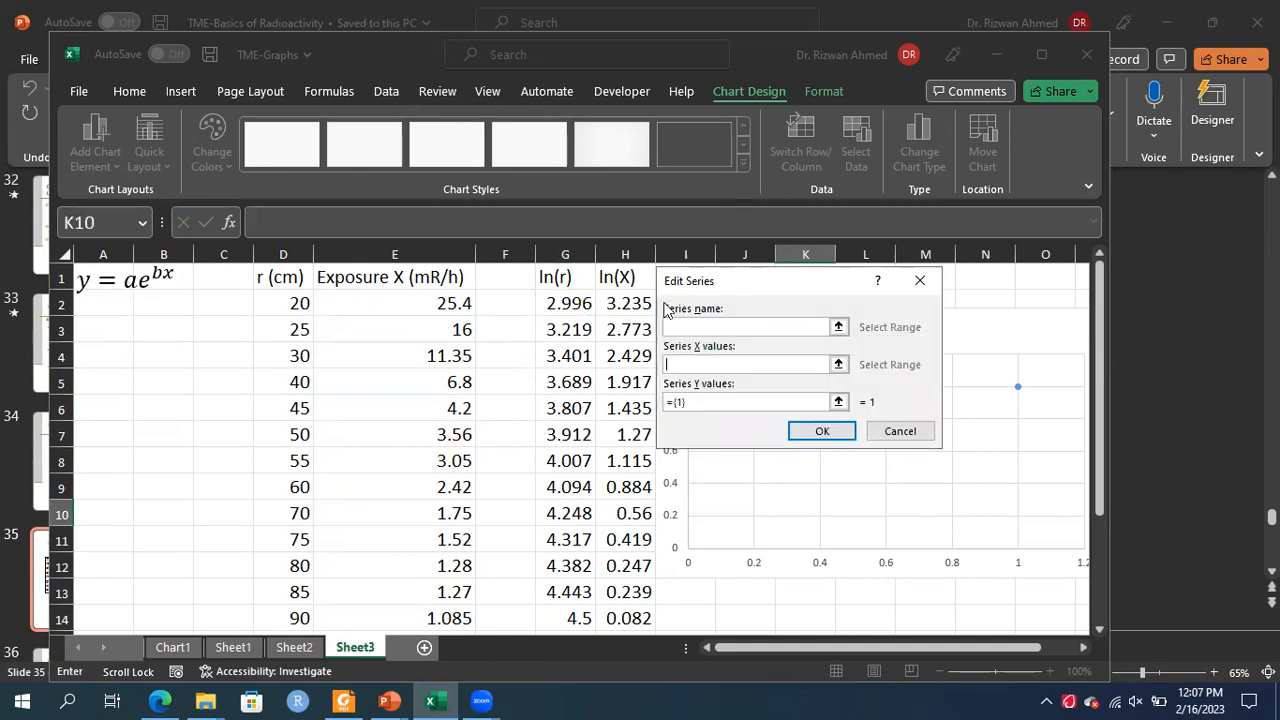
click(567, 303)
drag(567, 303, 555, 606)
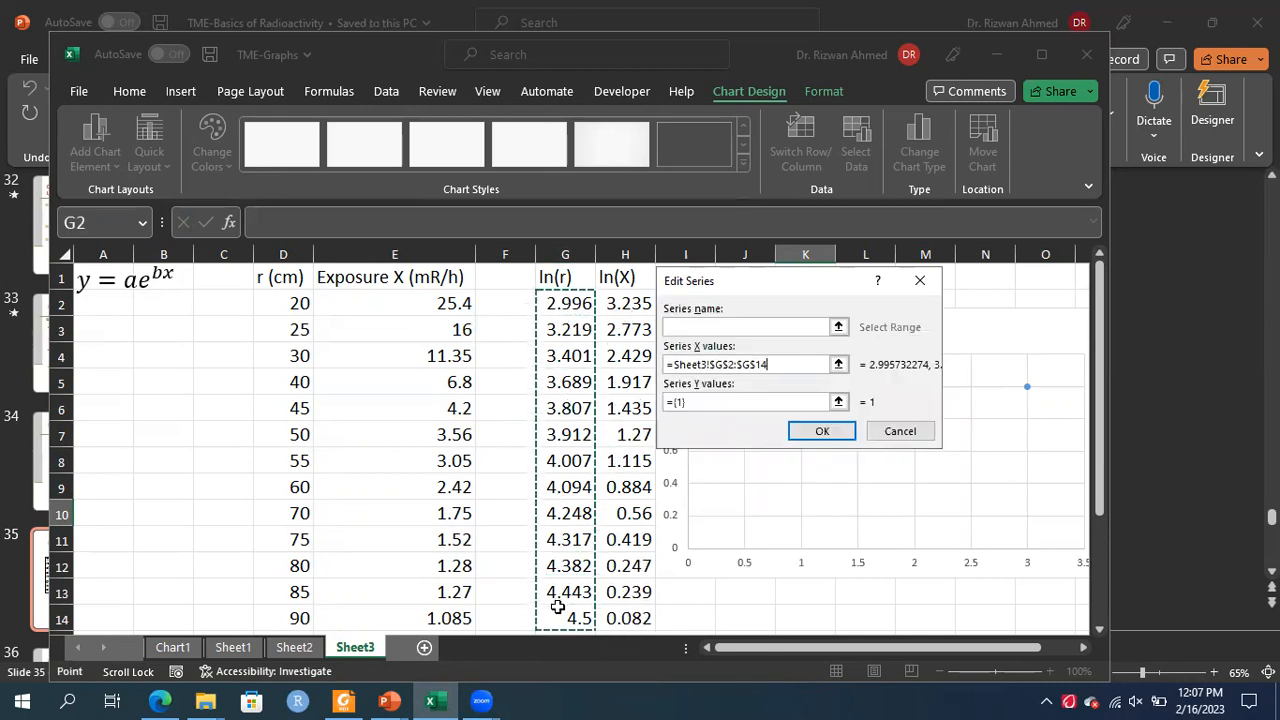
Set the series Y values to the ln(X) range H2:H14 and confirm the data source
click(838, 401)
click(617, 303)
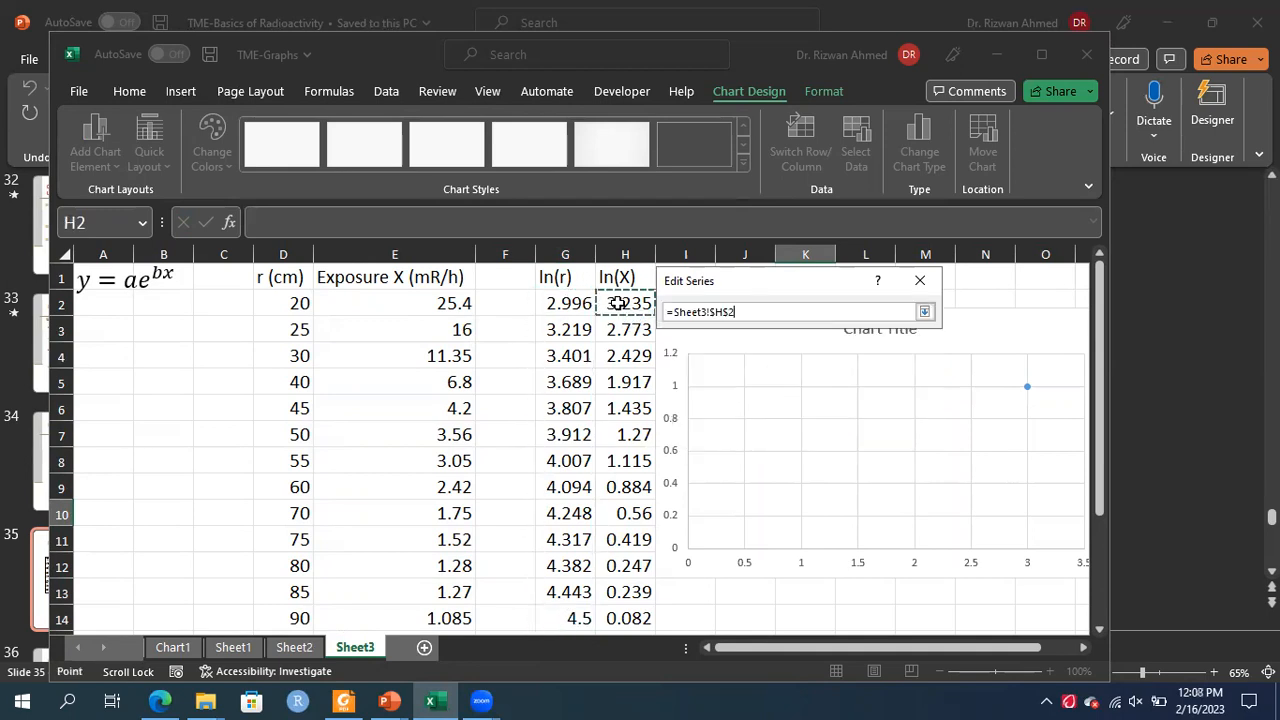
drag(617, 303, 603, 609)
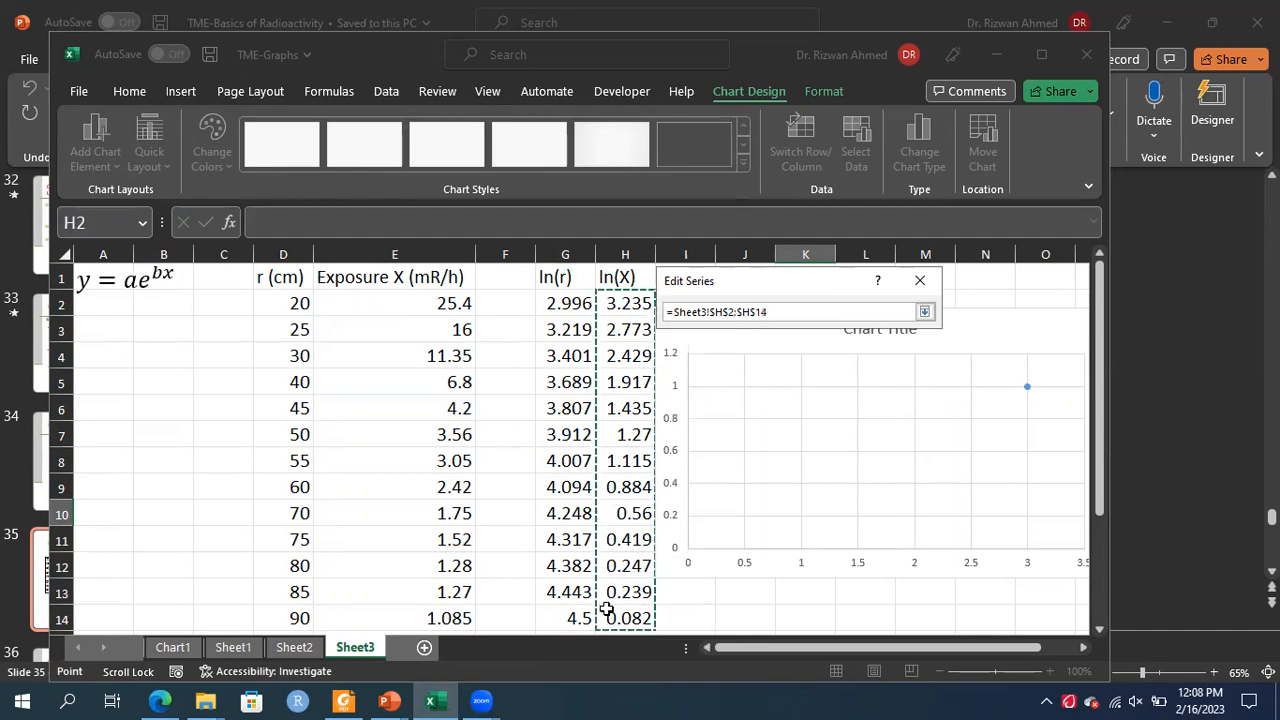
click(926, 314)
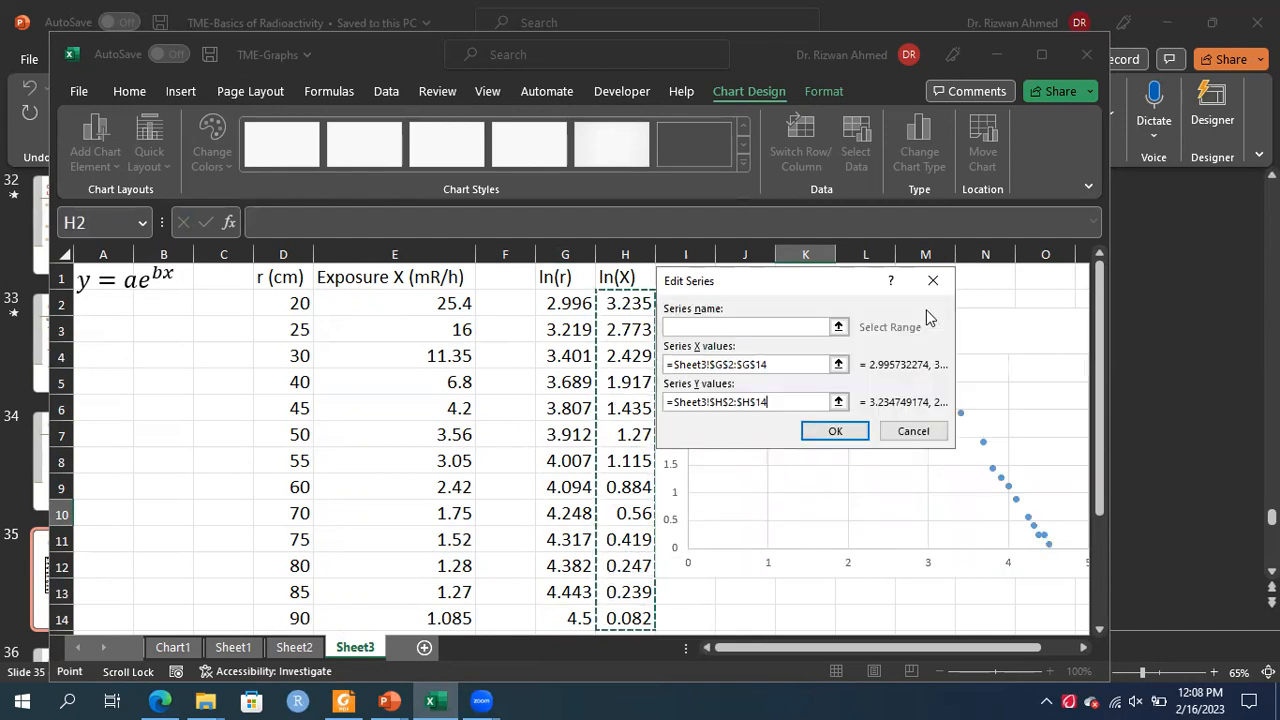
click(832, 434)
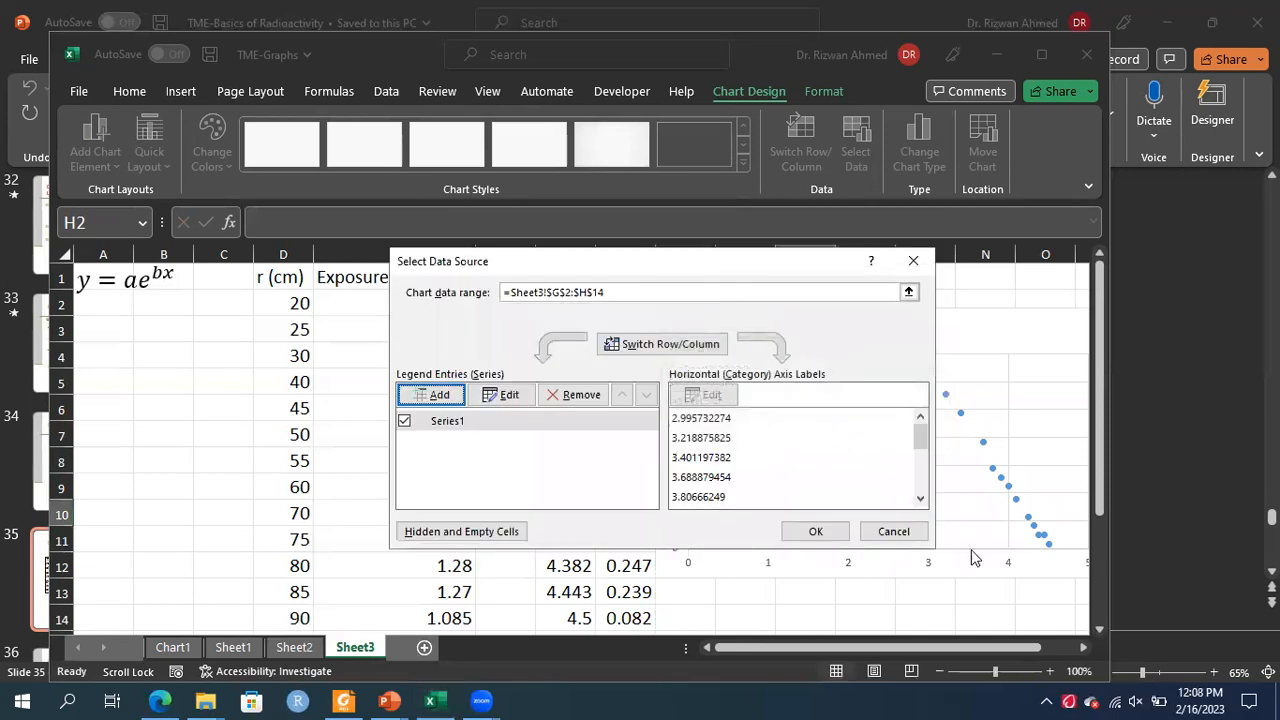
click(820, 530)
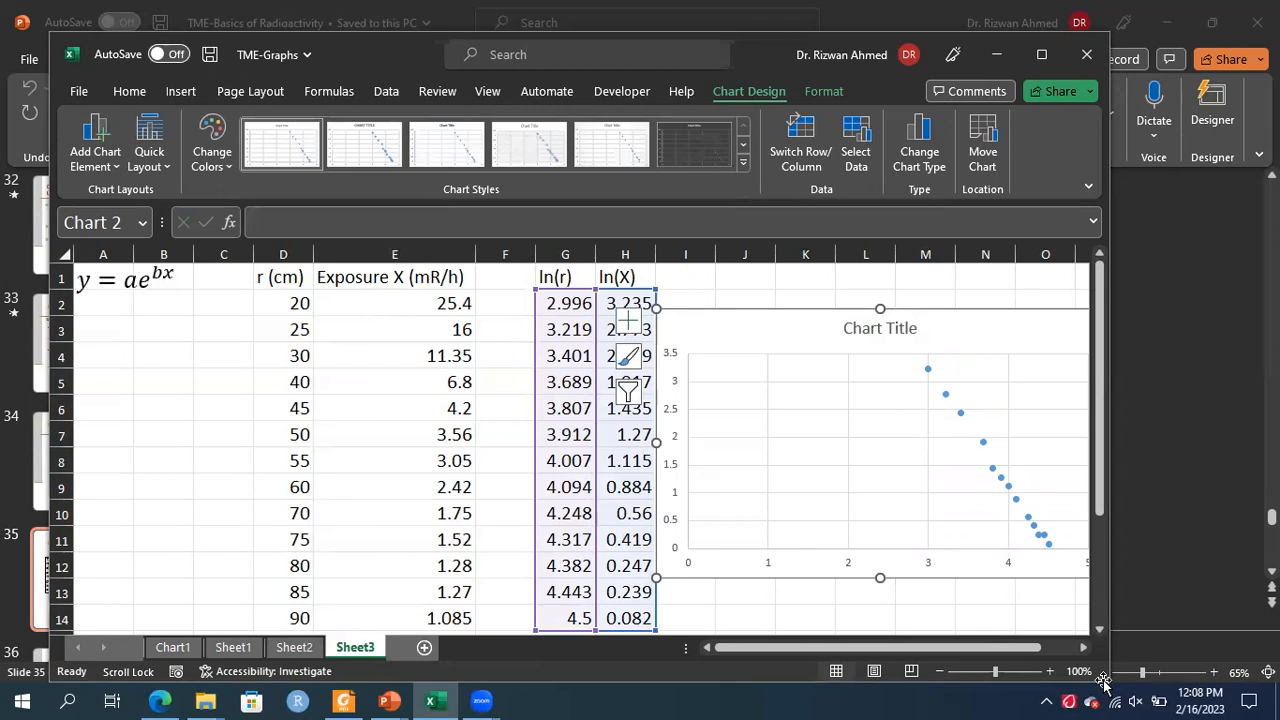
Reposition the ln(X) versus ln(r) chart next to the ln columns
click(1083, 649)
click(1083, 649)
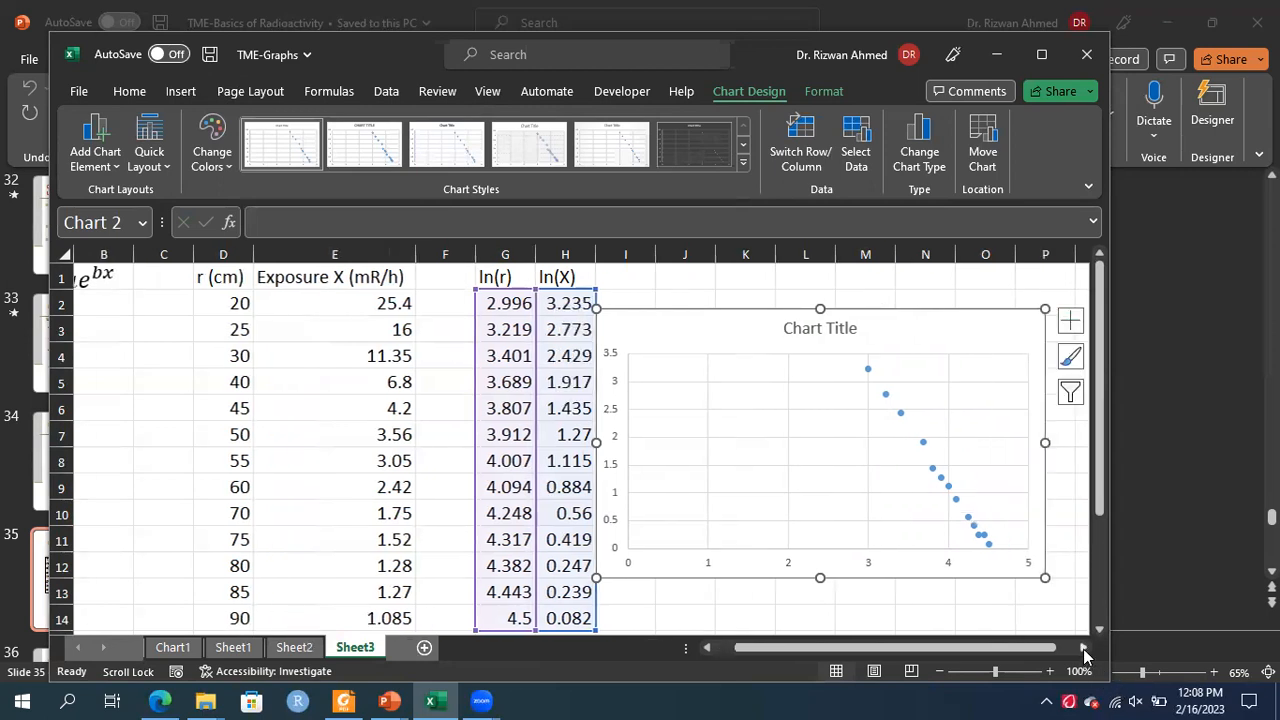
click(1083, 649)
click(1083, 649)
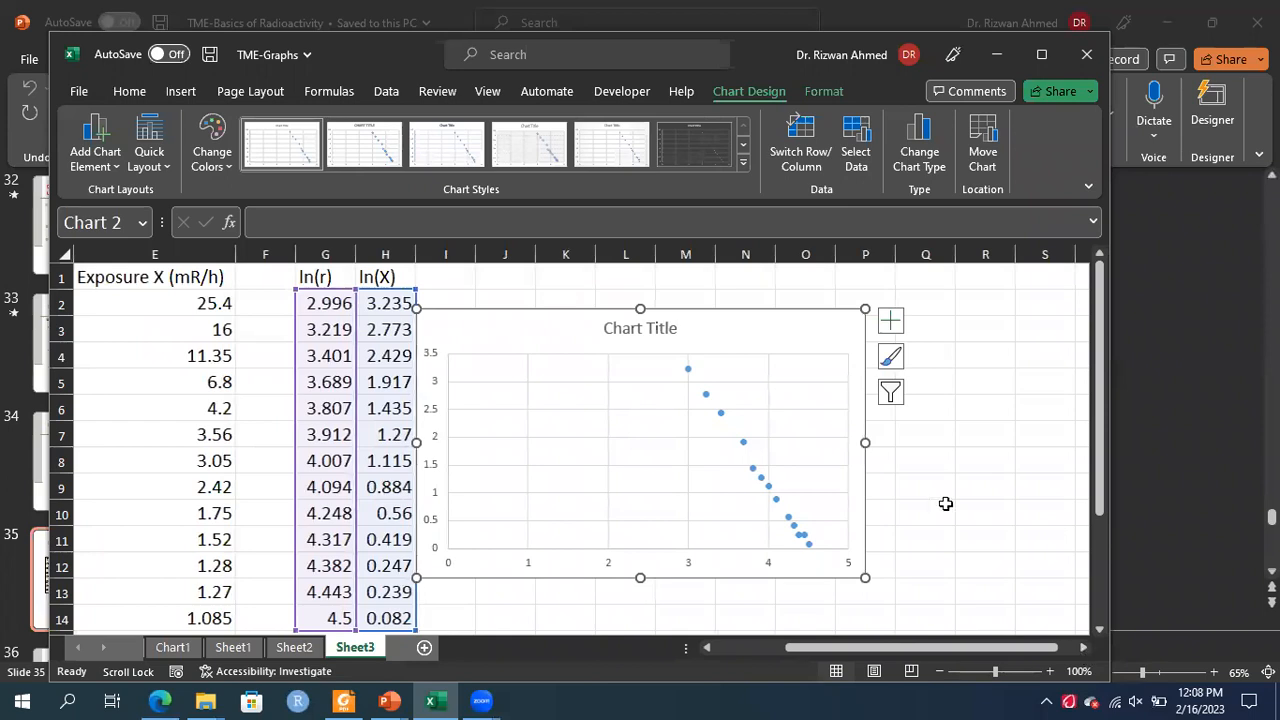
drag(759, 325, 836, 311)
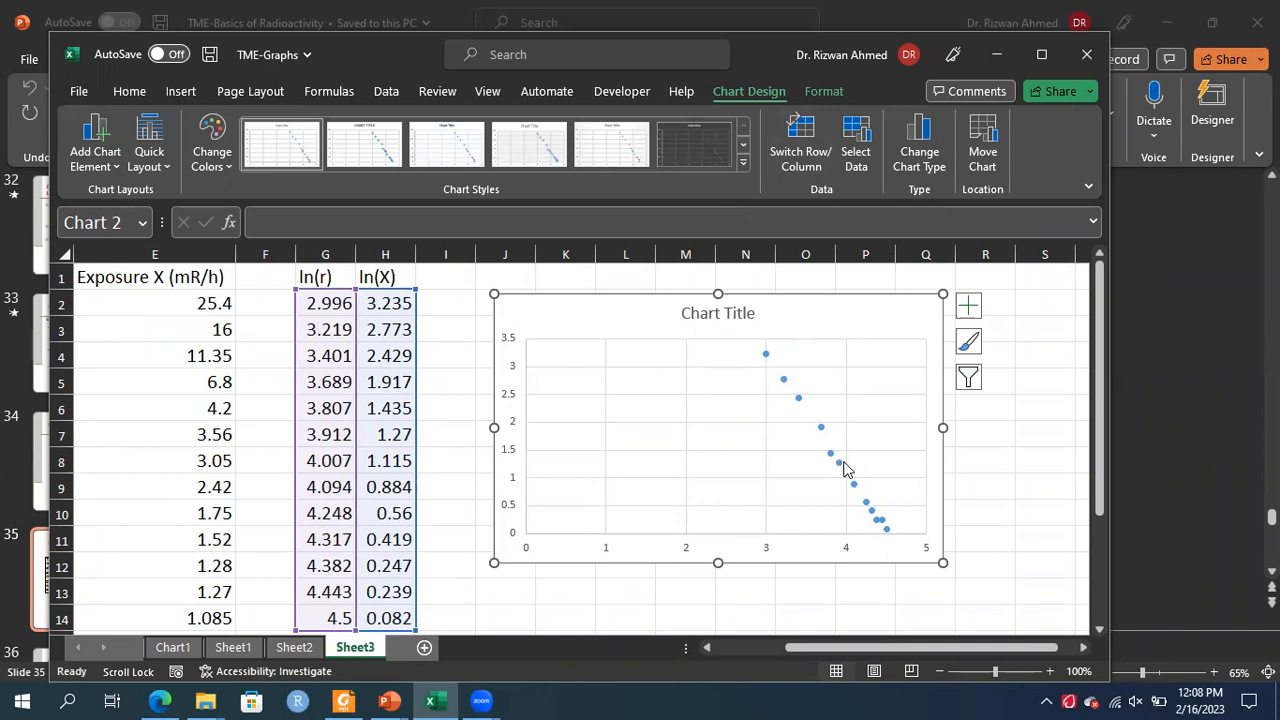
Add a trendline to the ln(X) versus ln(r) data series
click(820, 428)
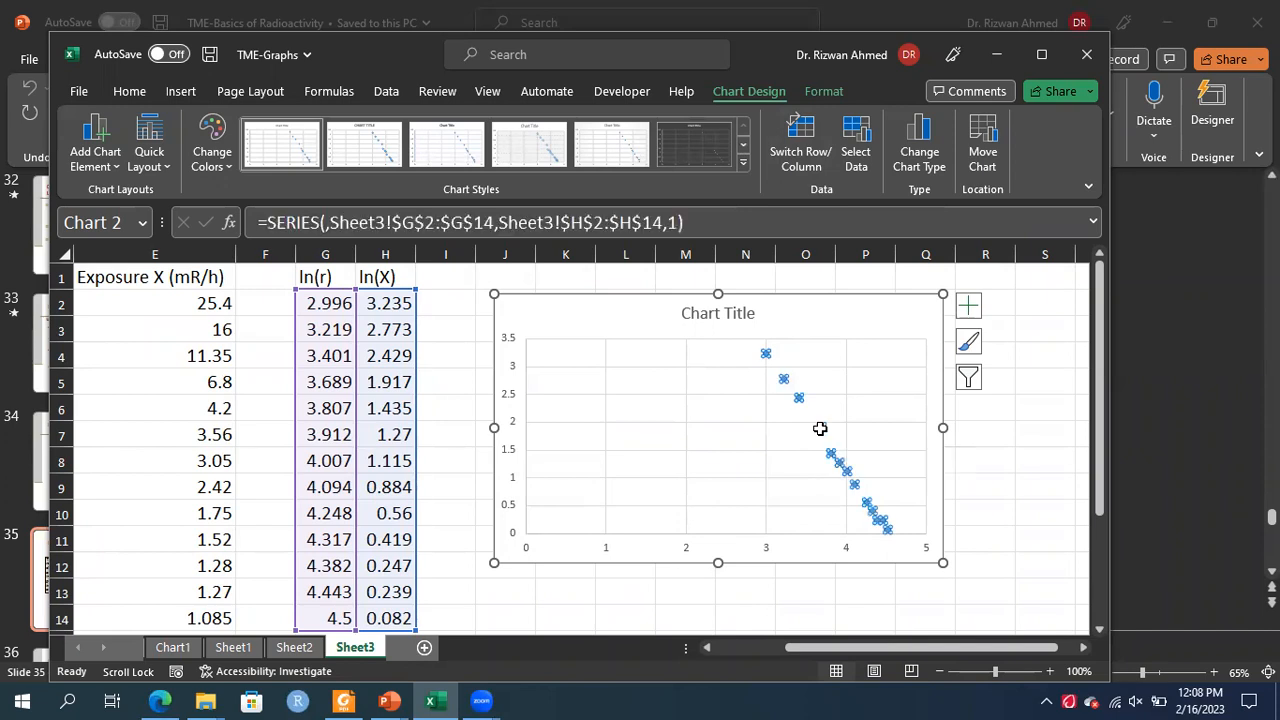
right_click(820, 428)
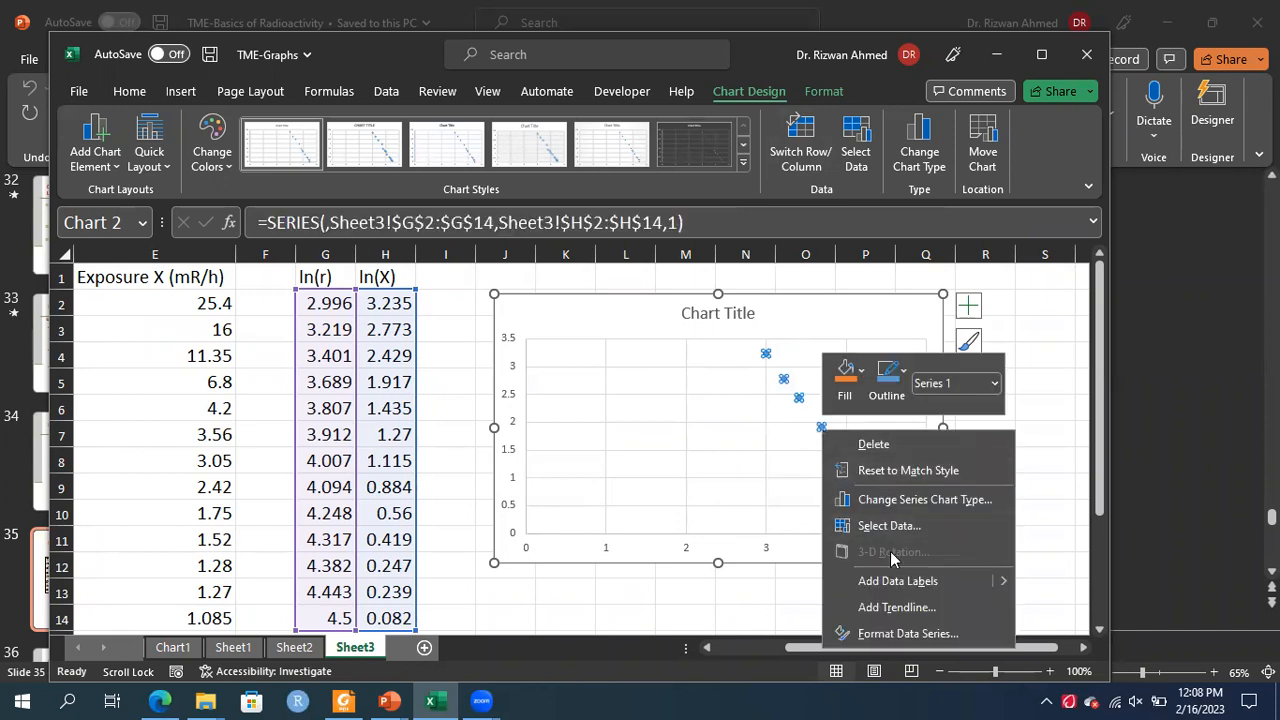
click(905, 610)
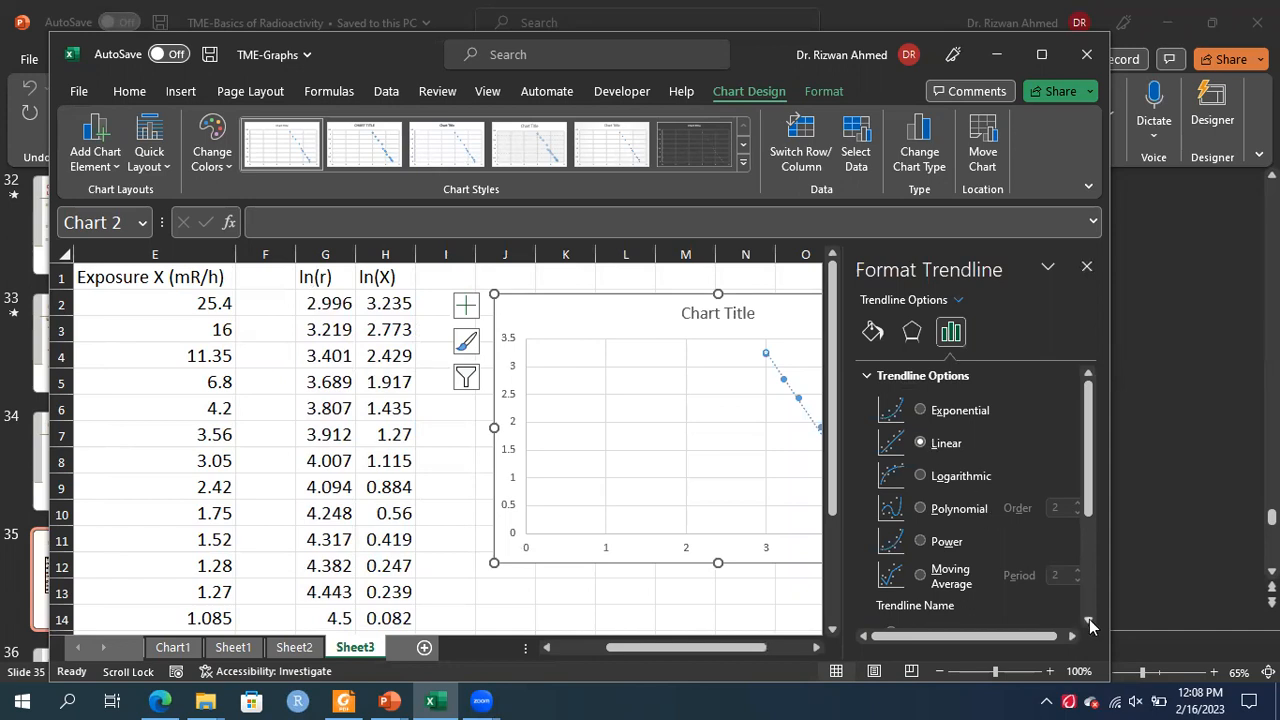
Turn on Display Equation on chart for the linear trendline and close the trendline pane
drag(1089, 619, 1089, 619)
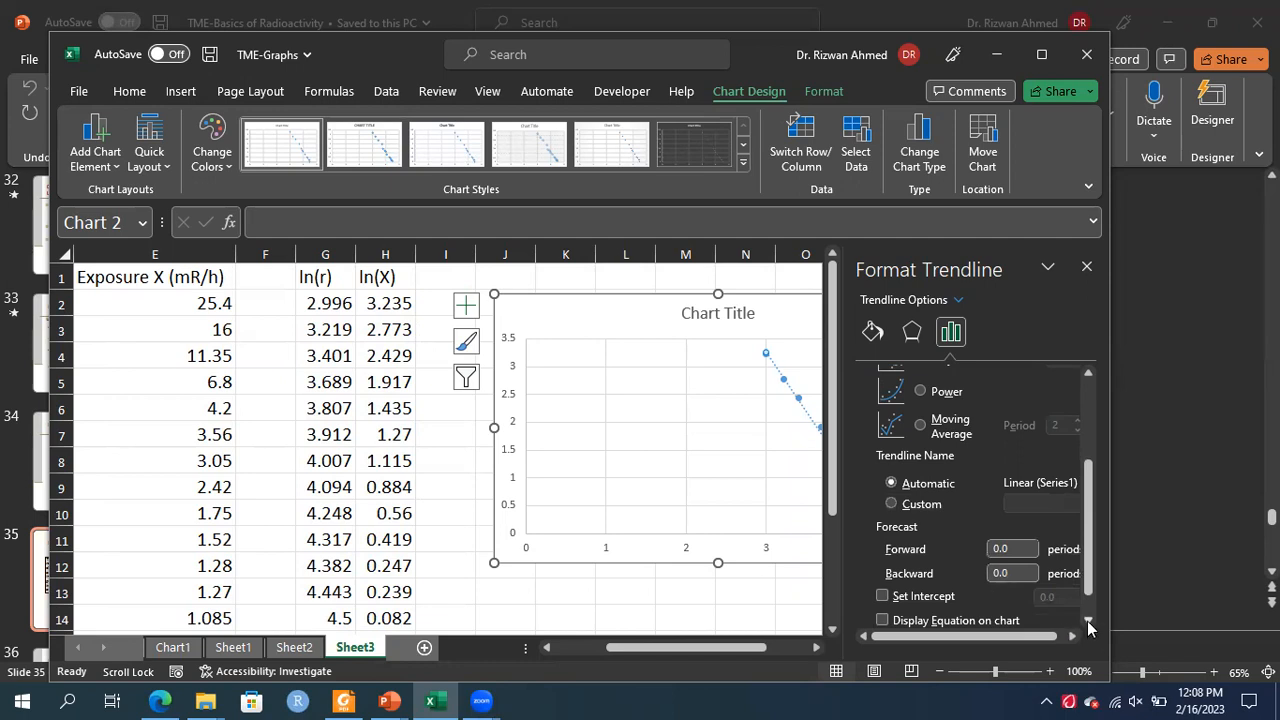
click(1087, 621)
click(882, 587)
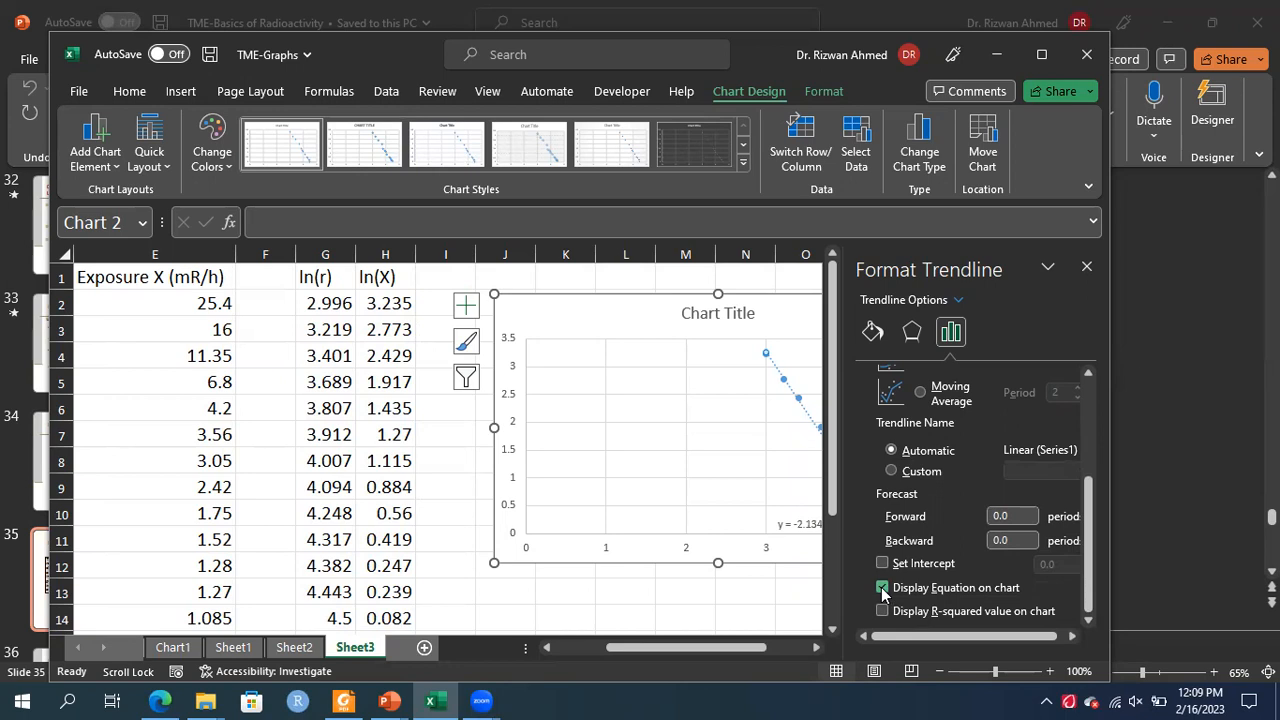
click(1091, 268)
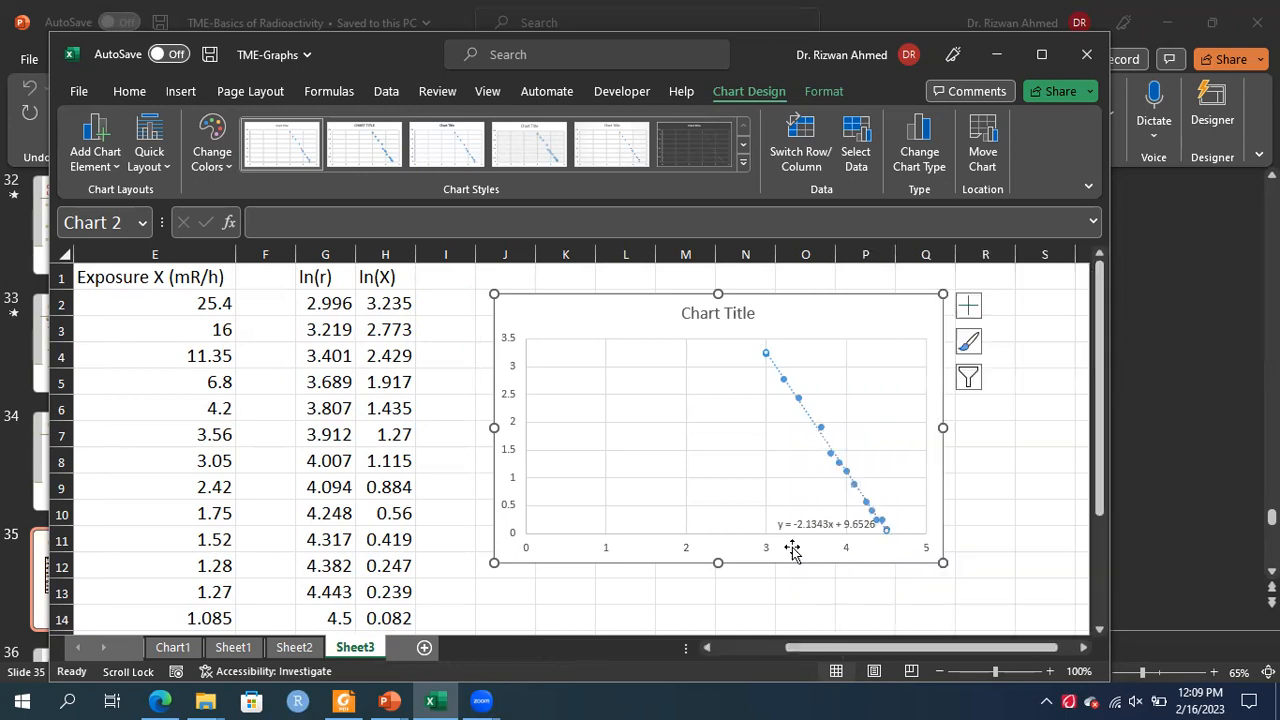
Move the trendline equation label to the plot's upper left and format it as 18-point red text
click(812, 525)
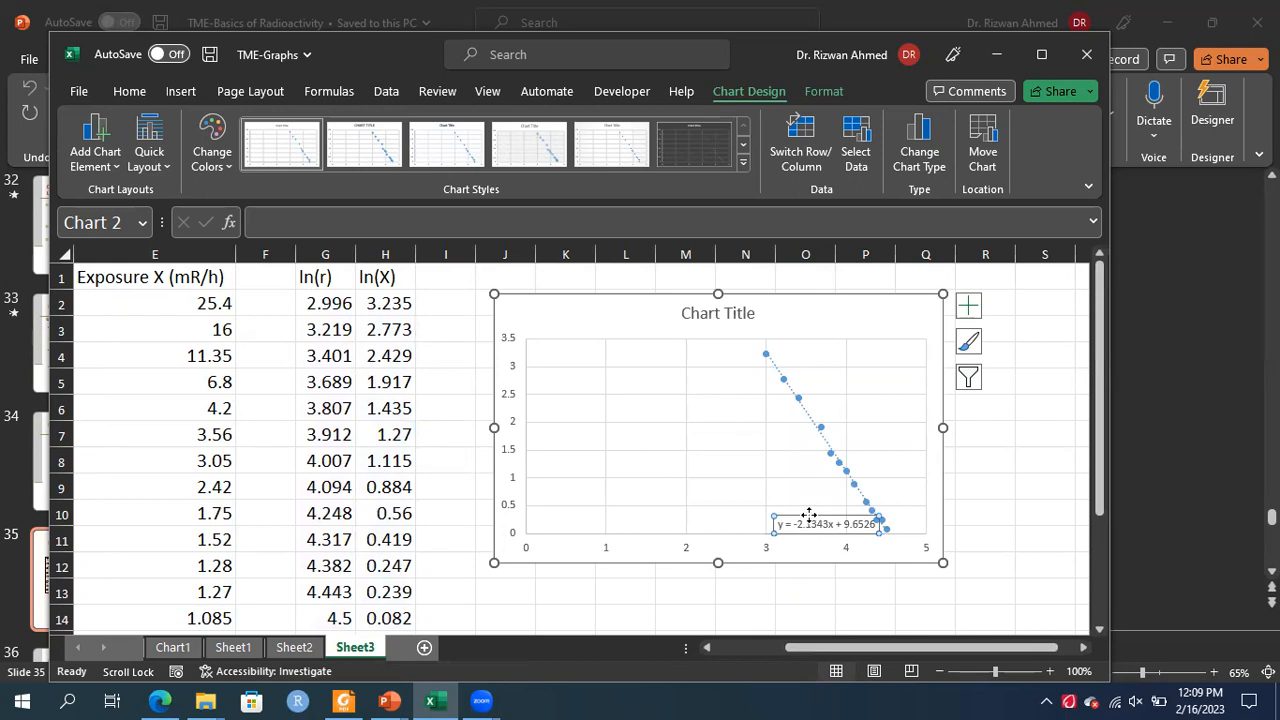
drag(809, 514, 586, 348)
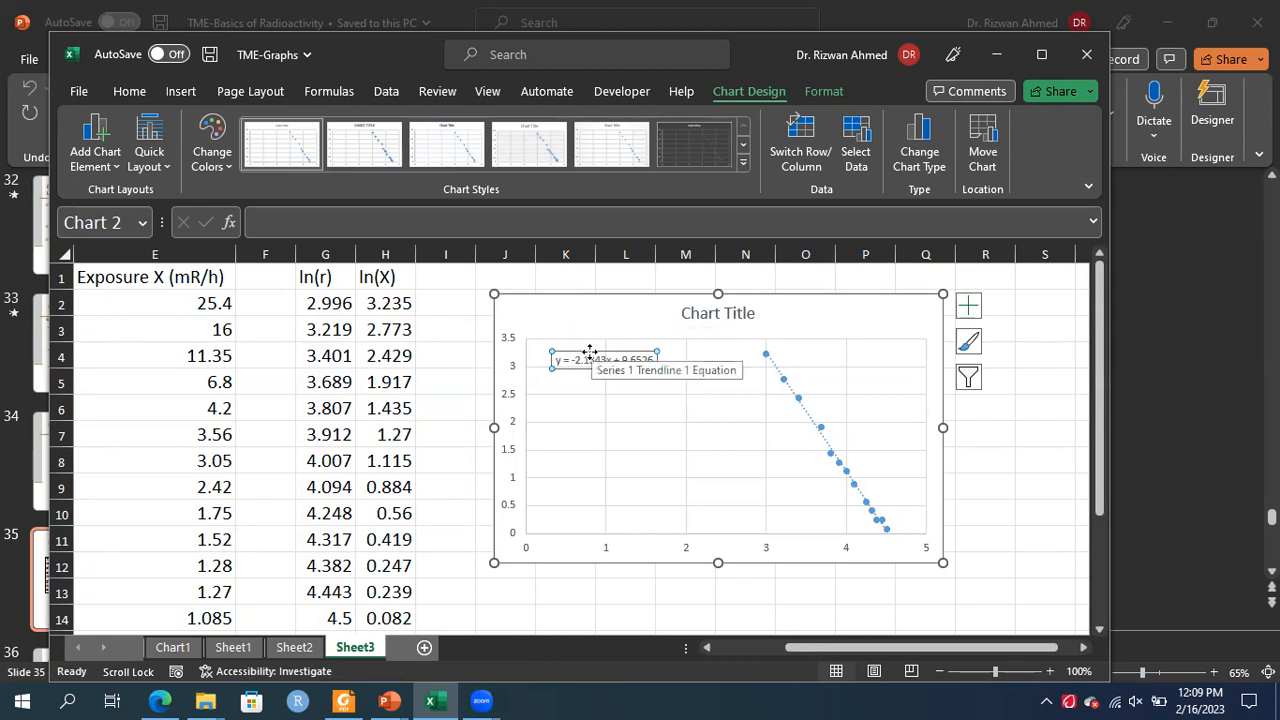
click(131, 93)
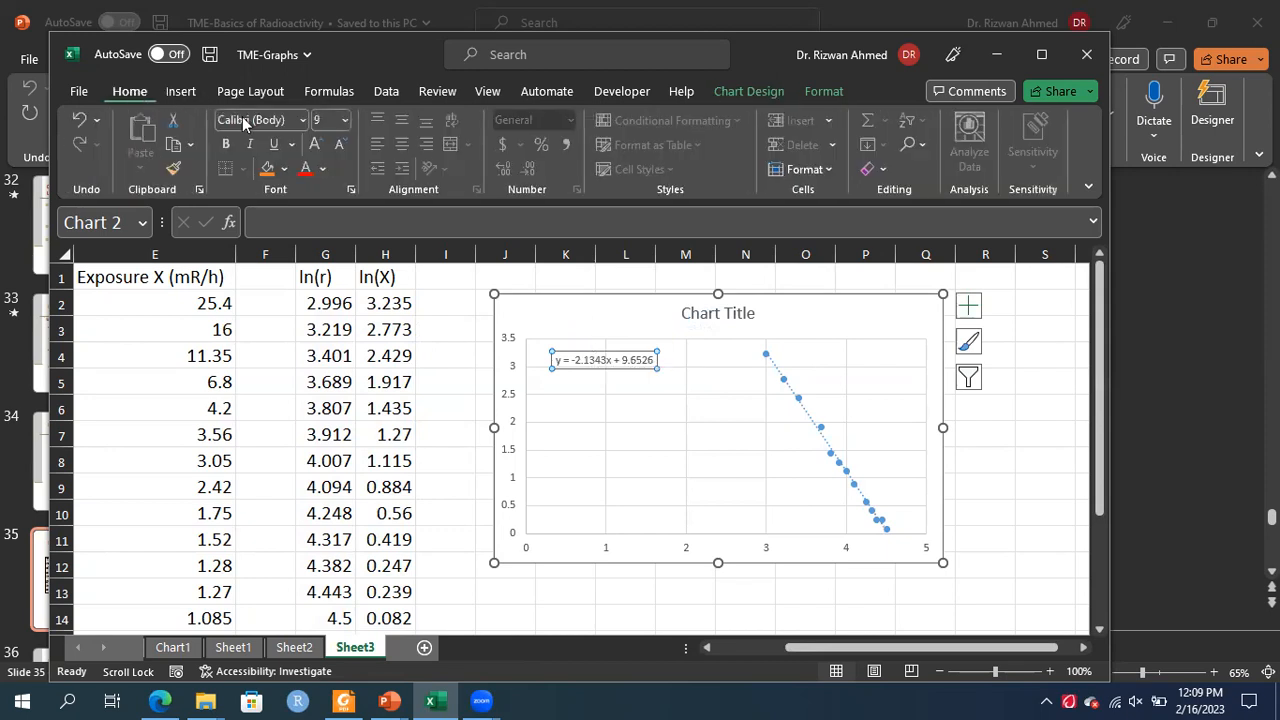
click(345, 121)
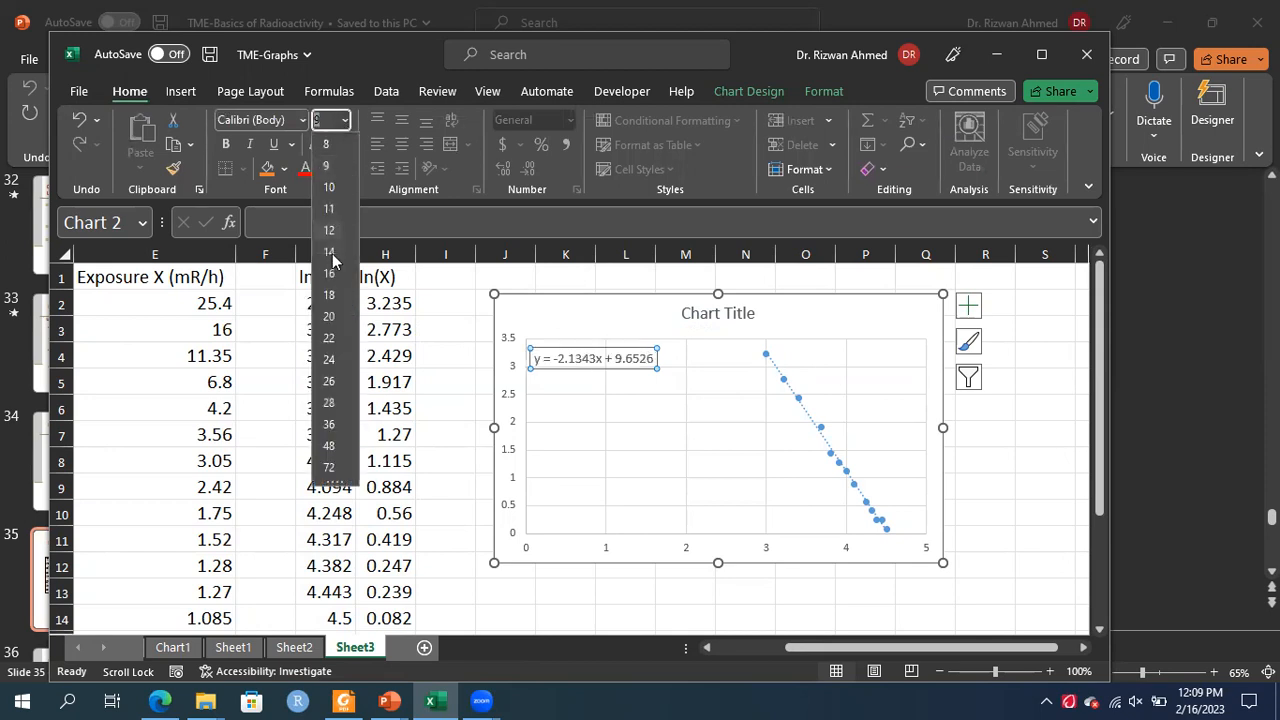
click(330, 313)
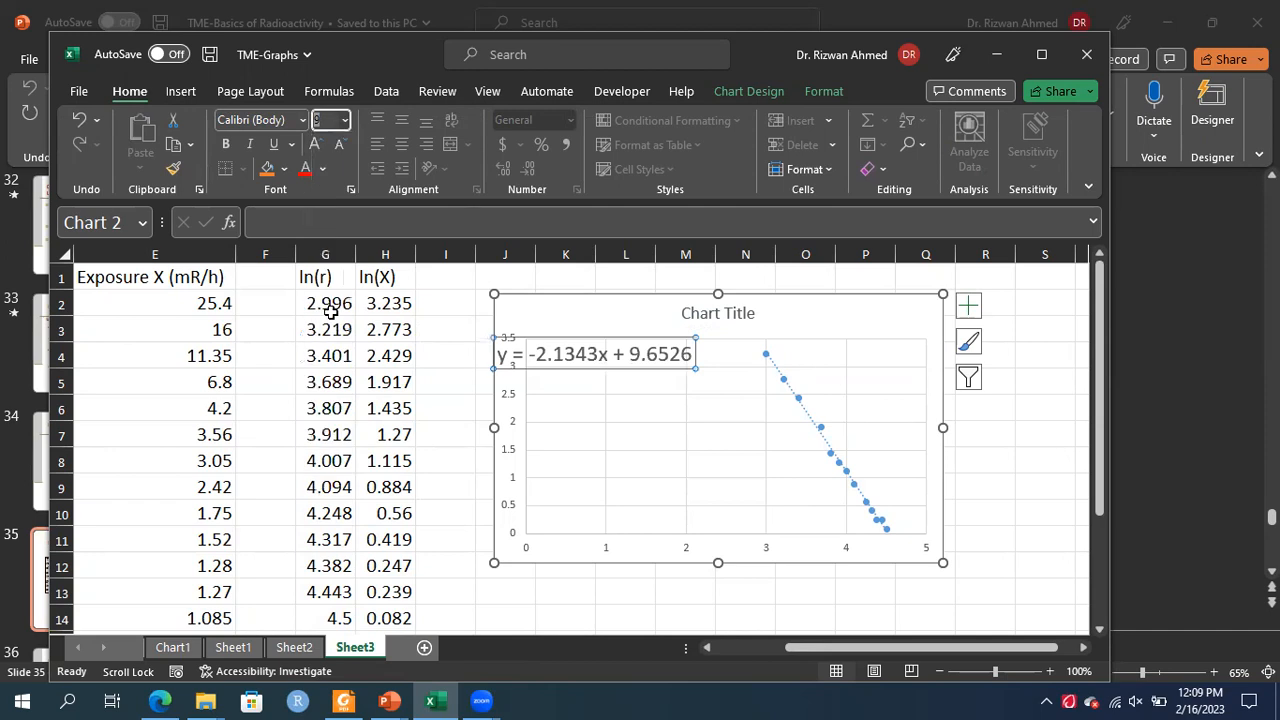
click(305, 174)
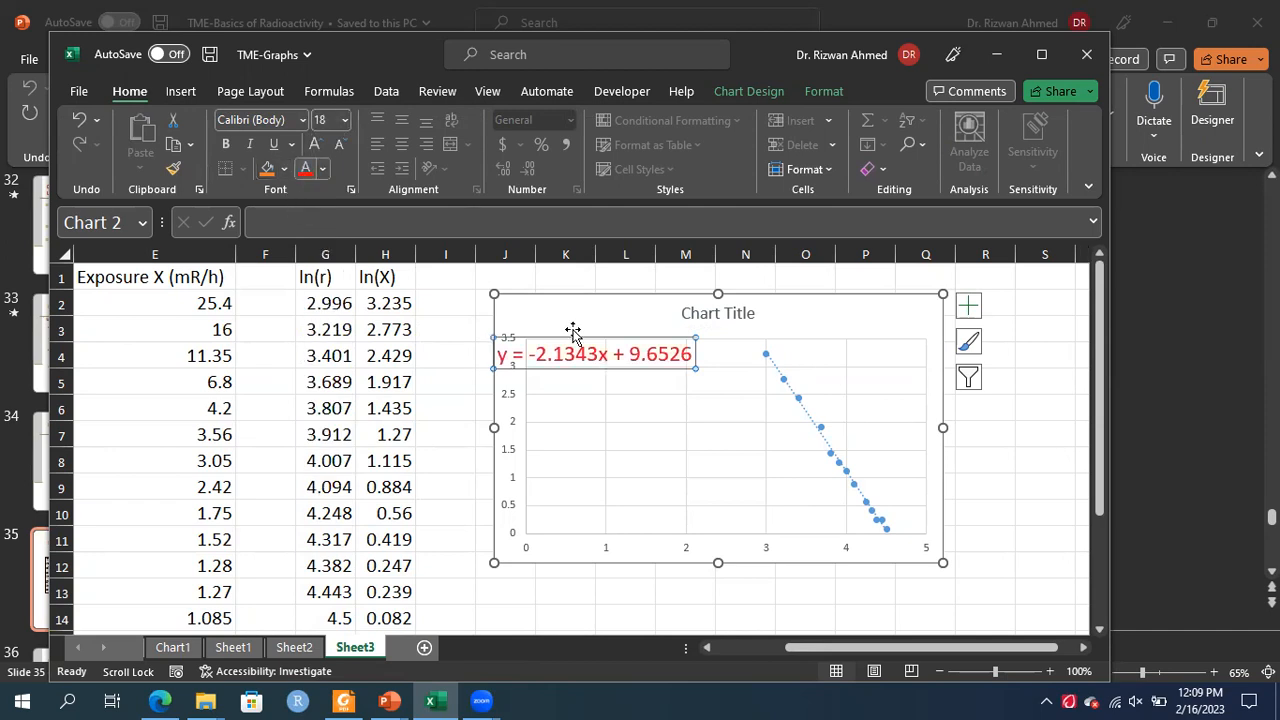
drag(589, 337, 610, 350)
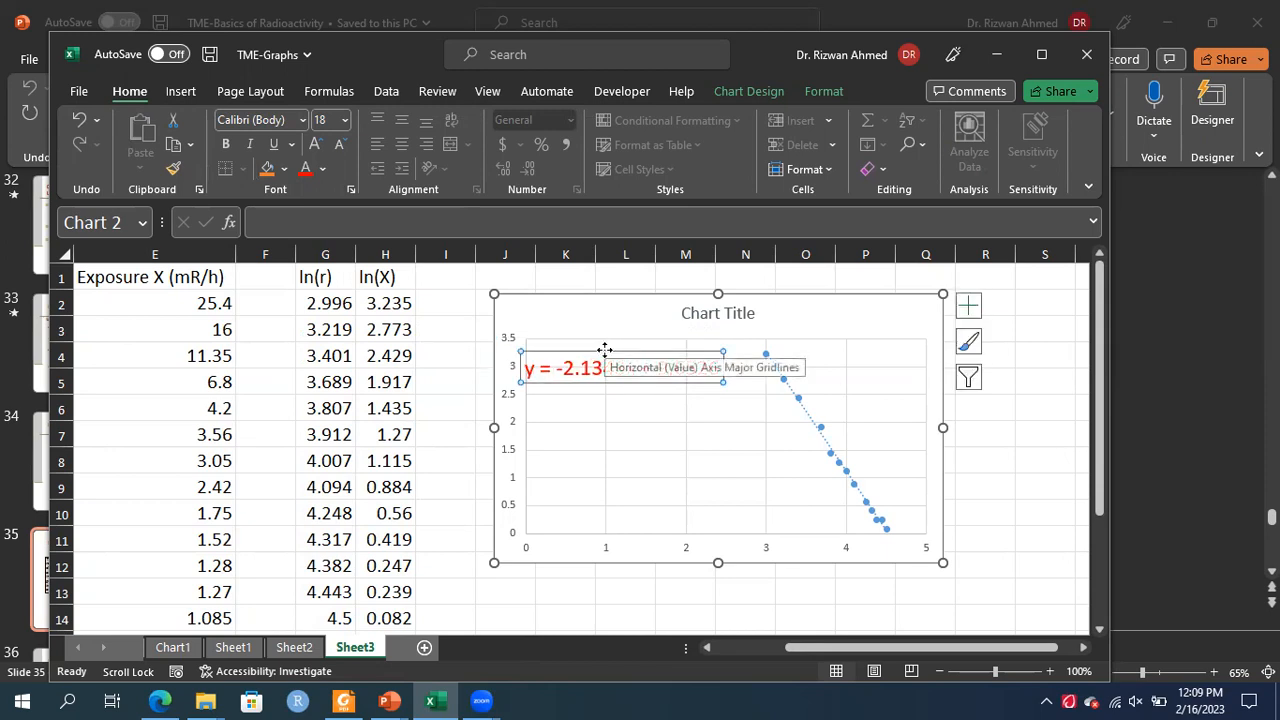
Compare the log-scale chart on Sheet2 with the ln(X) versus ln(r) chart on Sheet3
click(687, 422)
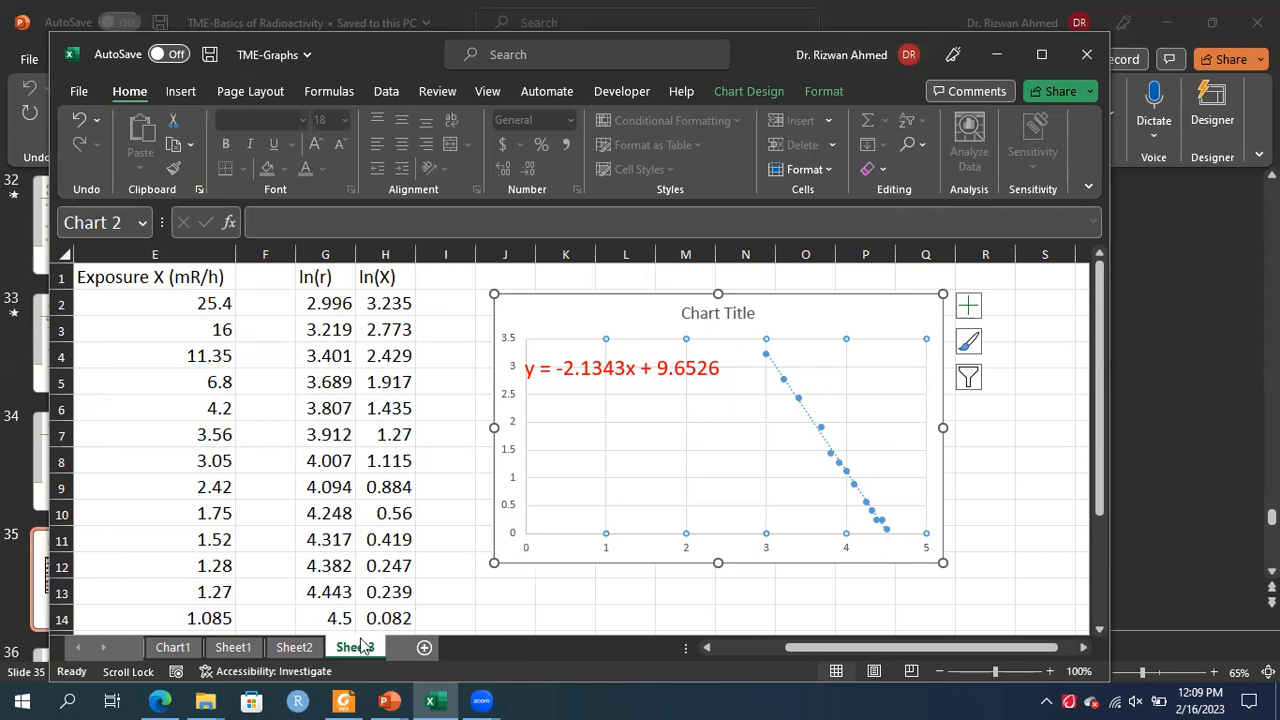
click(294, 647)
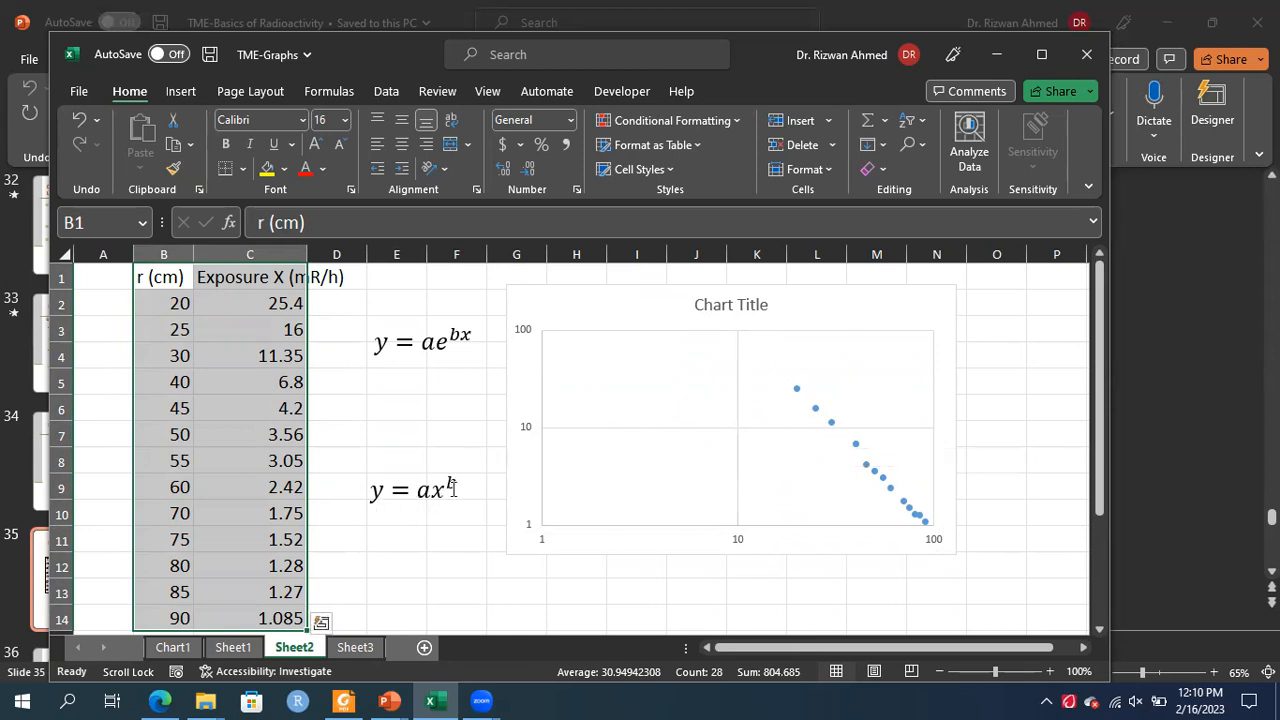
click(354, 647)
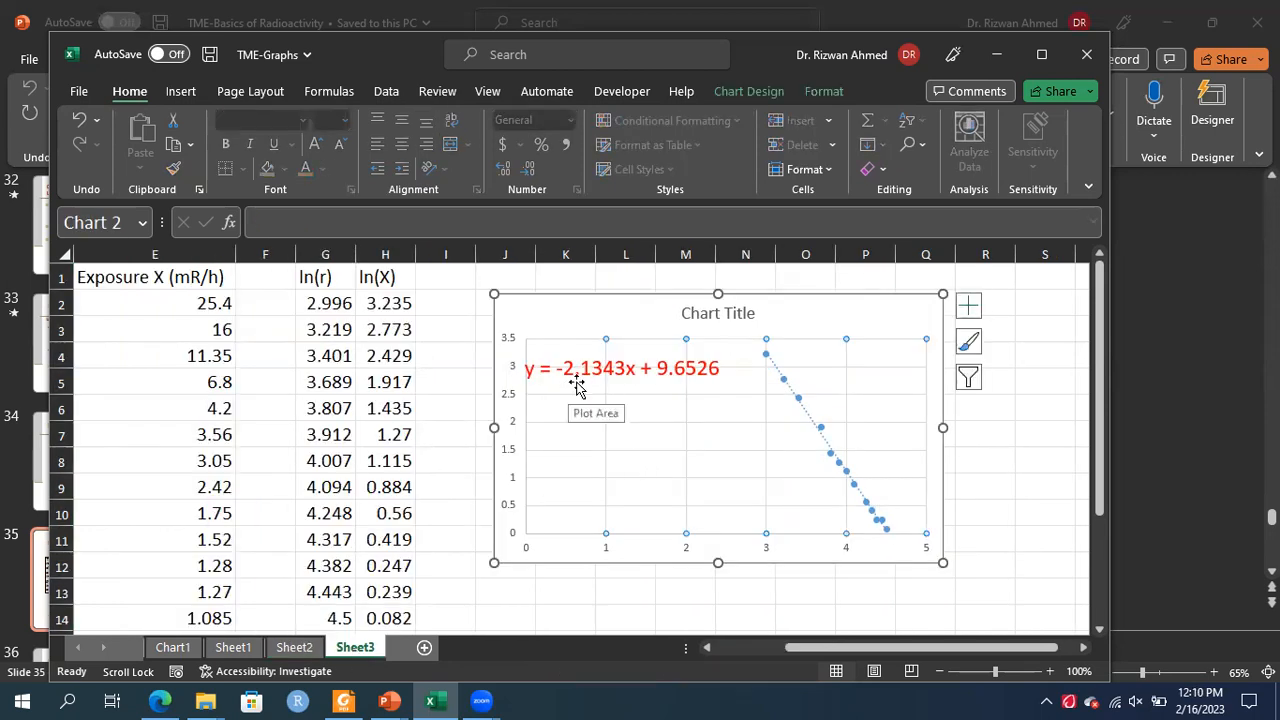
click(295, 648)
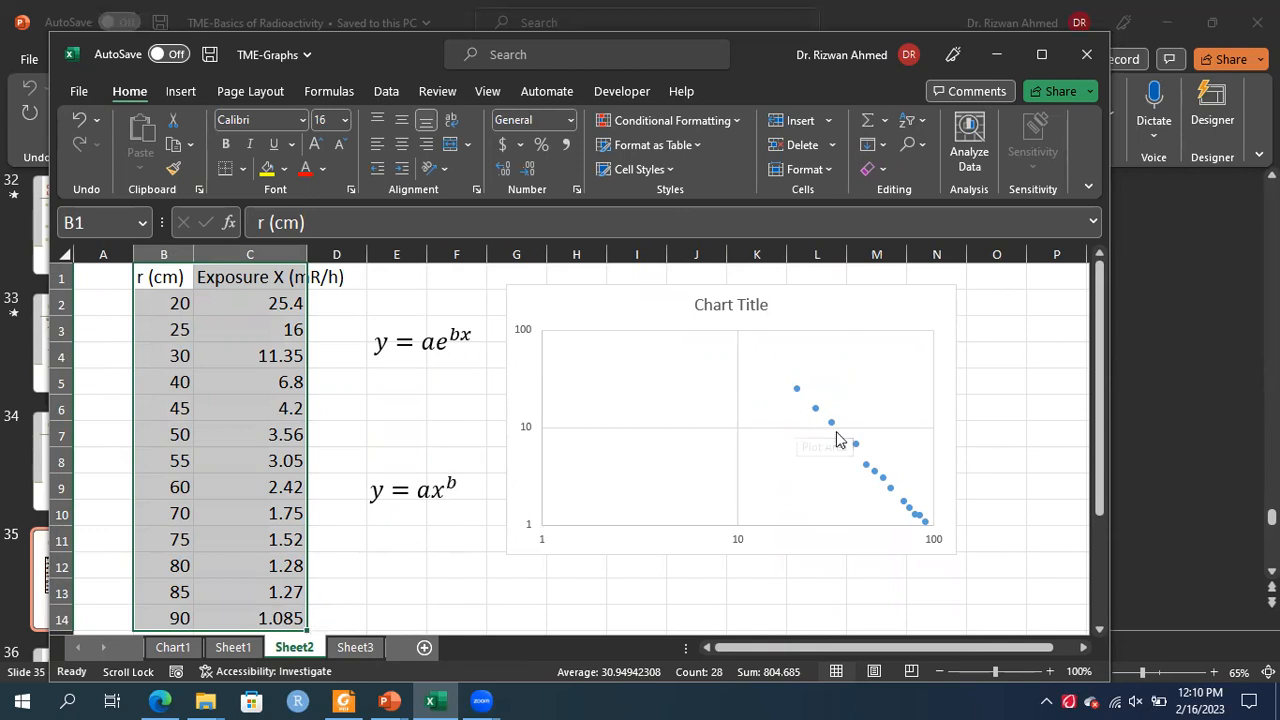
click(347, 647)
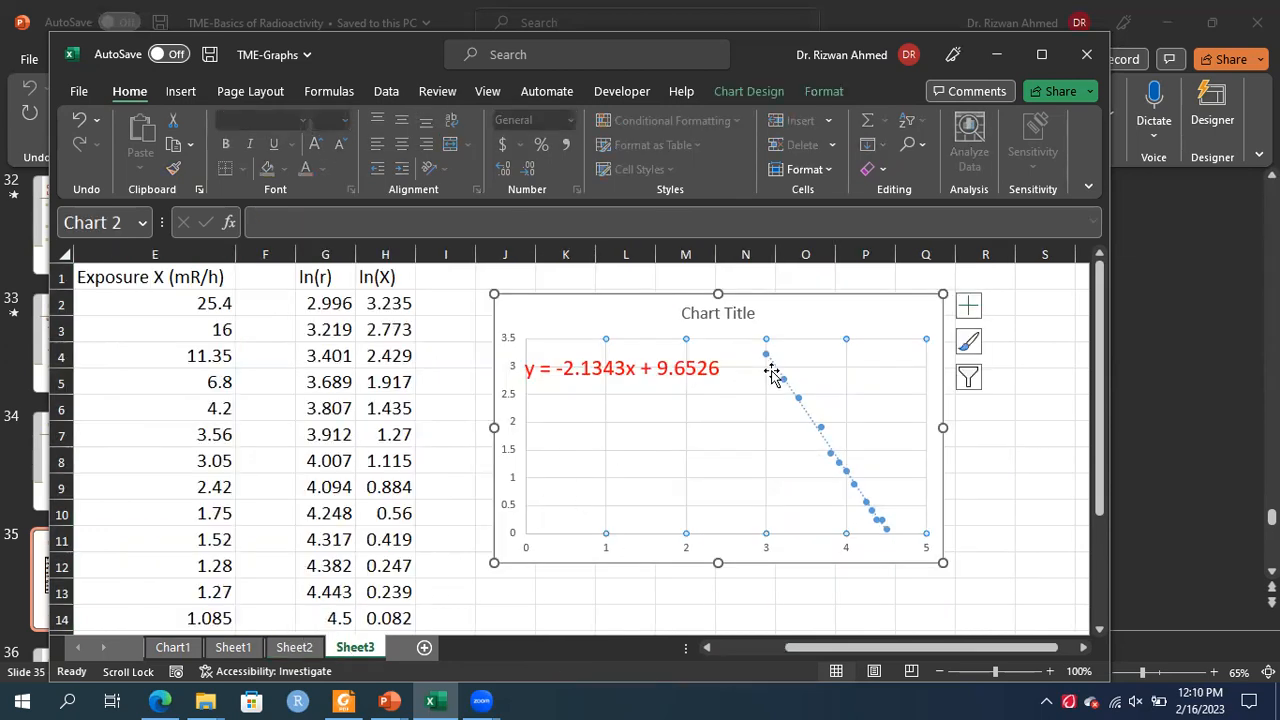